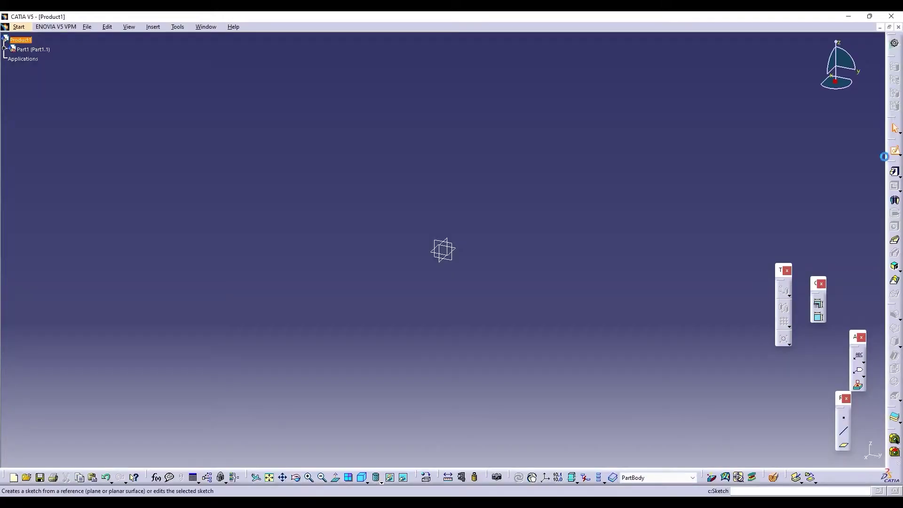
Step: Sketch a centered rectangle about 0.99 mm by 0.71 mm on the horizontal xy plane, centred on the origin
{"action": "double_click", "coordinate": [453, 260]}
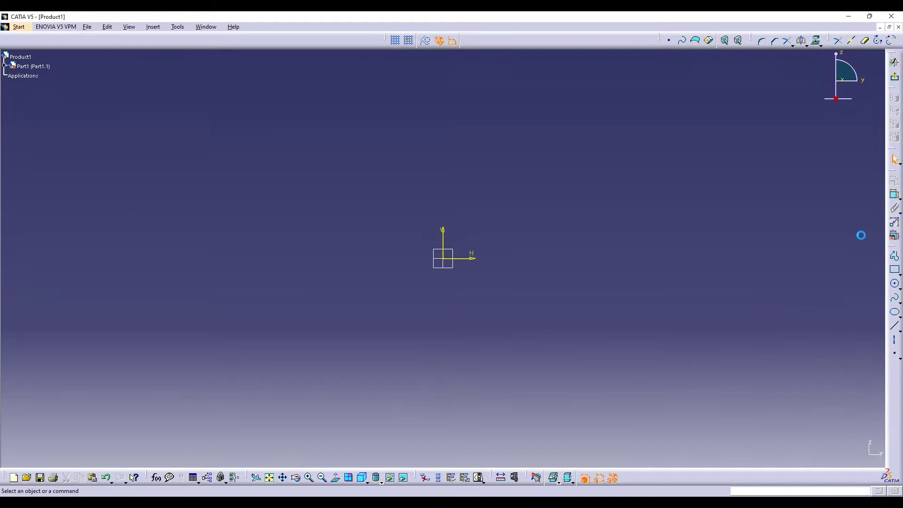
{"action": "left_click", "coordinate": [894, 77]}
{"action": "left_click", "coordinate": [894, 150]}
{"action": "left_click", "coordinate": [454, 250]}
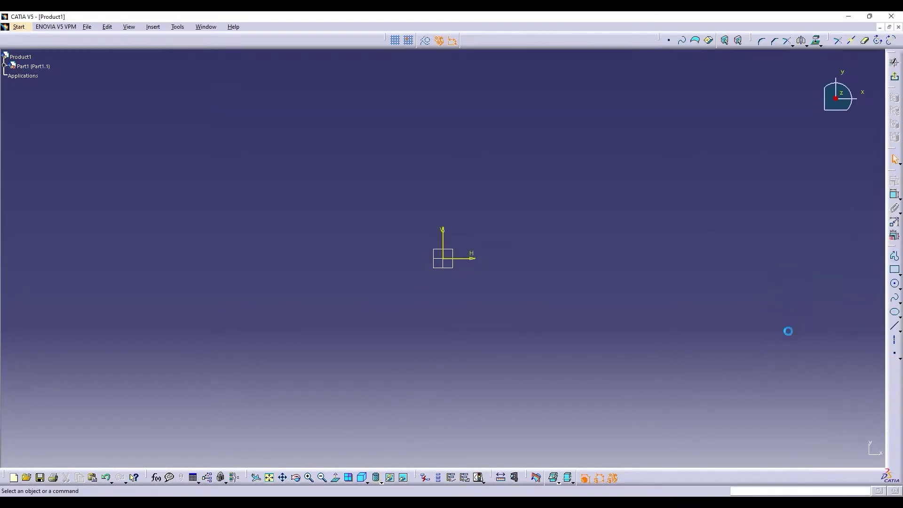
{"action": "left_click", "coordinate": [897, 273]}
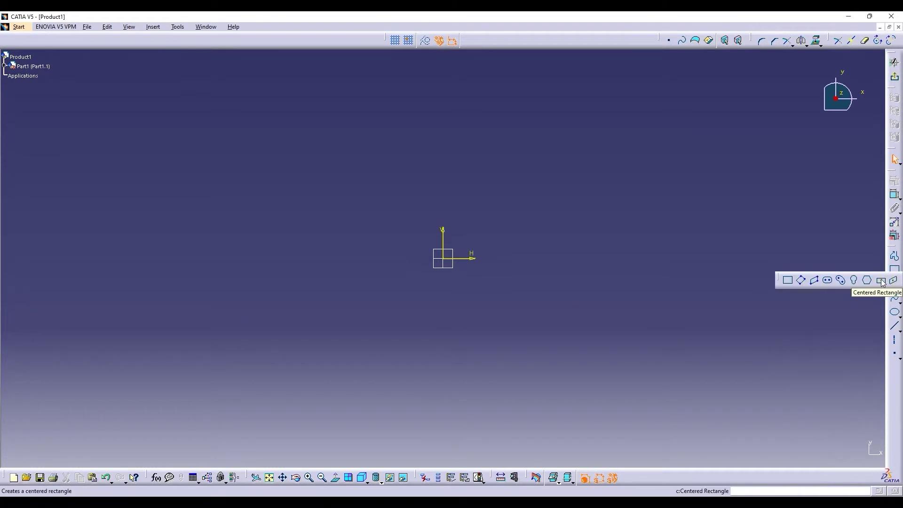
{"action": "left_click", "coordinate": [877, 278]}
{"action": "left_click", "coordinate": [443, 258]}
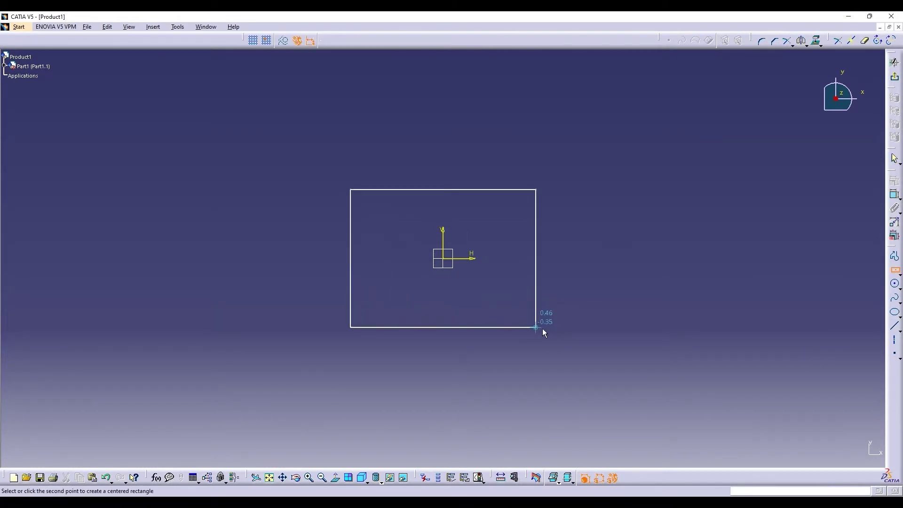
{"action": "left_click", "coordinate": [541, 329]}
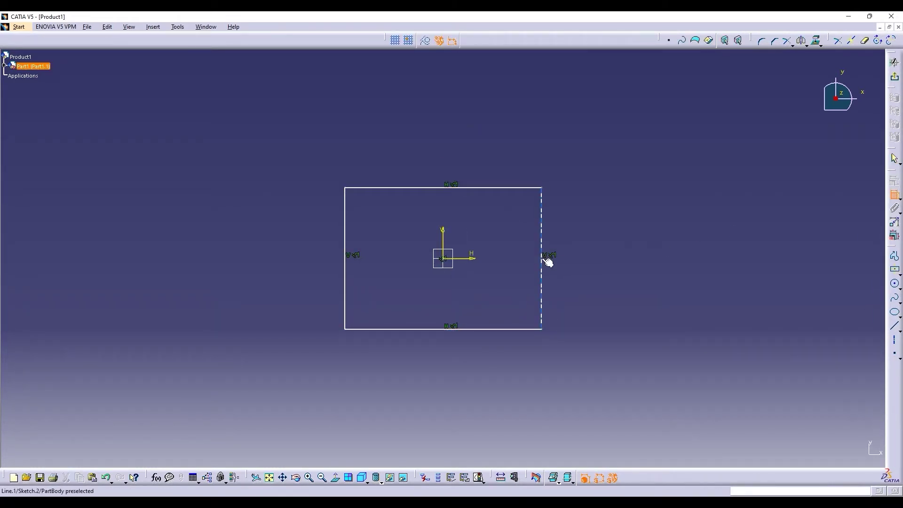
Step: Dimension the rectangle's height and width and set both to 2 mm
{"action": "left_click", "coordinate": [541, 258]}
{"action": "left_click", "coordinate": [578, 258]}
{"action": "left_click", "coordinate": [528, 188]}
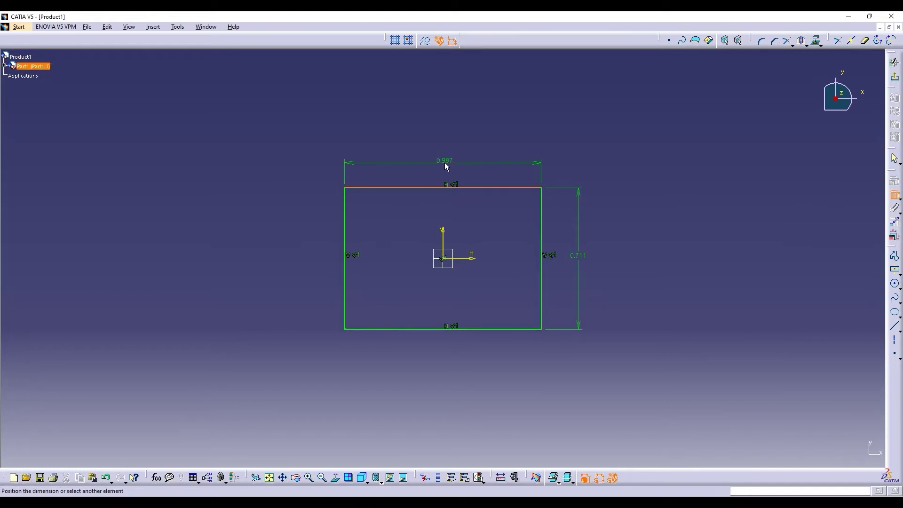
{"action": "double_click", "coordinate": [444, 160]}
{"action": "type", "text": "2"}
{"action": "key", "text": "Return"}
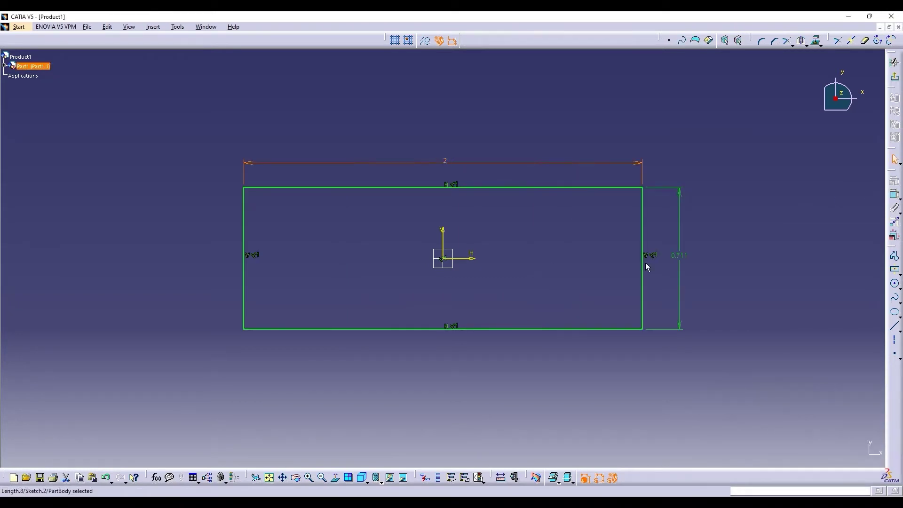
{"action": "double_click", "coordinate": [679, 255]}
{"action": "type", "text": "2mm"}
{"action": "key", "text": "Return"}
Step: Leave the sketch and extrude the 2 mm square upward as a 1 mm pad
{"action": "left_click", "coordinate": [322, 478]}
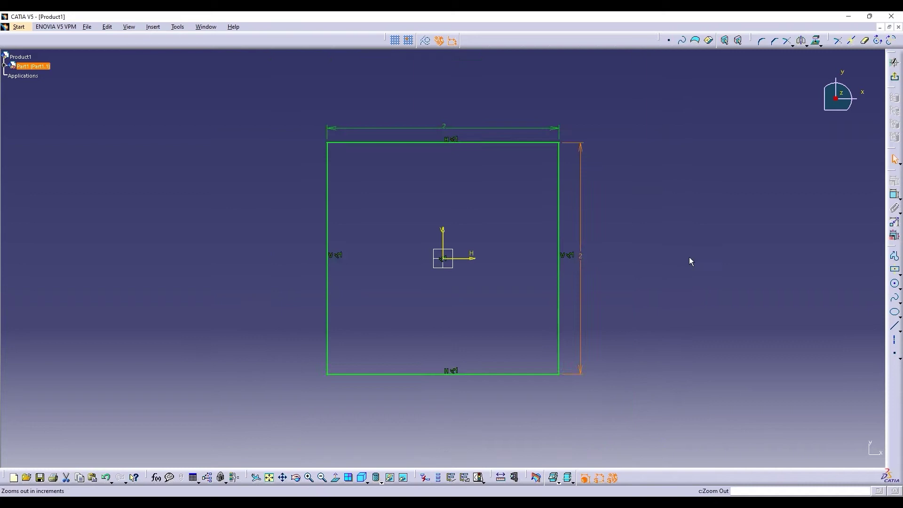
{"action": "left_click", "coordinate": [895, 62]}
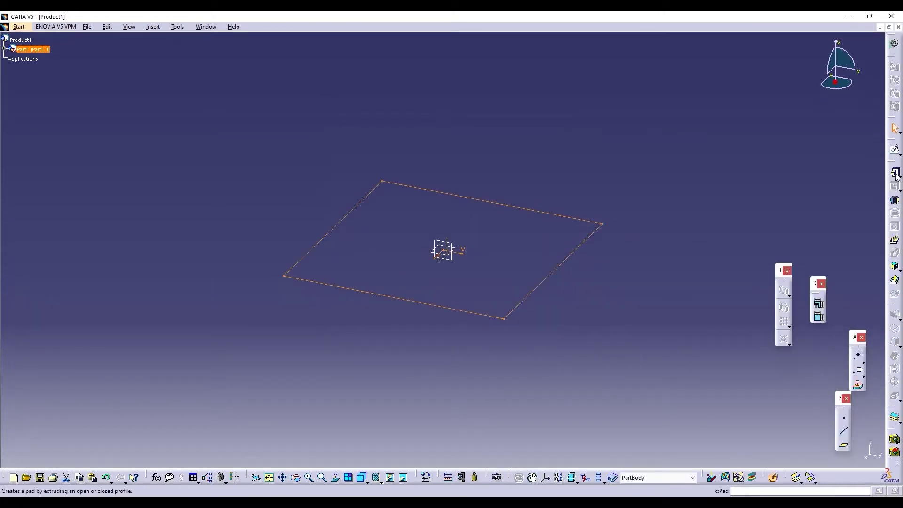
{"action": "left_click", "coordinate": [896, 174]}
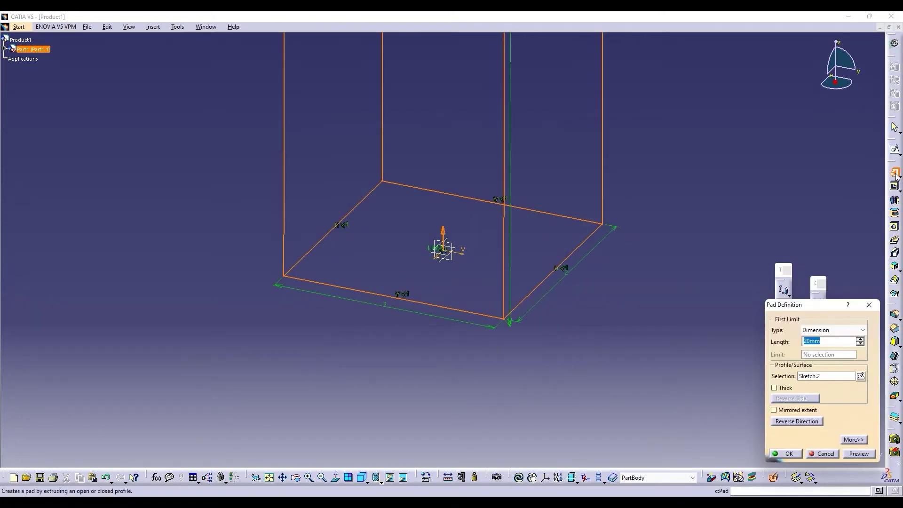
{"action": "scroll", "coordinate": [468, 377], "scroll_direction": "down", "scroll_amount": 3}
{"action": "middle_click_drag", "start_coordinate": [467, 282], "coordinate": [432, 430]}
{"action": "left_click", "coordinate": [860, 344]}
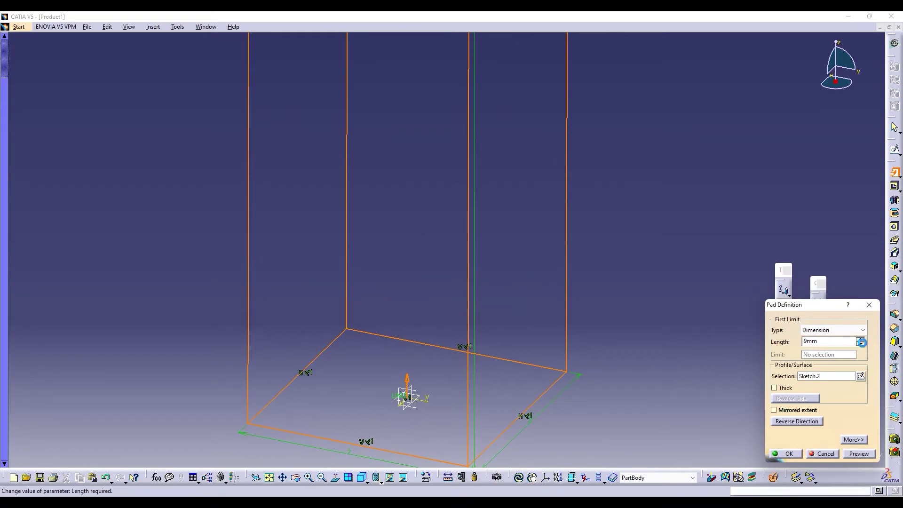
{"action": "left_click", "coordinate": [861, 343]}
{"action": "left_click", "coordinate": [495, 278]}
{"action": "left_click", "coordinate": [860, 339]}
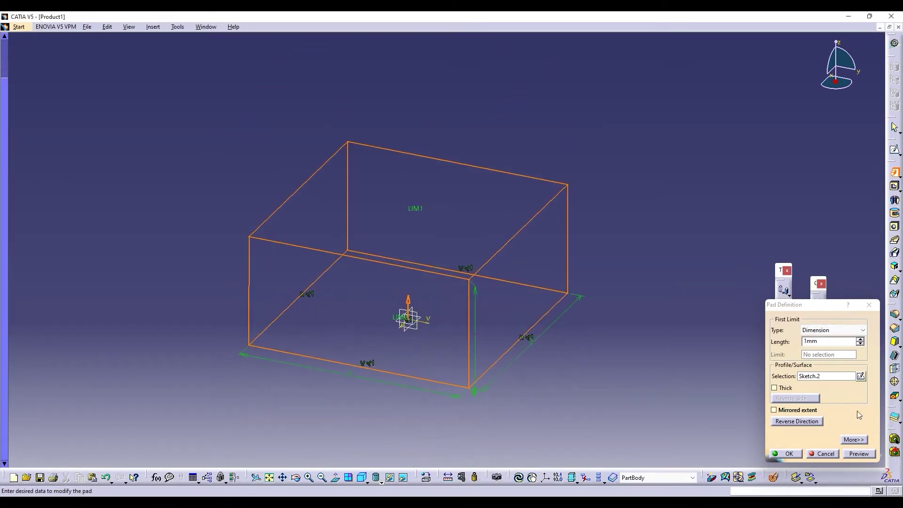
{"action": "left_click", "coordinate": [858, 453]}
{"action": "left_click", "coordinate": [790, 455]}
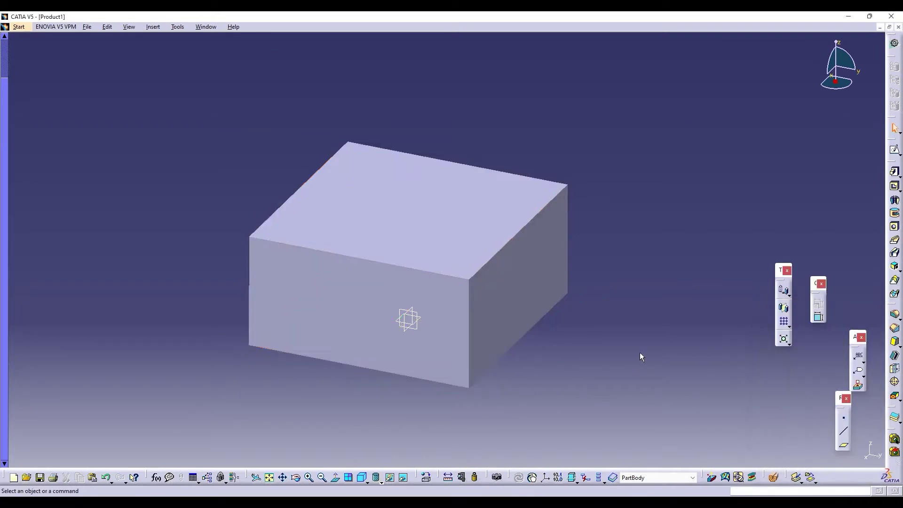
Step: Switch the model display to shading with visible edges
{"action": "left_click", "coordinate": [379, 480]}
{"action": "left_click", "coordinate": [388, 423]}
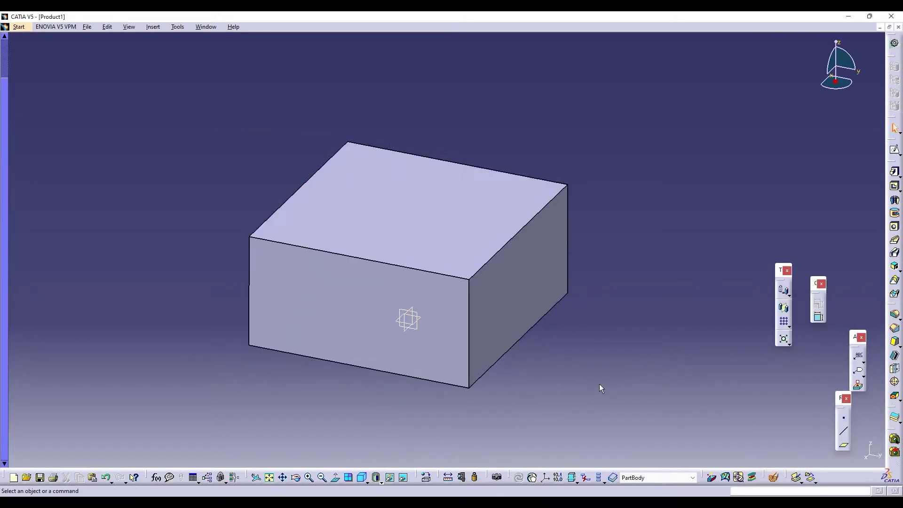
{"action": "mouse_move", "coordinate": [601, 387]}
{"action": "middle_mouse_down"}
{"action": "mouse_move", "coordinate": [603, 329]}
{"action": "mouse_move", "coordinate": [614, 304]}
{"action": "middle_mouse_up"}
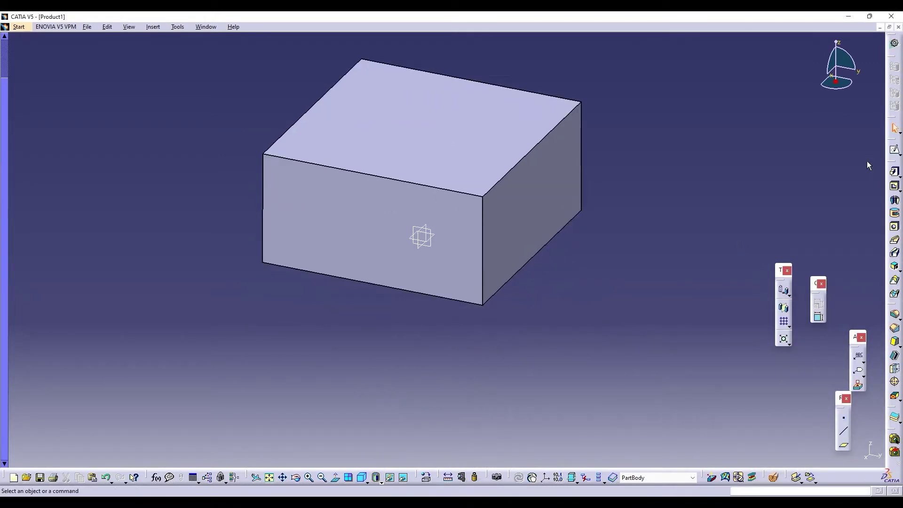
Step: Sketch a centered rectangle about 1.2 mm by 1.1 mm on the block's underside, centred on the origin
{"action": "left_click", "coordinate": [894, 150]}
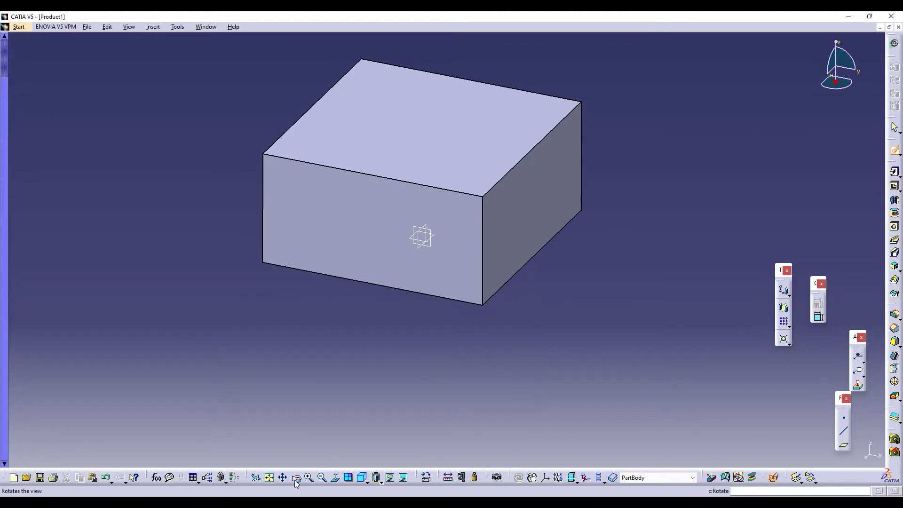
{"action": "left_click", "coordinate": [269, 478]}
{"action": "middle_click_drag", "start_coordinate": [414, 423], "coordinate": [477, 313]}
{"action": "left_click", "coordinate": [481, 316]}
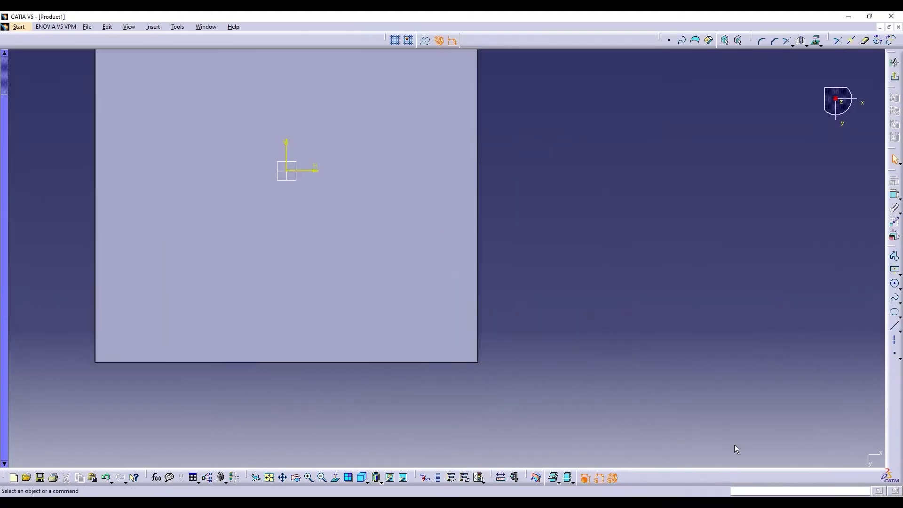
{"action": "left_click", "coordinate": [895, 269]}
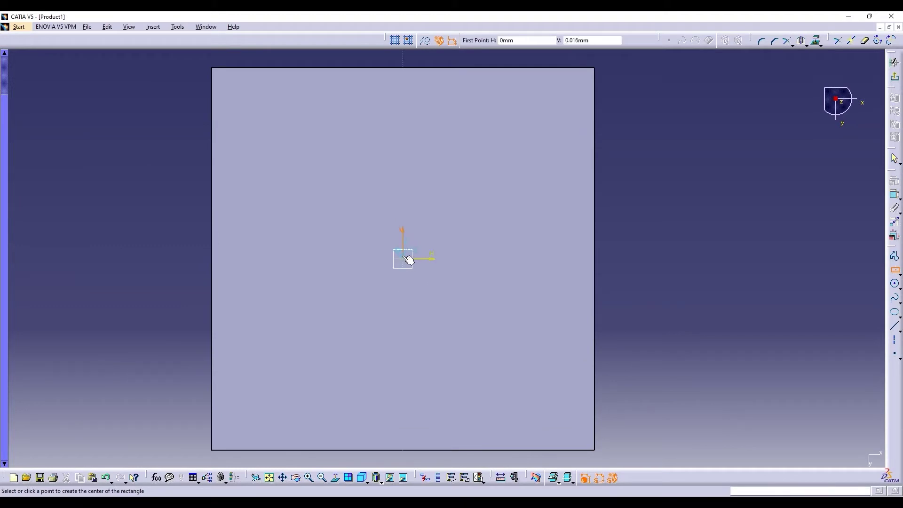
{"action": "left_click", "coordinate": [405, 258]}
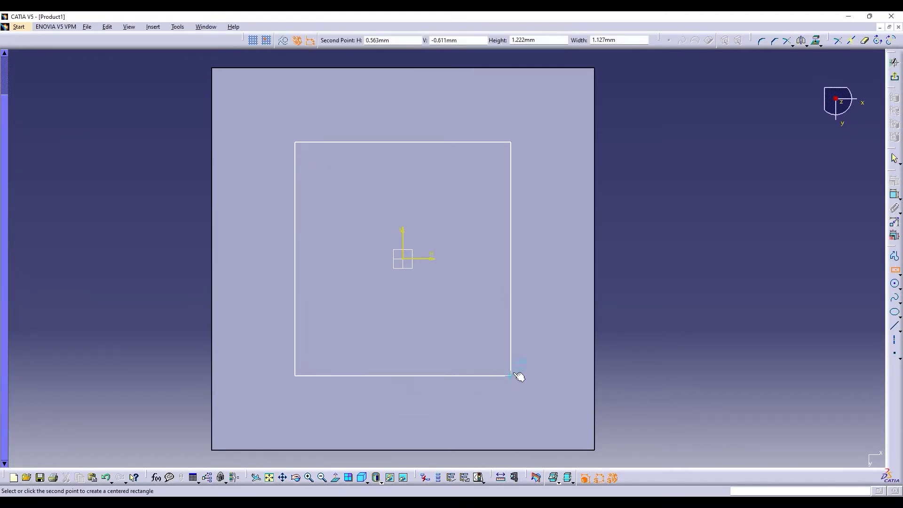
{"action": "left_click", "coordinate": [519, 361]}
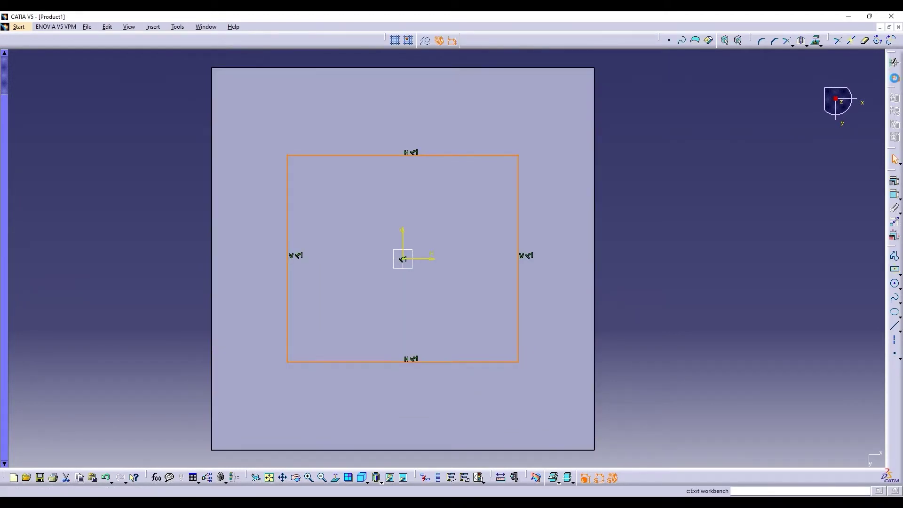
Step: Leave the sketch and extrude the small rectangle 5 mm downward from the block's underside as a column
{"action": "middle_click_drag", "start_coordinate": [698, 275], "coordinate": [621, 297]}
{"action": "left_click", "coordinate": [892, 172]}
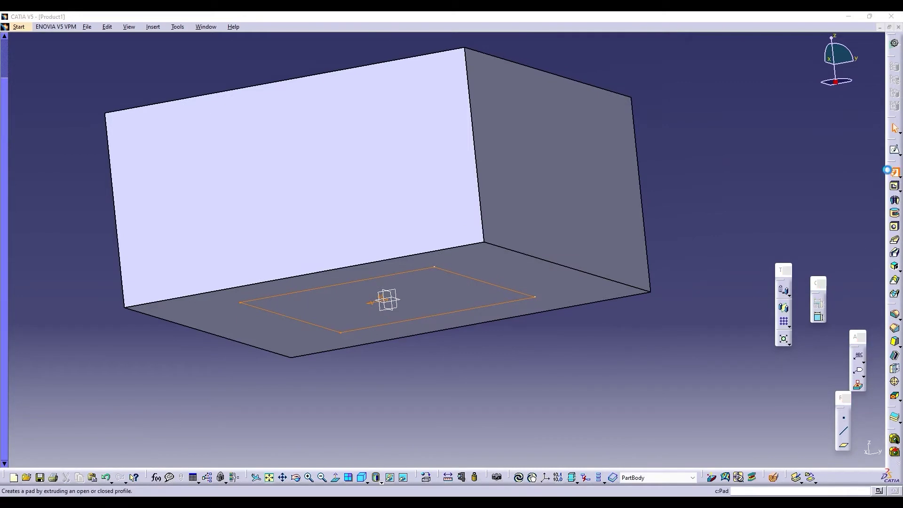
{"action": "left_click", "coordinate": [323, 477]}
{"action": "left_click", "coordinate": [322, 477]}
{"action": "left_click", "coordinate": [322, 478]}
{"action": "left_click", "coordinate": [322, 477]}
{"action": "left_click", "coordinate": [322, 478]}
{"action": "middle_click_drag", "start_coordinate": [585, 289], "coordinate": [495, 242]}
{"action": "left_click", "coordinate": [860, 338]}
{"action": "left_click", "coordinate": [860, 338]}
{"action": "left_click", "coordinate": [860, 339]}
{"action": "left_click", "coordinate": [860, 339]}
{"action": "left_click", "coordinate": [860, 339]}
{"action": "middle_click_drag", "start_coordinate": [642, 395], "coordinate": [636, 282]}
{"action": "left_click", "coordinate": [860, 343]}
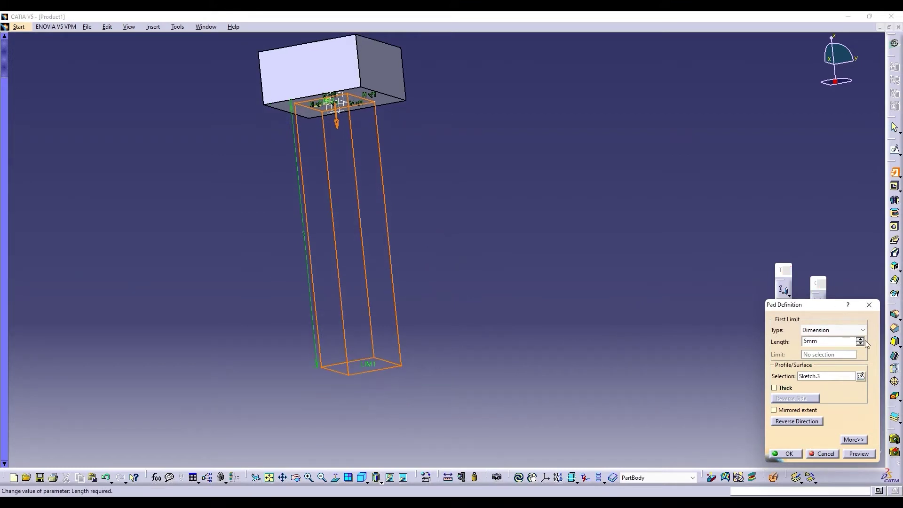
{"action": "left_click", "coordinate": [859, 454]}
{"action": "left_click", "coordinate": [784, 454]}
Step: Sketch a centered rectangle about 3.9 mm by 3.2 mm on the column's lower end face, centred on the origin
{"action": "left_click", "coordinate": [893, 149]}
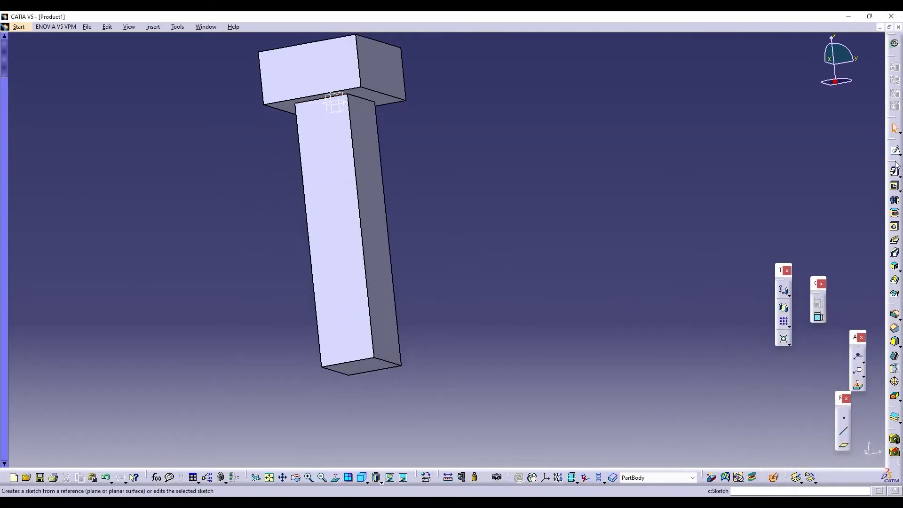
{"action": "left_click", "coordinate": [869, 307]}
{"action": "left_click", "coordinate": [372, 367]}
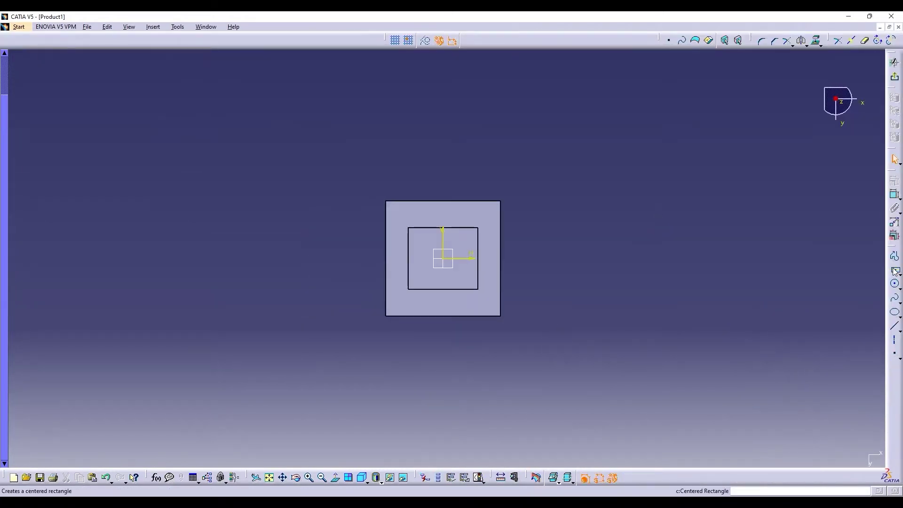
{"action": "left_click", "coordinate": [894, 270]}
{"action": "left_click", "coordinate": [443, 258]}
{"action": "left_click", "coordinate": [555, 350]}
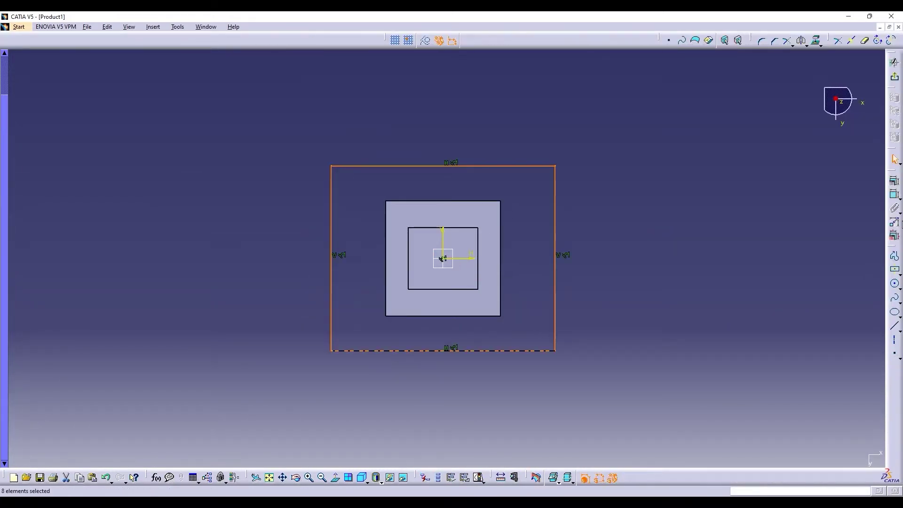
Step: Dimension the width and height of the rectangle on the column's end and set both to 2 mm
{"action": "left_click", "coordinate": [894, 194]}
{"action": "left_click", "coordinate": [555, 263]}
{"action": "left_click", "coordinate": [609, 262]}
{"action": "left_click", "coordinate": [894, 193]}
{"action": "left_click", "coordinate": [435, 165]}
{"action": "left_click", "coordinate": [437, 141]}
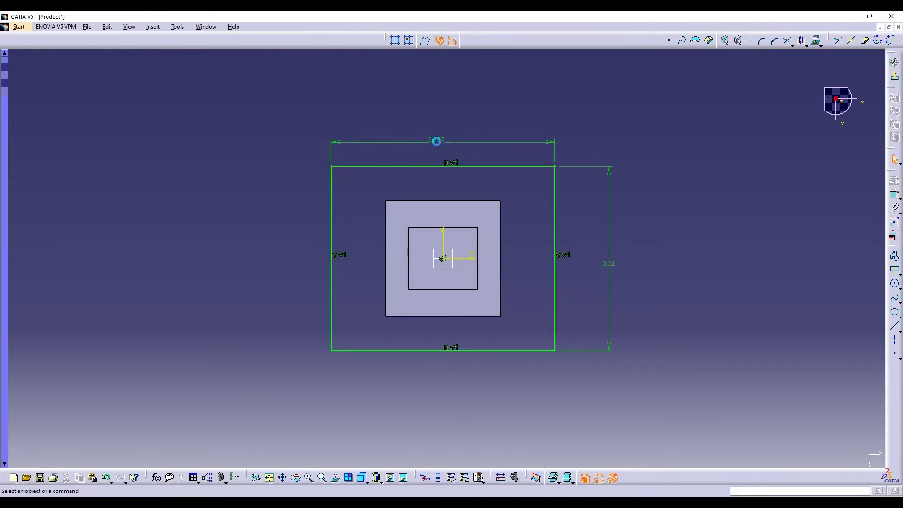
{"action": "double_click", "coordinate": [437, 141]}
{"action": "type", "text": "2"}
{"action": "key", "text": "Return"}
{"action": "double_click", "coordinate": [555, 263]}
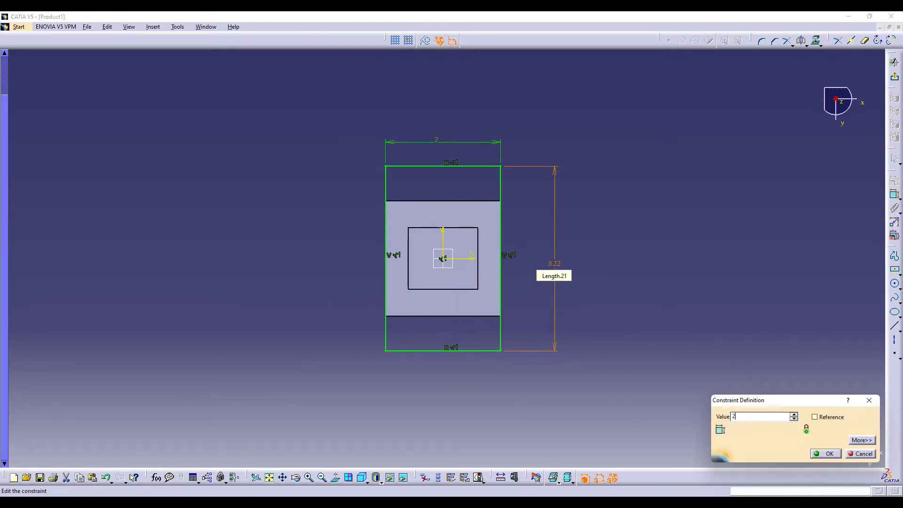
{"action": "type", "text": "2"}
{"action": "key", "text": "Return"}
Step: Leave the sketch and pad the 2 mm square downward to form a second block at the column's lower end
{"action": "left_click", "coordinate": [894, 76]}
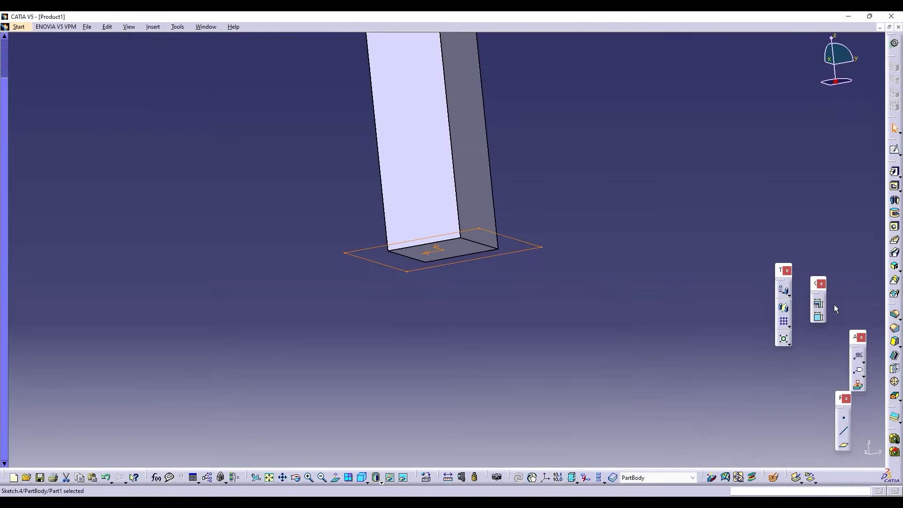
{"action": "left_click", "coordinate": [894, 171]}
{"action": "left_click", "coordinate": [785, 454]}
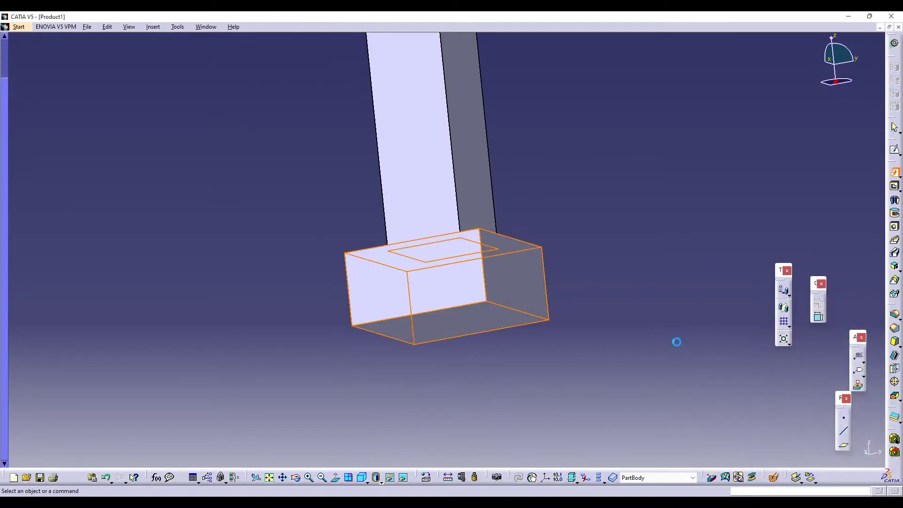
Step: Sketch a circle about 0.23 mm in diameter on the square block face, near the corner in the positive H and V directions
{"action": "middle_click_drag", "start_coordinate": [611, 141], "coordinate": [657, 344]}
{"action": "left_click", "coordinate": [893, 150]}
{"action": "left_click", "coordinate": [509, 84]}
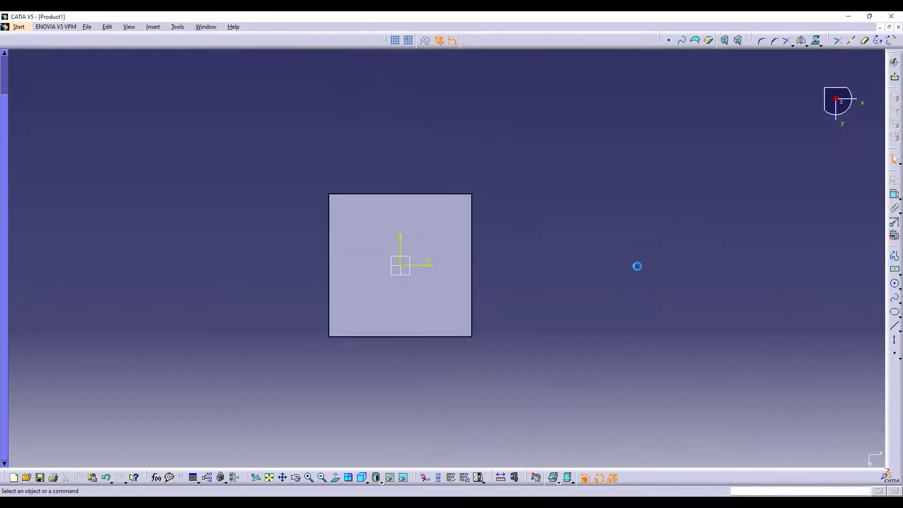
{"action": "left_click", "coordinate": [894, 283]}
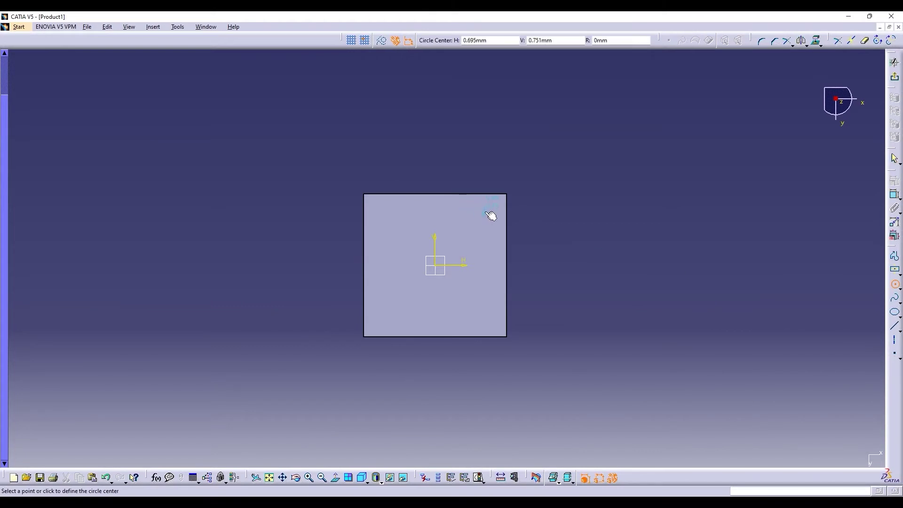
{"action": "left_click", "coordinate": [485, 212]}
{"action": "left_click", "coordinate": [489, 218]}
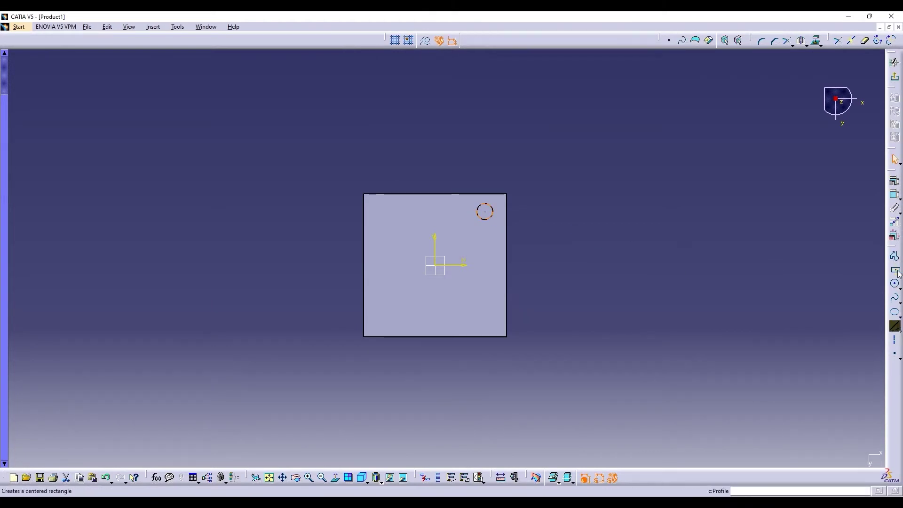
Step: Dimension the corner circle's diameter and set it to 1 mm
{"action": "left_click", "coordinate": [894, 207]}
{"action": "left_click", "coordinate": [485, 212]}
{"action": "left_click", "coordinate": [570, 203]}
{"action": "double_click", "coordinate": [562, 203]}
{"action": "type", "text": "1"}
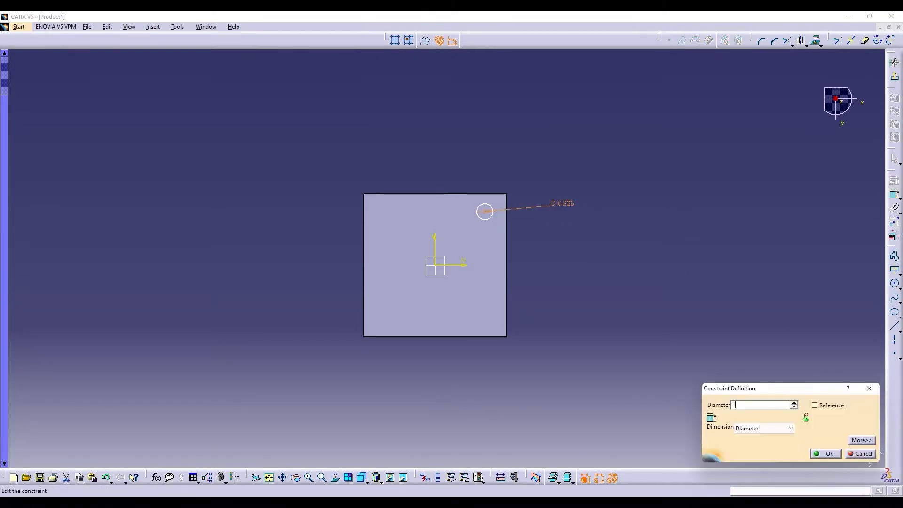
{"action": "key", "text": "Return"}
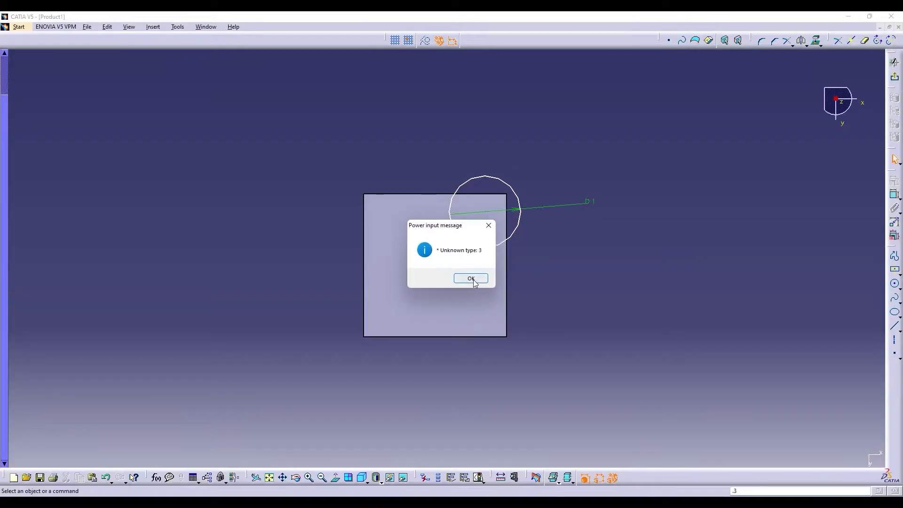
{"action": "left_click", "coordinate": [473, 280]}
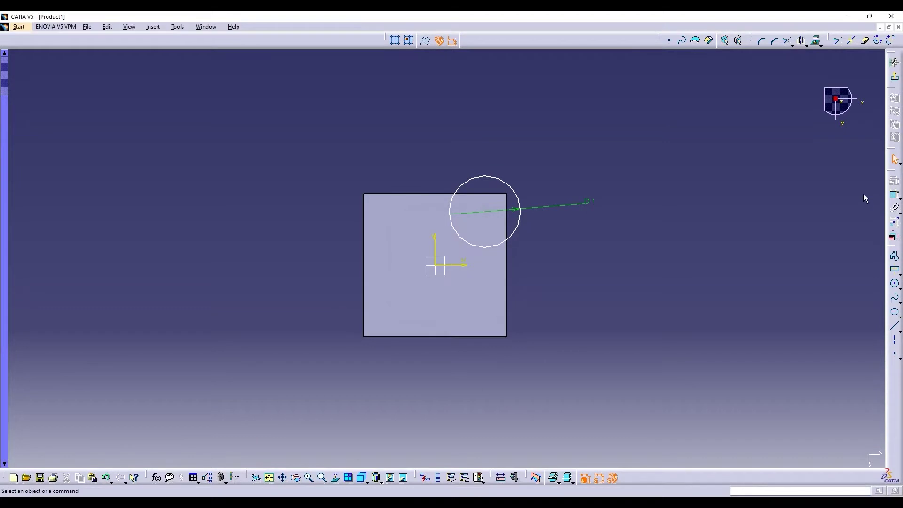
Step: Set the corner circle's diameter to 0.3 mm
{"action": "double_click", "coordinate": [603, 208]}
{"action": "type", "text": "0.3mm"}
{"action": "key", "text": "Return"}
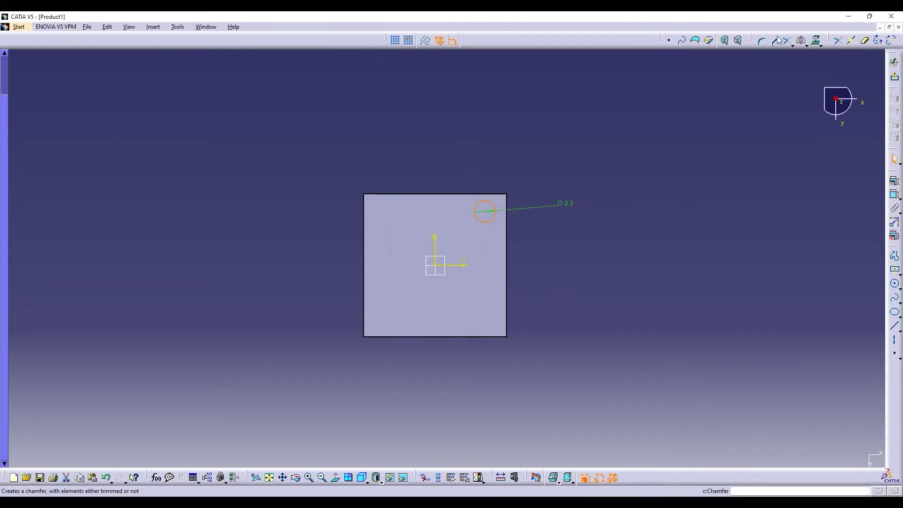
Step: Mirror the corner circle about the V axis and mirror both circles about the H axis, giving one circle near each corner
{"action": "left_click", "coordinate": [802, 40]}
{"action": "left_click", "coordinate": [435, 248]}
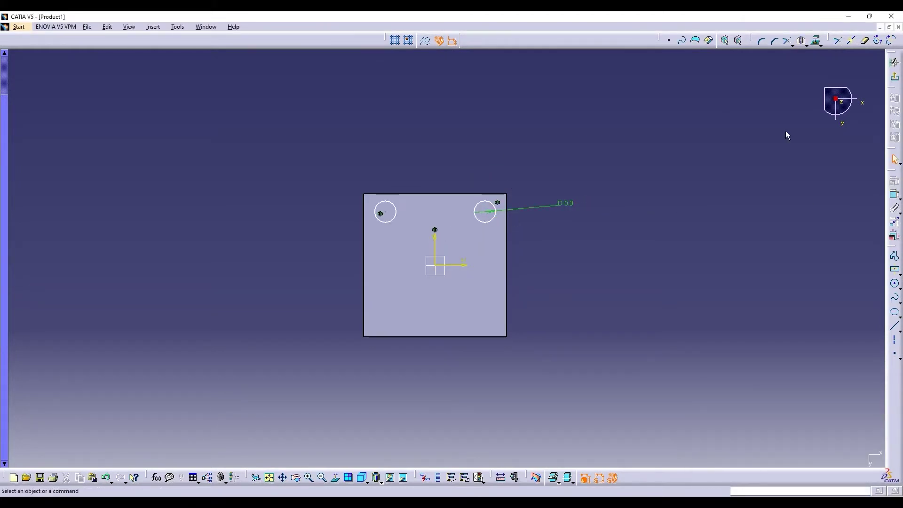
{"action": "left_click", "coordinate": [396, 221]}
{"action": "left_click", "coordinate": [475, 216], "text": "ctrl"}
{"action": "left_click", "coordinate": [801, 40]}
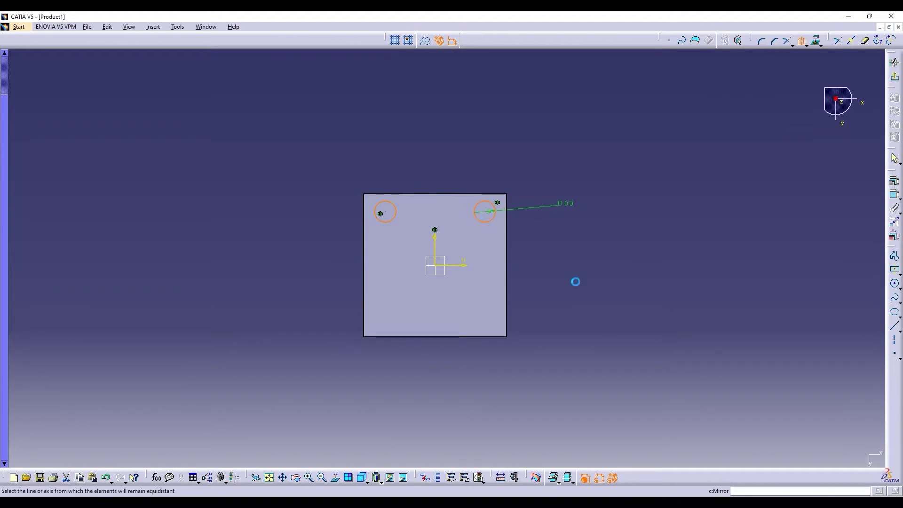
{"action": "left_click", "coordinate": [464, 264]}
Step: Leave the sketch and pad the four corner circles 5 mm to form round columns between the two blocks
{"action": "left_click", "coordinate": [895, 62]}
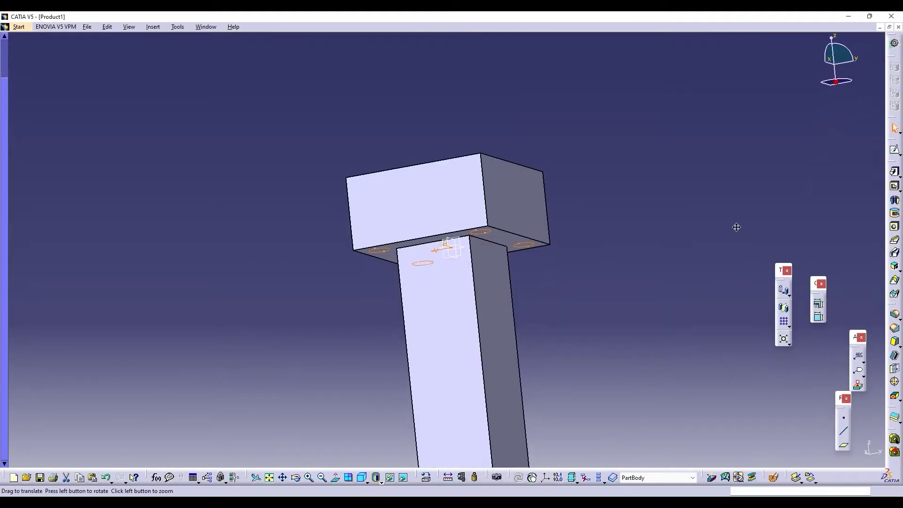
{"action": "left_click", "coordinate": [322, 477]}
{"action": "left_click", "coordinate": [322, 477]}
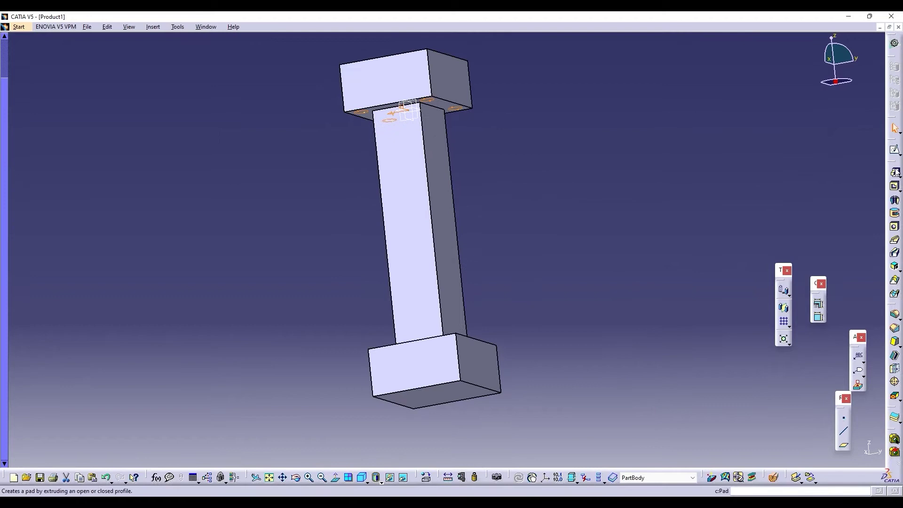
{"action": "left_click", "coordinate": [894, 173]}
{"action": "type", "text": "9"}
{"action": "key", "text": "Return"}
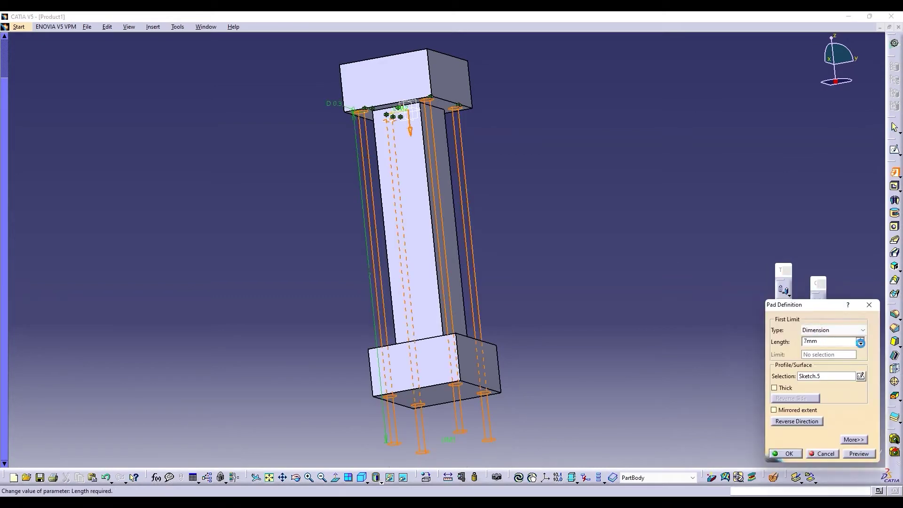
{"action": "left_click", "coordinate": [858, 453]}
{"action": "left_click", "coordinate": [785, 453]}
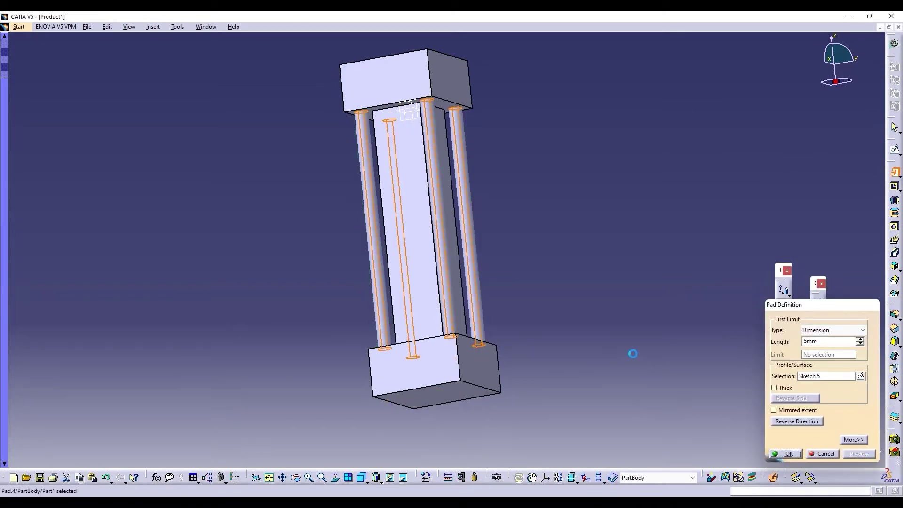
Step: On the upper block's outer end face, sketch a circle about 0.58 mm in diameter centred on the origin
{"action": "left_click", "coordinate": [296, 477]}
{"action": "left_click_drag", "start_coordinate": [338, 282], "coordinate": [536, 395]}
{"action": "left_click", "coordinate": [893, 149]}
{"action": "left_click", "coordinate": [397, 136]}
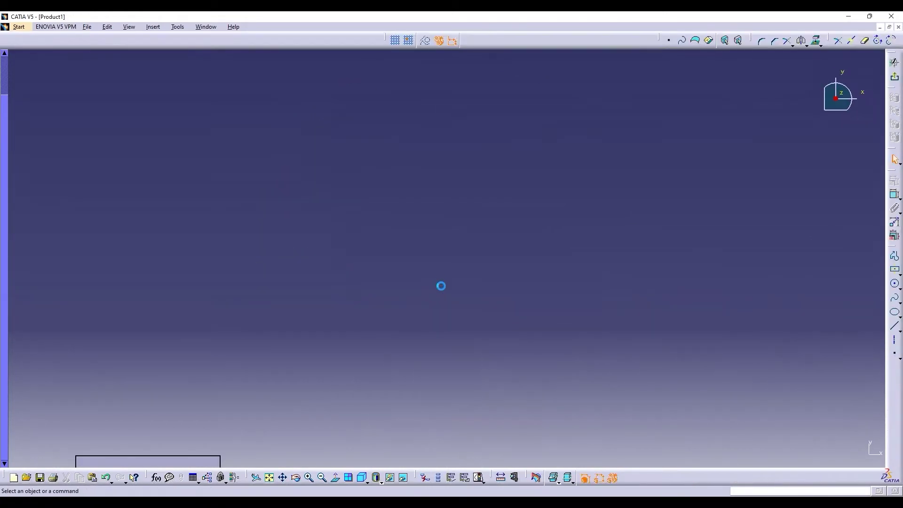
{"action": "left_click", "coordinate": [894, 284]}
{"action": "left_click", "coordinate": [348, 284]}
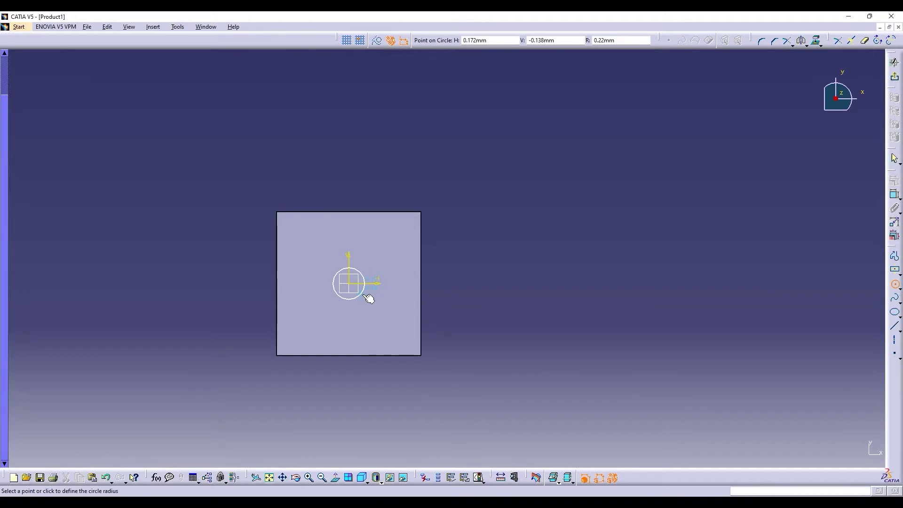
{"action": "left_click", "coordinate": [371, 297]}
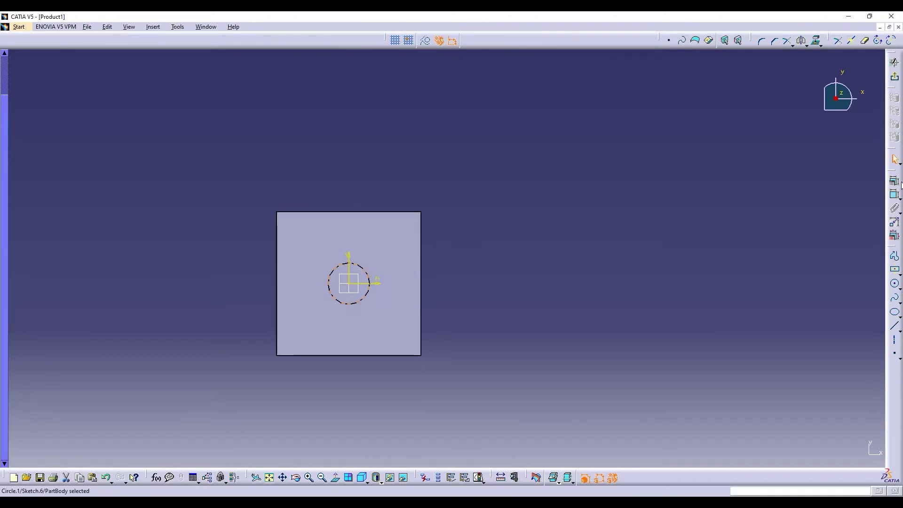
{"action": "left_click", "coordinate": [894, 194]}
{"action": "left_click", "coordinate": [368, 275]}
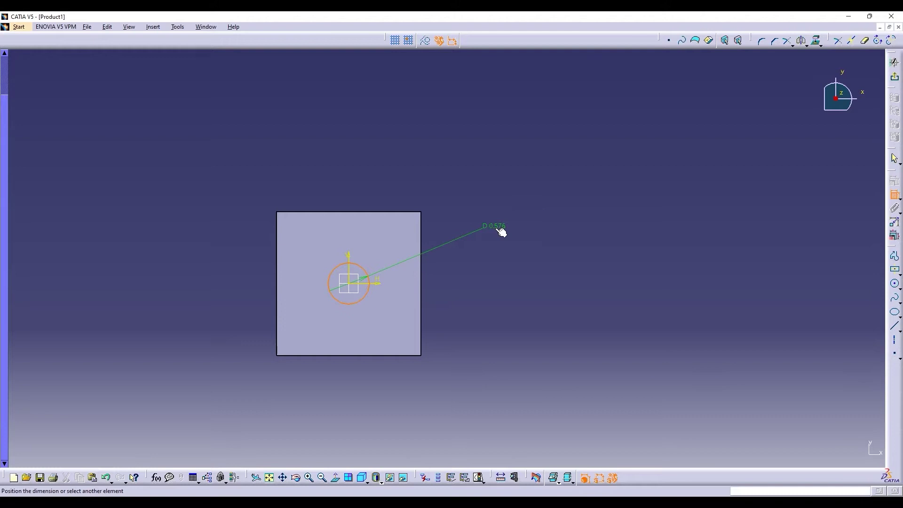
{"action": "key", "text": "Escape"}
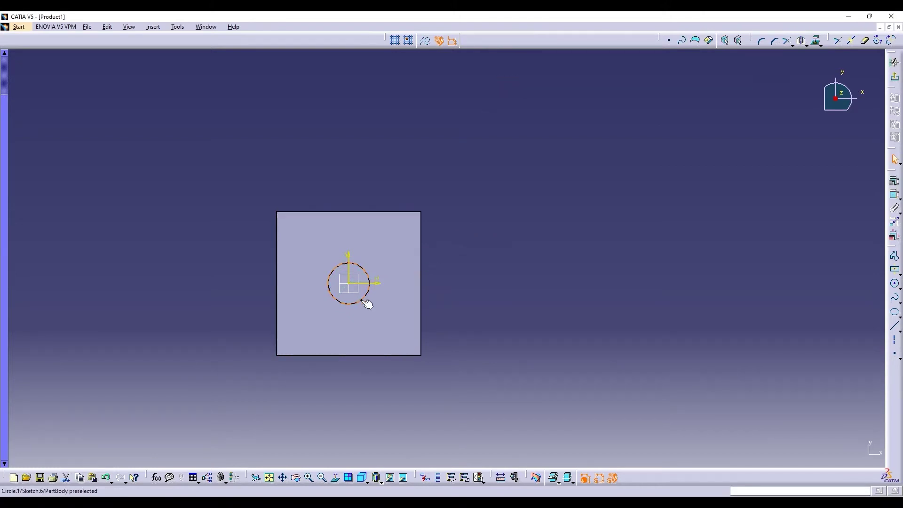
Step: Dimension the centred circle's diameter and set it to 0.5 mm
{"action": "left_click", "coordinate": [894, 194]}
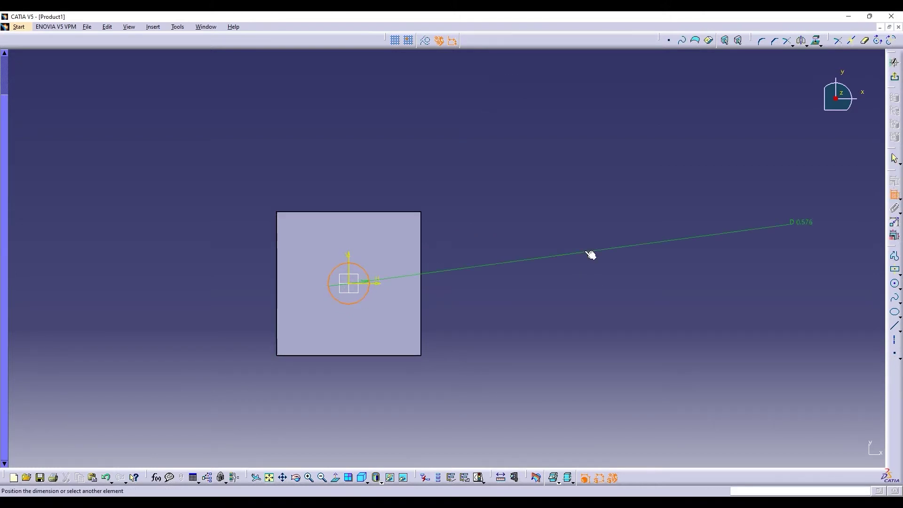
{"action": "left_click", "coordinate": [511, 246]}
{"action": "double_click", "coordinate": [511, 245]}
{"action": "type", "text": "0.5"}
{"action": "key", "text": "Return"}
{"action": "key", "text": "Return"}
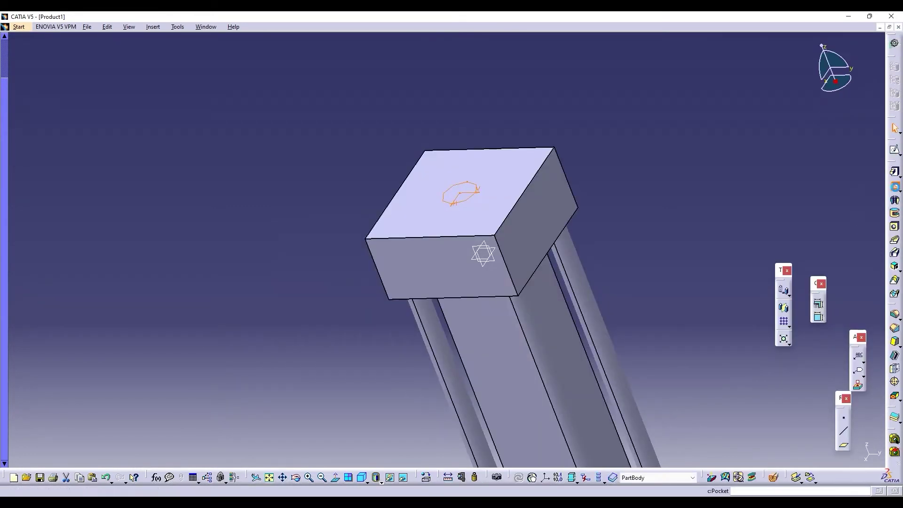
Step: Leave the sketch and pocket the centred circle from the upper block's end face down through the column
{"action": "left_click", "coordinate": [894, 186]}
{"action": "left_click", "coordinate": [860, 341]}
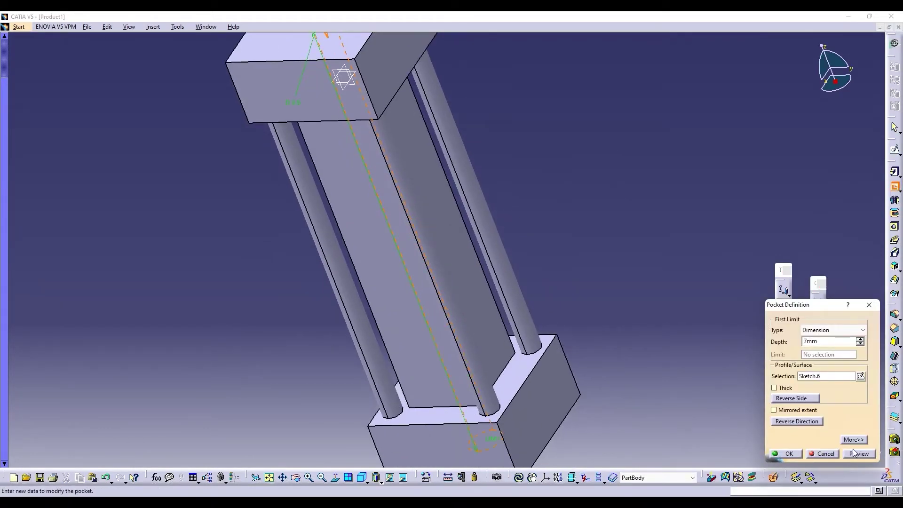
{"action": "left_click", "coordinate": [297, 478]}
{"action": "left_click_drag", "start_coordinate": [489, 400], "coordinate": [500, 248]}
{"action": "left_click", "coordinate": [860, 343]}
{"action": "left_click", "coordinate": [784, 453]}
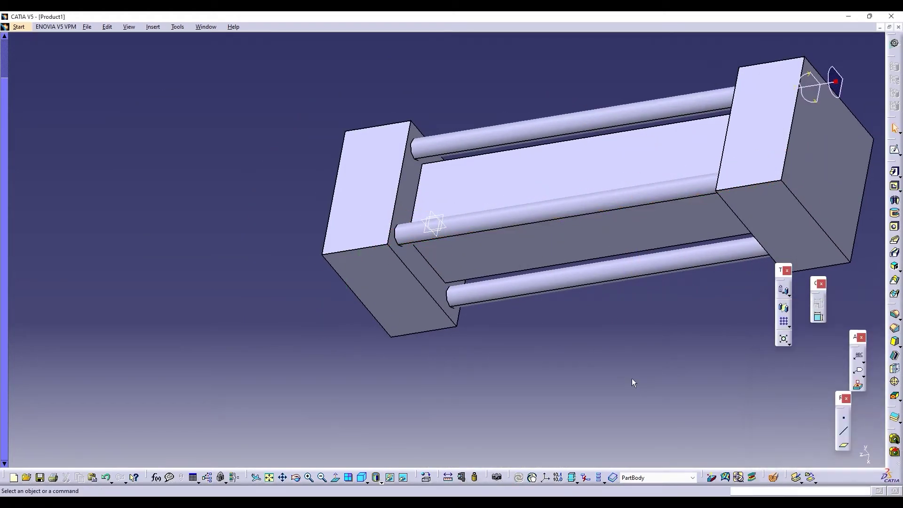
{"action": "middle_click_drag", "start_coordinate": [631, 378], "coordinate": [380, 415]}
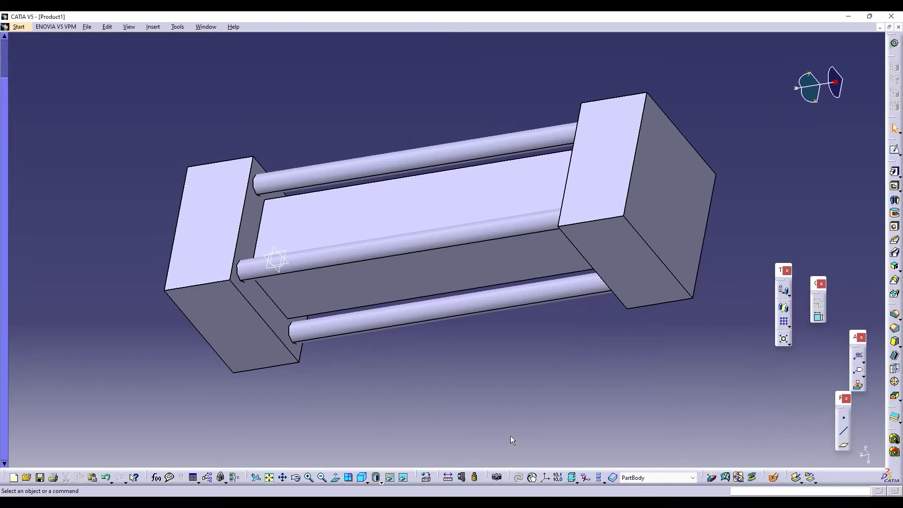
{"action": "left_click", "coordinate": [894, 150]}
{"action": "left_click", "coordinate": [685, 204]}
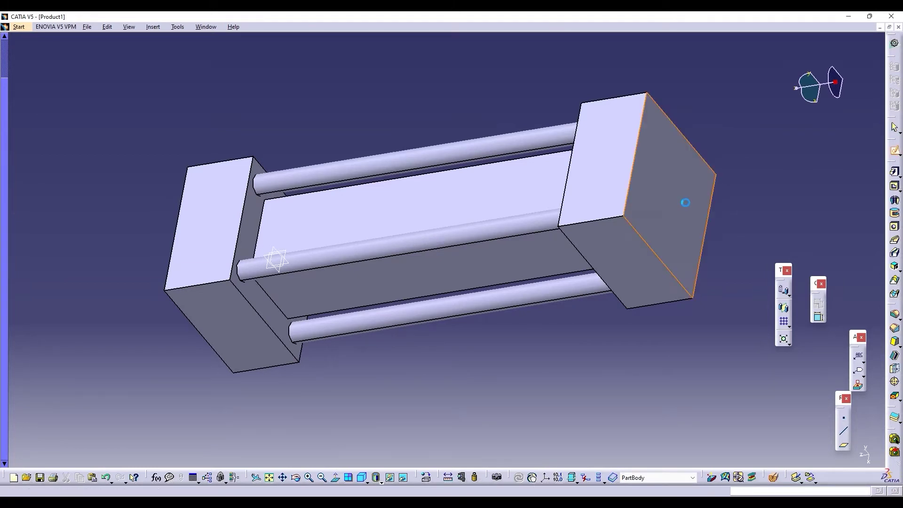
{"action": "left_click", "coordinate": [894, 168]}
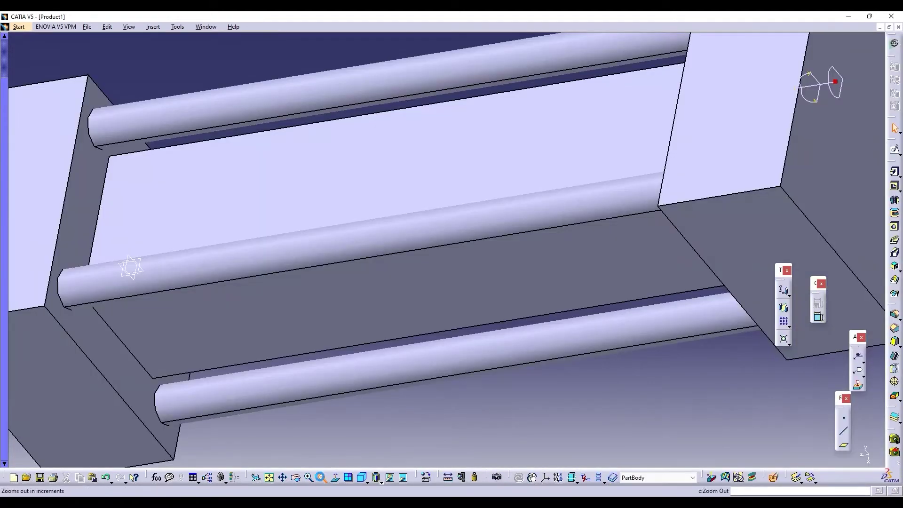
Step: On a side face of the lower block, sketch a centered rectangle slightly narrower than the block and reaching just above its upper edge
{"action": "left_click", "coordinate": [322, 477]}
{"action": "left_click", "coordinate": [356, 478]}
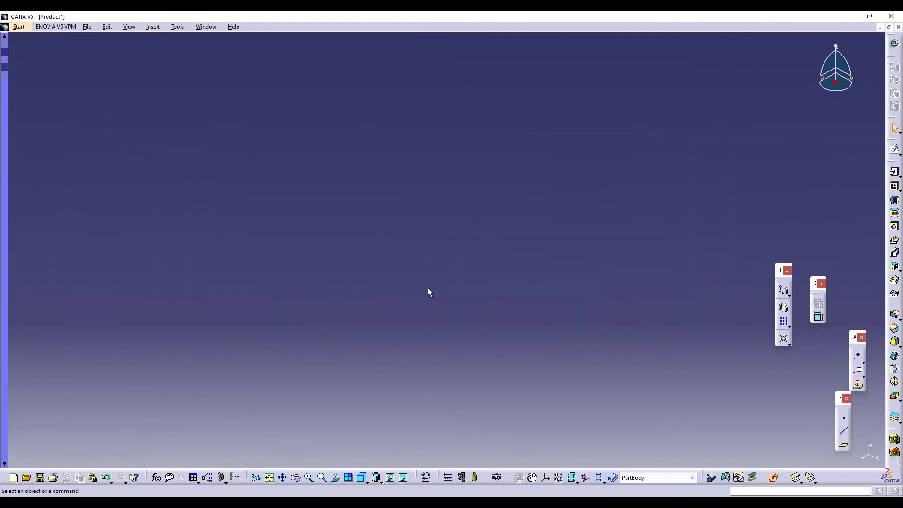
{"action": "left_click", "coordinate": [269, 478]}
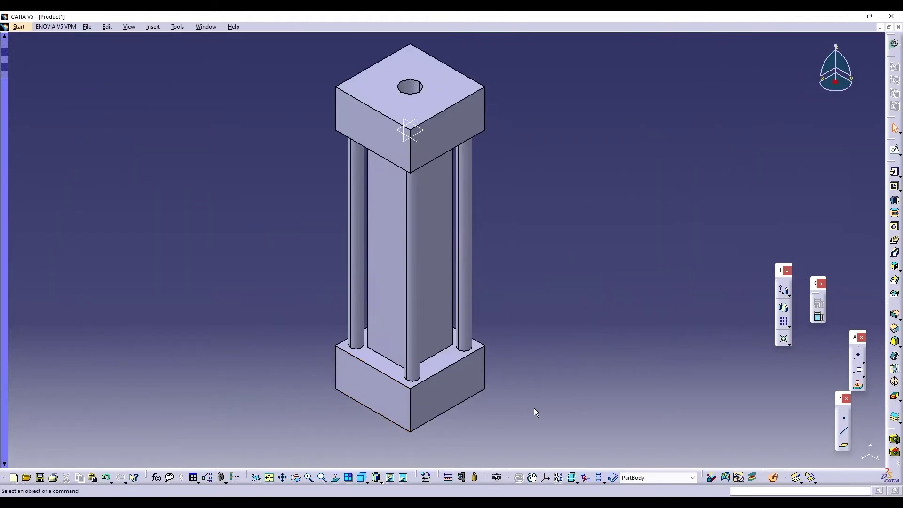
{"action": "left_click", "coordinate": [895, 150]}
{"action": "left_click", "coordinate": [445, 377]}
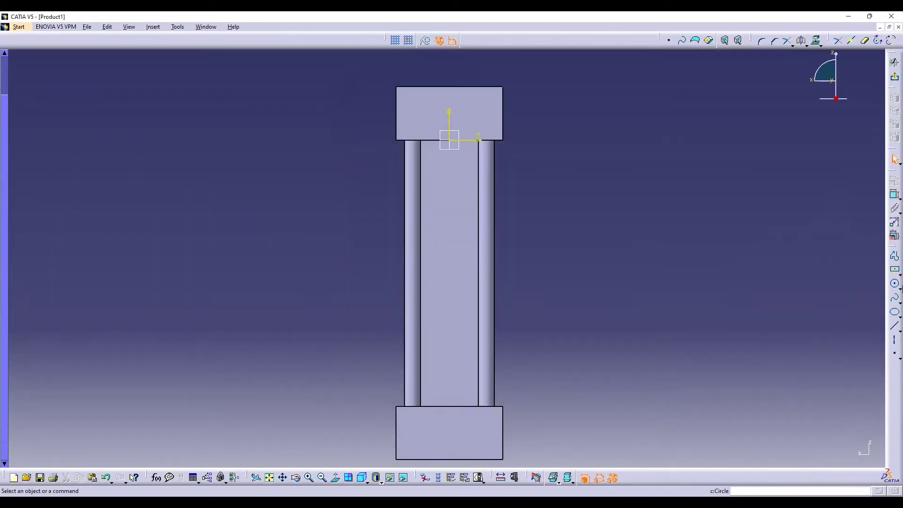
{"action": "left_click", "coordinate": [895, 272]}
{"action": "left_click", "coordinate": [453, 418]}
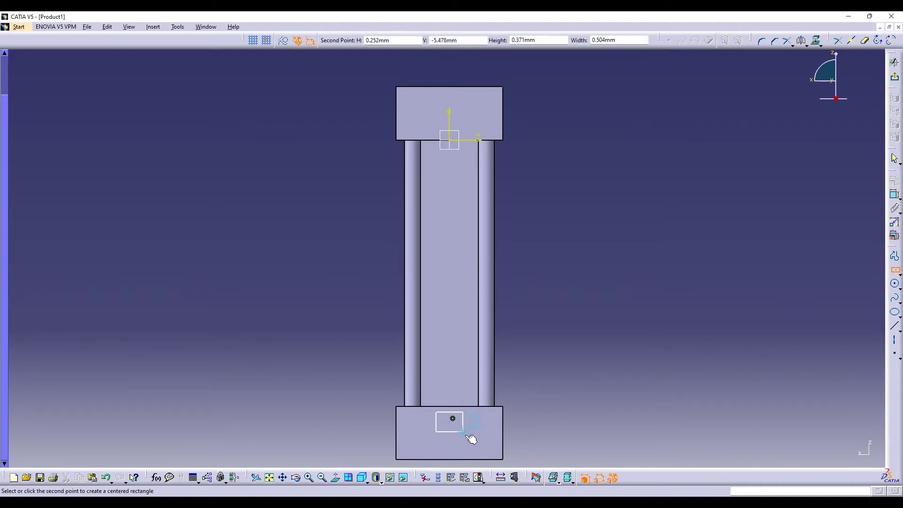
{"action": "left_click", "coordinate": [503, 452]}
Step: Leave the sketch and pad the rectangle outward from the lower block's side face
{"action": "left_click", "coordinate": [894, 62]}
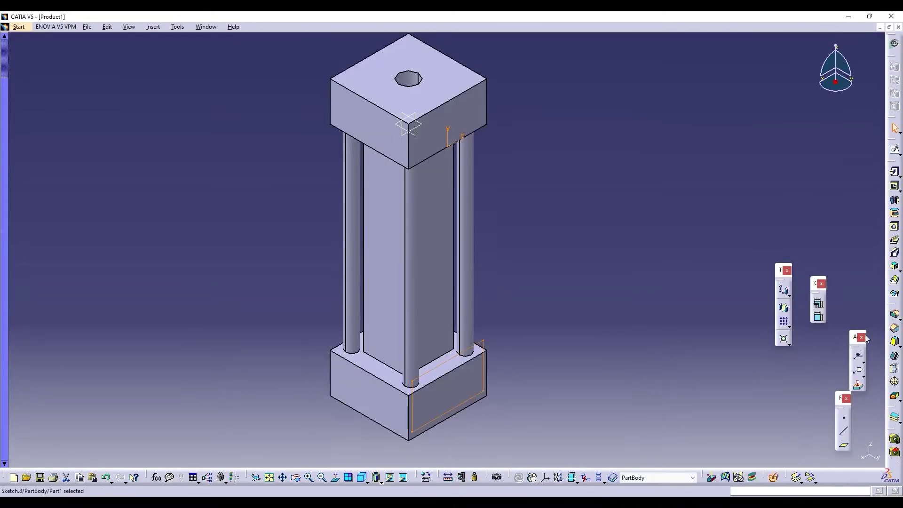
{"action": "left_click", "coordinate": [895, 173]}
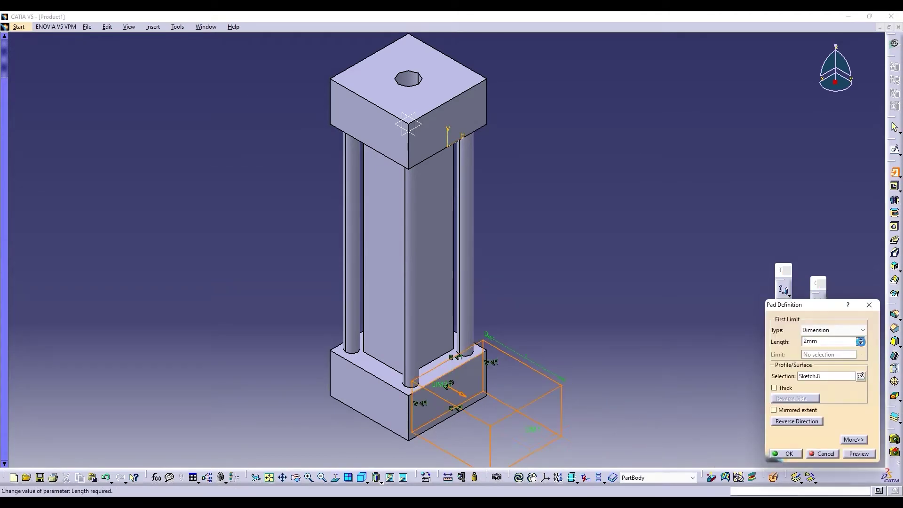
{"action": "left_click", "coordinate": [859, 453]}
{"action": "left_click", "coordinate": [794, 454]}
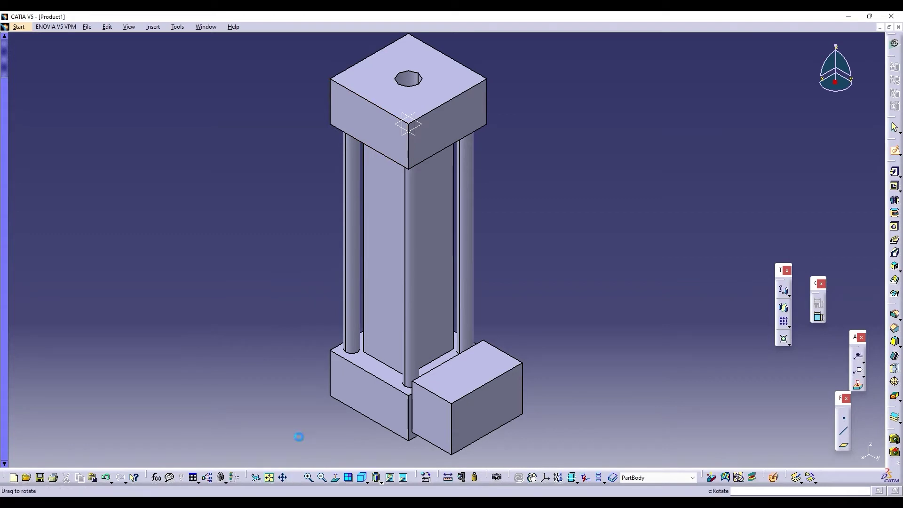
Step: Open a sketch on the upper block's side face opposite the new side pad and bring the part into view
{"action": "left_click_drag", "start_coordinate": [298, 437], "coordinate": [447, 306]}
{"action": "left_click", "coordinate": [375, 127]}
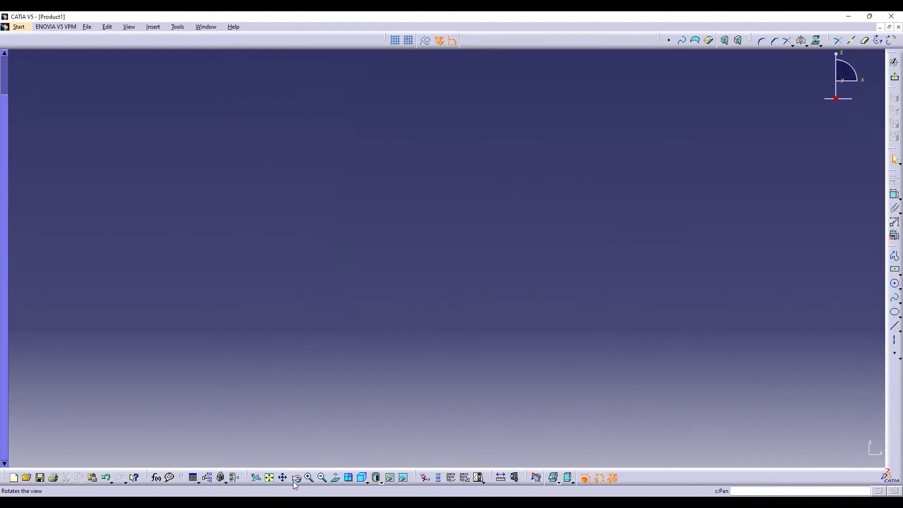
{"action": "left_click", "coordinate": [294, 481]}
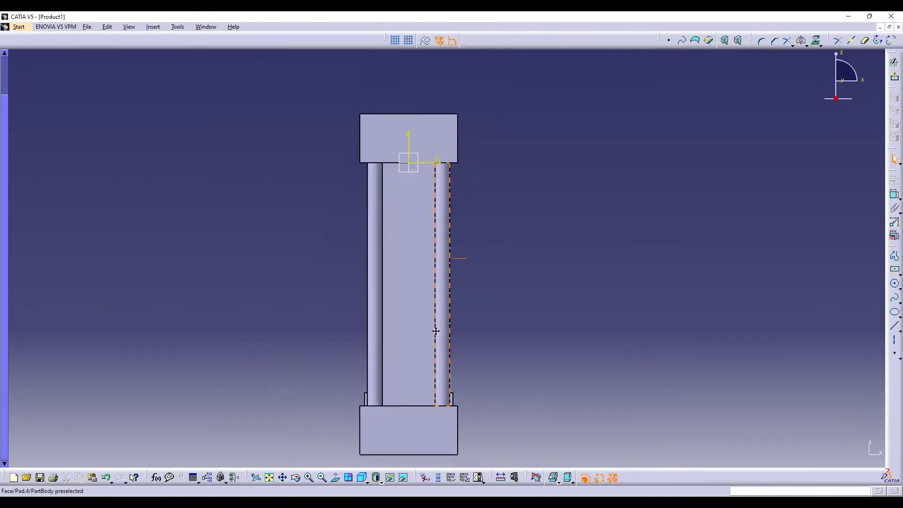
{"action": "left_click", "coordinate": [896, 268]}
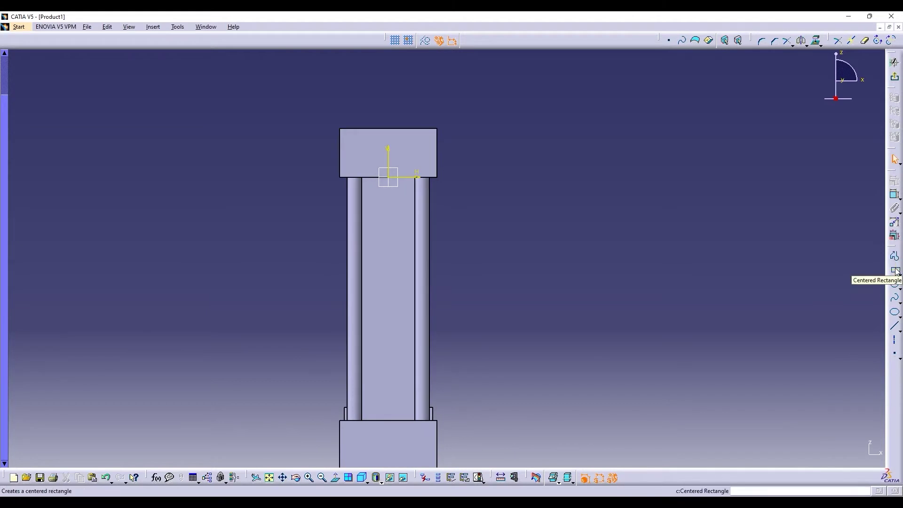
{"action": "left_click", "coordinate": [895, 257]}
{"action": "left_click", "coordinate": [433, 136]}
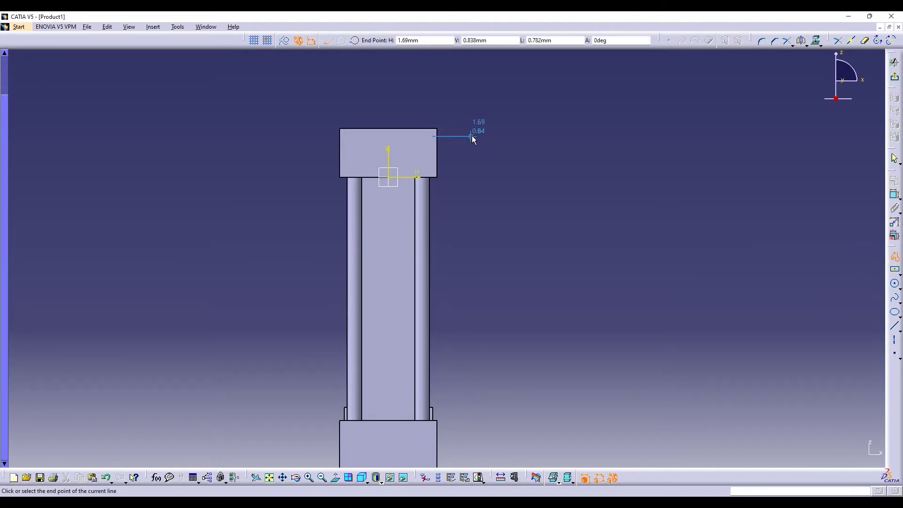
{"action": "key", "text": "Escape"}
Step: Sketch a rectangle about 1.2 mm wide and 0.7 mm high, starting just inside the upper block's edge and extending outward in positive H
{"action": "left_click", "coordinate": [899, 272]}
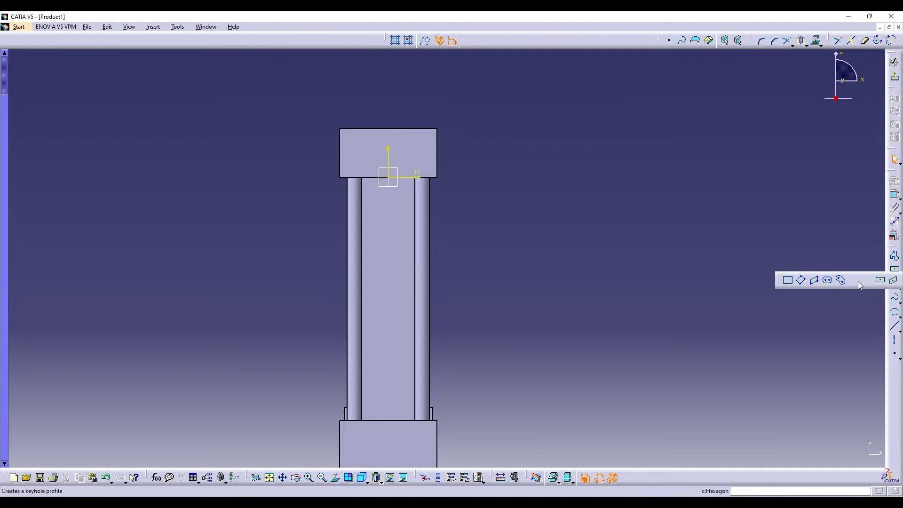
{"action": "left_click", "coordinate": [788, 280]}
{"action": "left_click", "coordinate": [431, 137]}
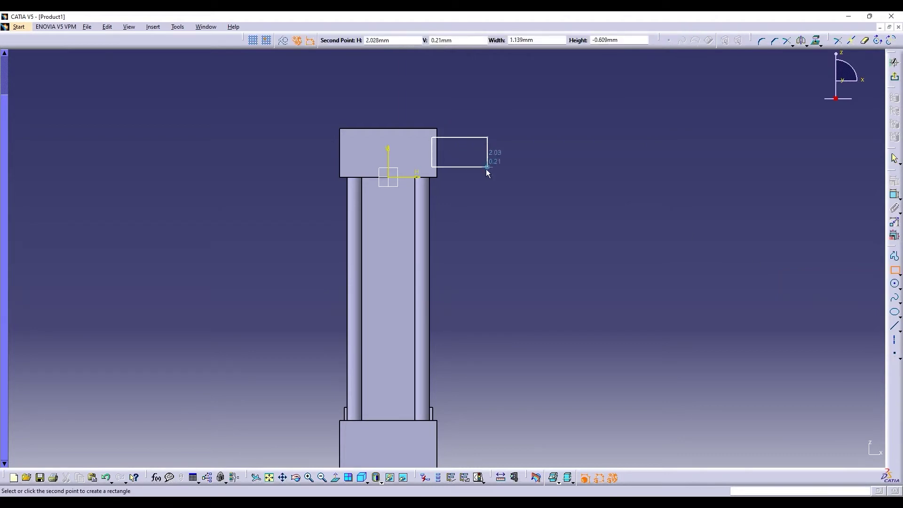
{"action": "left_click", "coordinate": [491, 169]}
Step: Sketch a second rectangle across the lower block's edge, aligned in width with the upper rectangle, and leave the sketch
{"action": "middle_click_drag", "start_coordinate": [840, 357], "coordinate": [846, 332]}
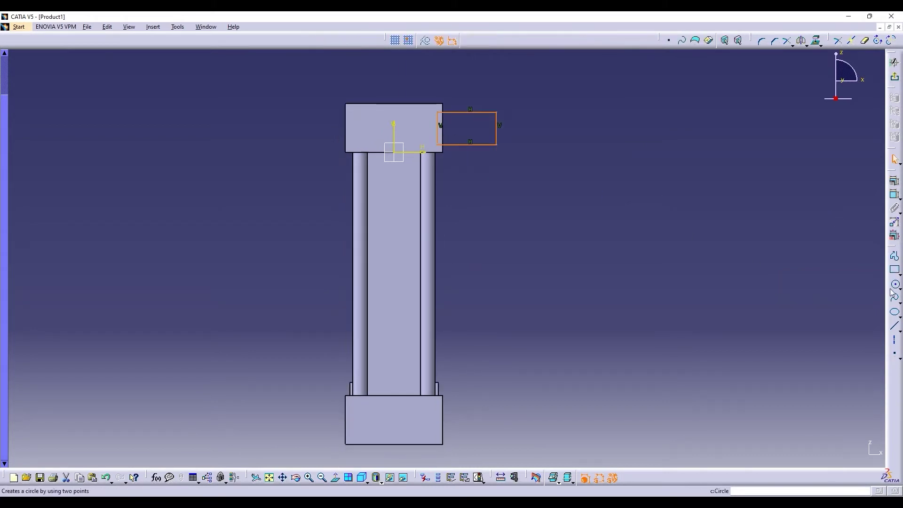
{"action": "left_click", "coordinate": [895, 273]}
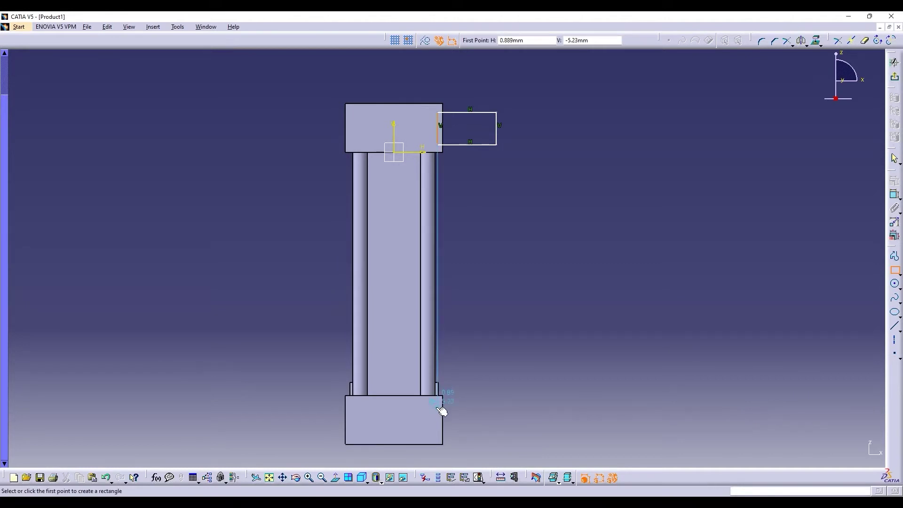
{"action": "left_click", "coordinate": [441, 403]}
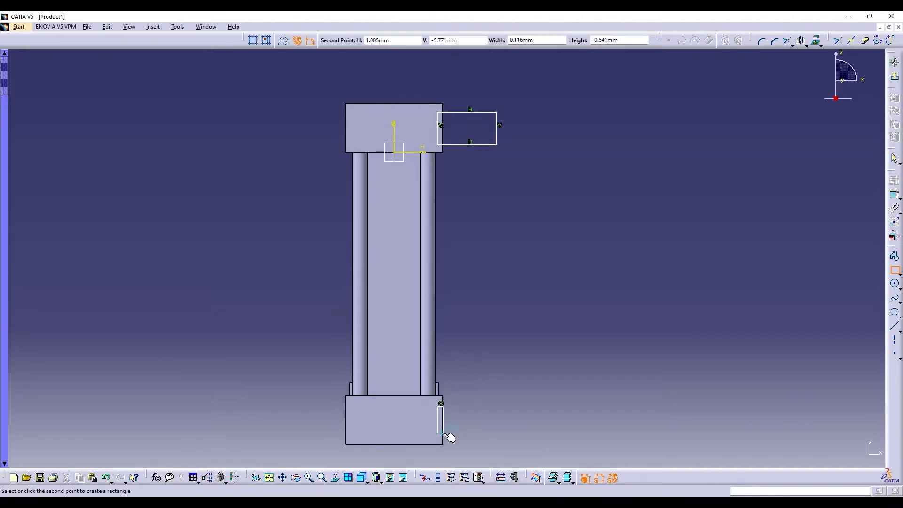
{"action": "left_click", "coordinate": [495, 435]}
{"action": "left_click", "coordinate": [895, 79]}
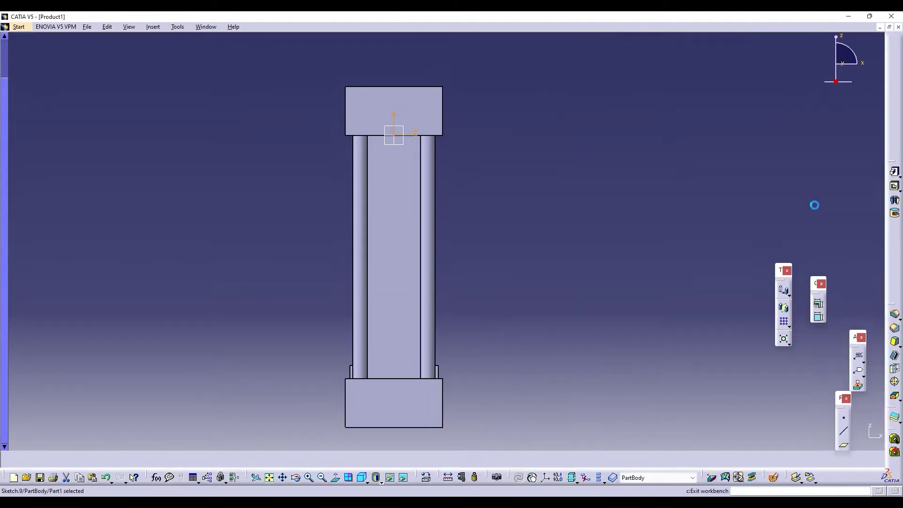
Step: Pad both rectangles in the reversed direction to form thin lugs beside the upper and lower blocks
{"action": "left_click", "coordinate": [895, 172]}
{"action": "left_click", "coordinate": [860, 344]}
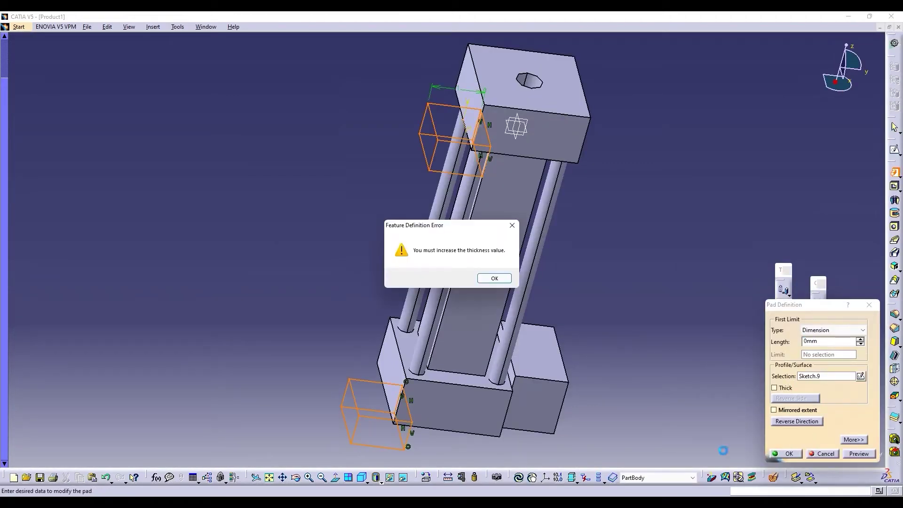
{"action": "key", "text": "Return"}
{"action": "left_click", "coordinate": [821, 421]}
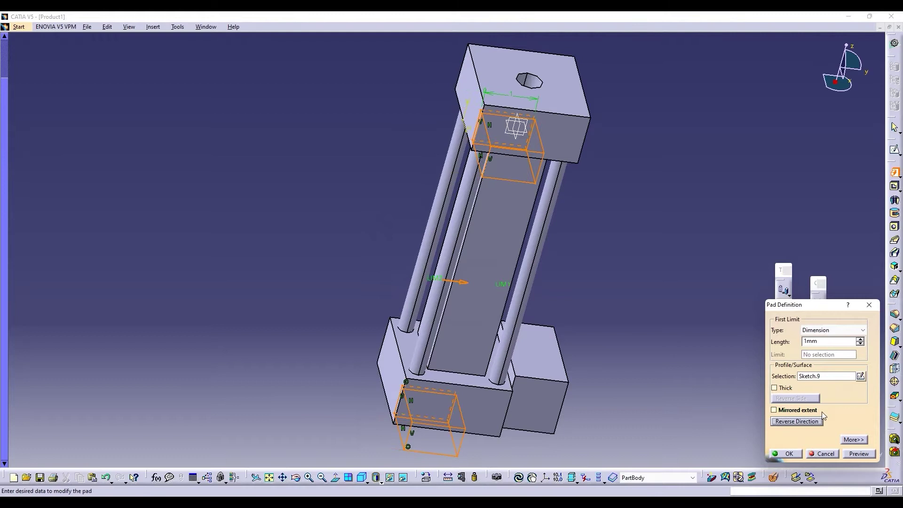
{"action": "left_click_drag", "start_coordinate": [829, 341], "coordinate": [755, 342]}
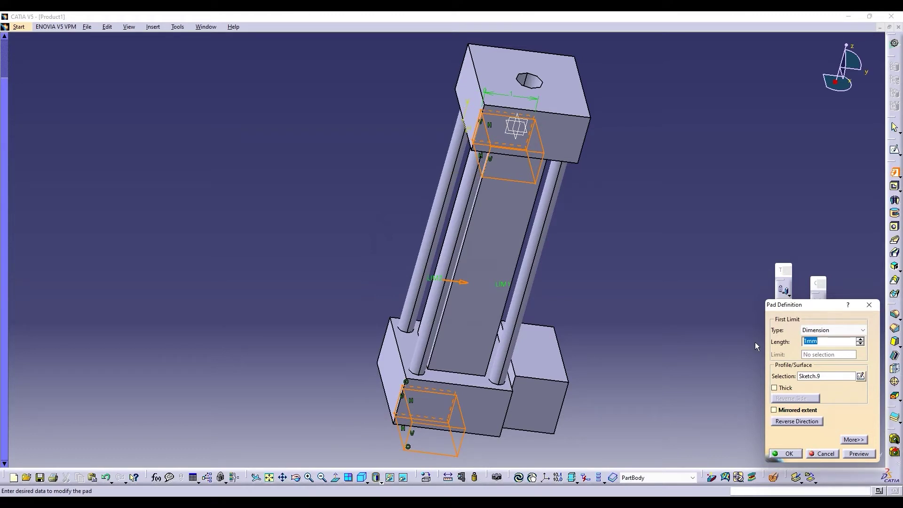
{"action": "left_click", "coordinate": [858, 454]}
{"action": "left_click", "coordinate": [785, 454]}
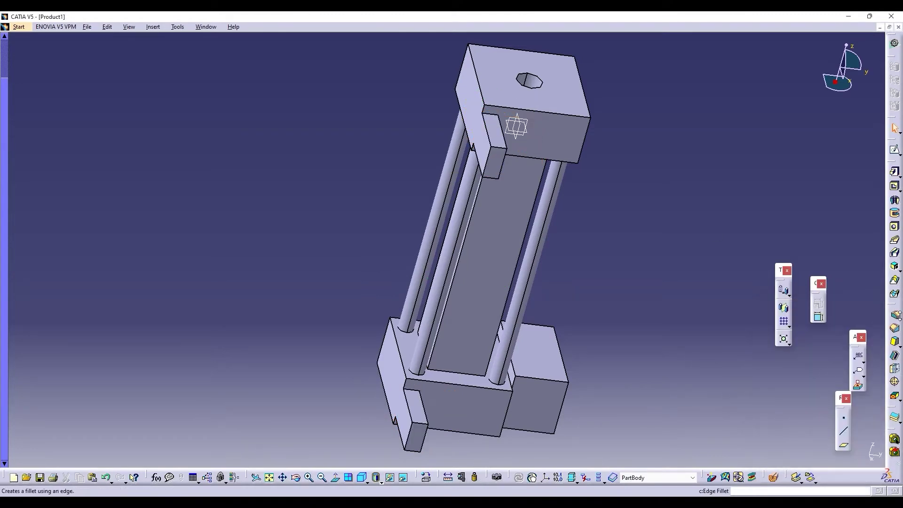
Step: Round the free end of the upper lug with a tritangent fillet between its two long narrow faces, removing the end face
{"action": "left_click", "coordinate": [899, 319]}
{"action": "left_click", "coordinate": [892, 326]}
{"action": "left_click", "coordinate": [295, 477]}
{"action": "left_click_drag", "start_coordinate": [643, 238], "coordinate": [369, 184]}
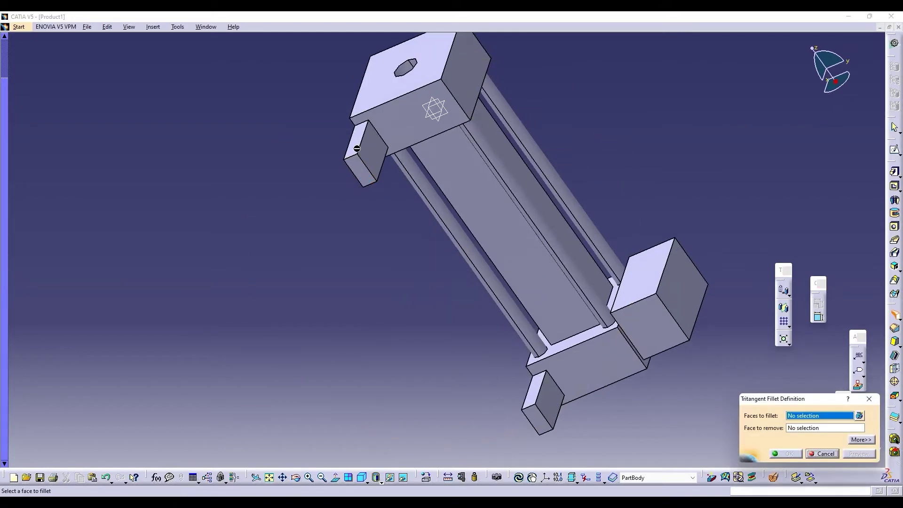
{"action": "left_click", "coordinate": [357, 149]}
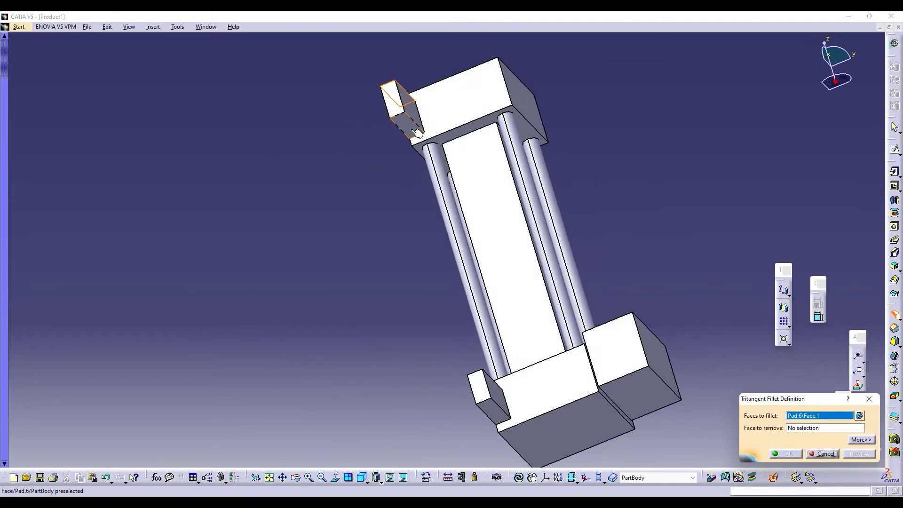
{"action": "left_click", "coordinate": [417, 133]}
{"action": "left_click", "coordinate": [393, 99]}
{"action": "left_click", "coordinate": [784, 453]}
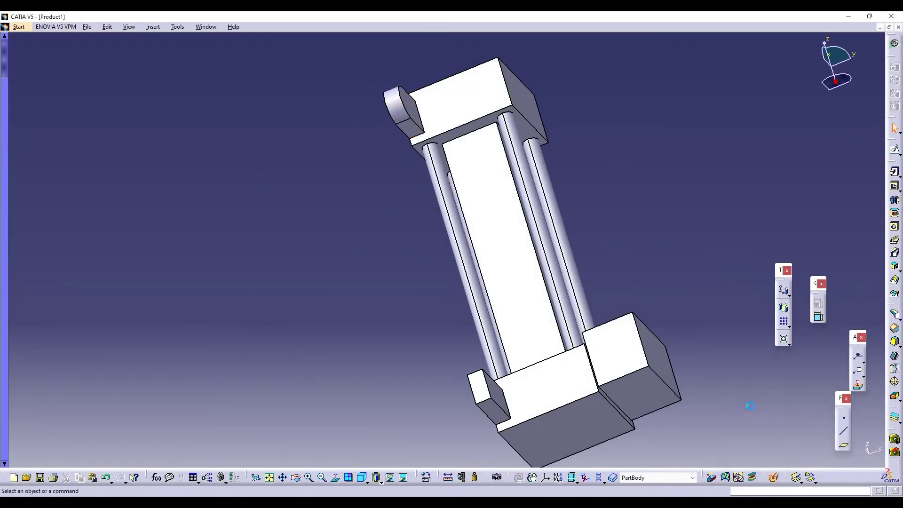
Step: Apply a tritangent fillet to the lower lug, replacing its free end face with a full round
{"action": "left_click", "coordinate": [895, 316]}
{"action": "left_click", "coordinate": [487, 406]}
{"action": "middle_click_drag", "start_coordinate": [487, 407], "coordinate": [483, 417]}
{"action": "left_click", "coordinate": [483, 416]}
{"action": "left_click", "coordinate": [485, 437]}
{"action": "left_click", "coordinate": [784, 453]}
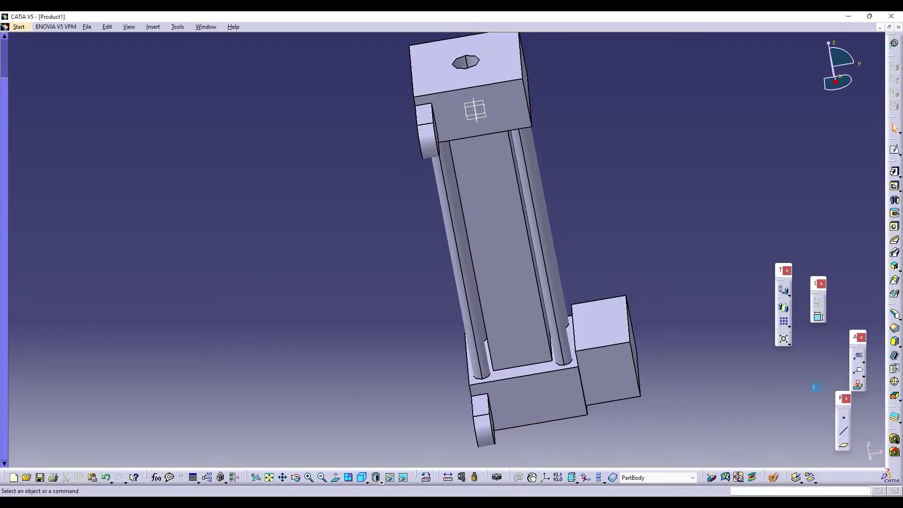
Step: Open a sketch facing the lugs' flat sides and draw a circle about 0.44 mm in diameter near the upper lug's rounded end
{"action": "left_click", "coordinate": [895, 151]}
{"action": "left_click", "coordinate": [508, 347]}
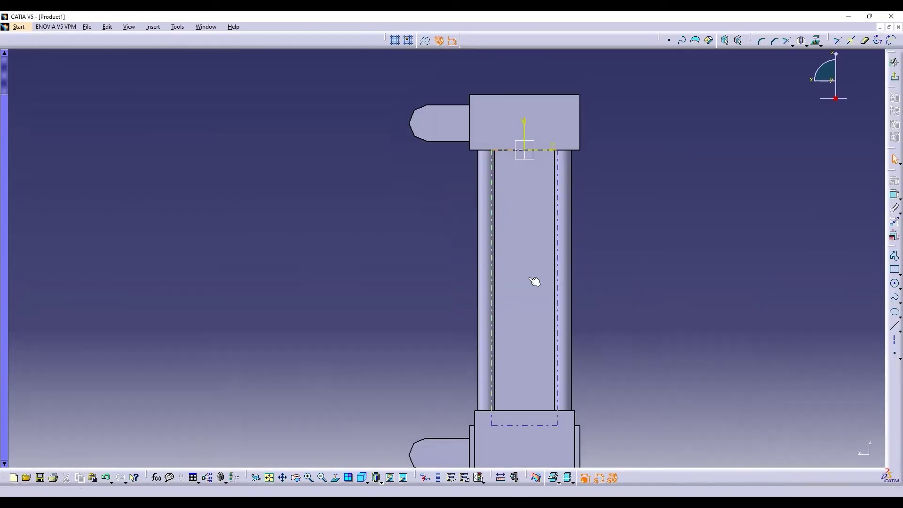
{"action": "left_click", "coordinate": [895, 284]}
{"action": "left_click", "coordinate": [430, 124]}
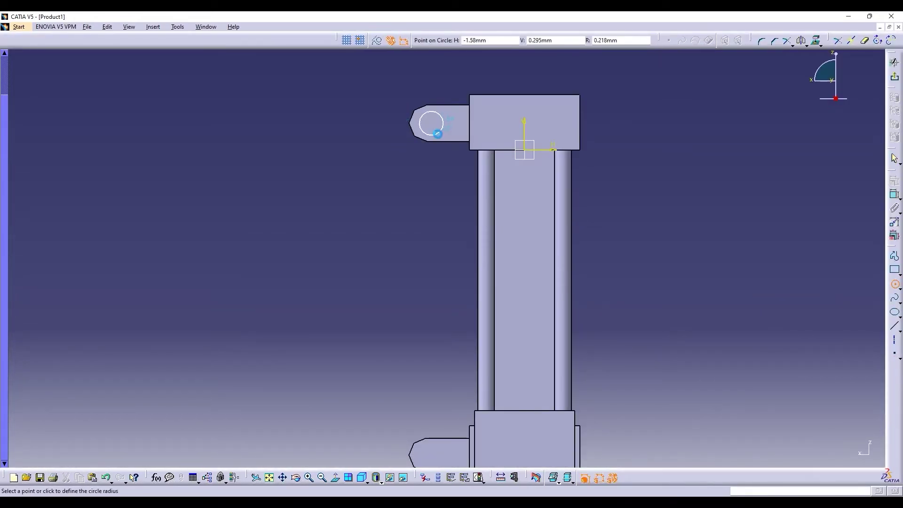
{"action": "left_click", "coordinate": [437, 134]}
Step: Dimension the diameter of the upper lug's circle and set it to 0.5 mm
{"action": "middle_click_drag", "start_coordinate": [662, 286], "coordinate": [683, 234]}
{"action": "left_click", "coordinate": [893, 194]}
{"action": "left_click", "coordinate": [450, 120]}
{"action": "double_click", "coordinate": [455, 124]}
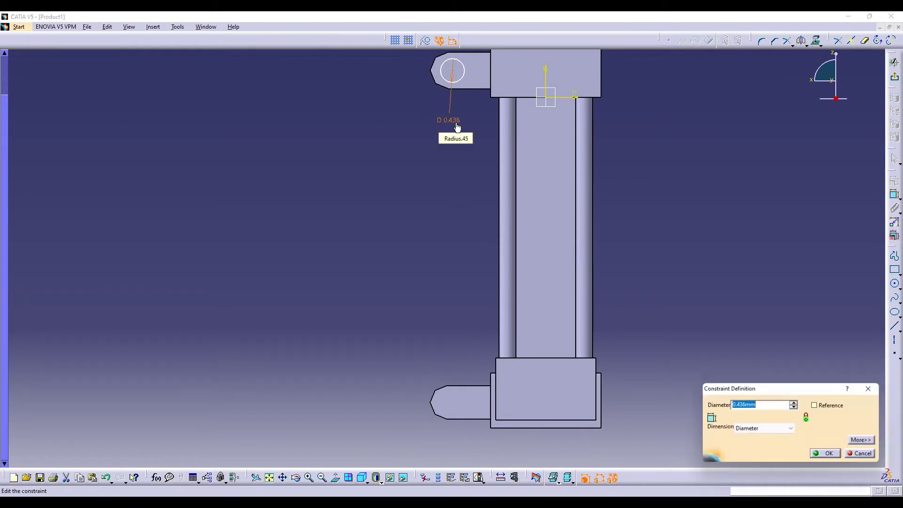
{"action": "type", "text": "0.5"}
{"action": "key", "text": "Return"}
Step: Draw a circle near the lower lug's rounded end, directly below the upper circle
{"action": "left_click", "coordinate": [894, 284]}
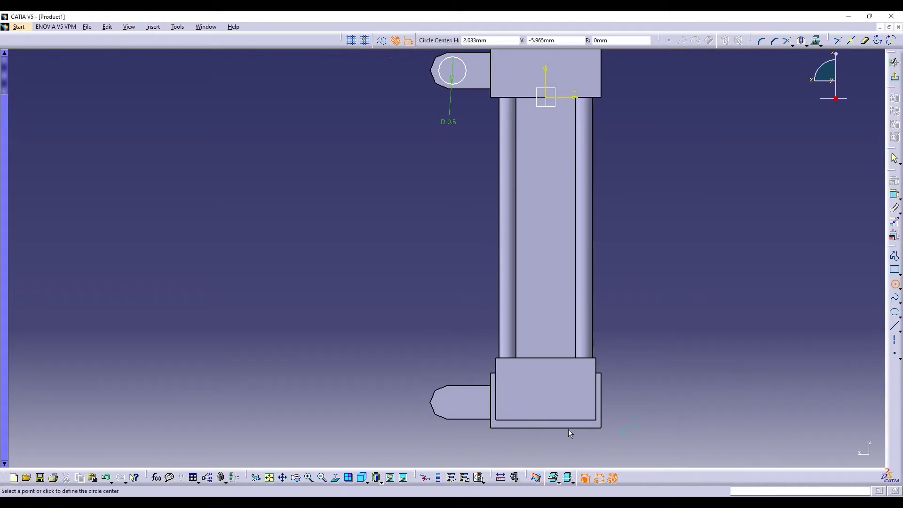
{"action": "left_click", "coordinate": [452, 403]}
{"action": "left_click", "coordinate": [464, 405]}
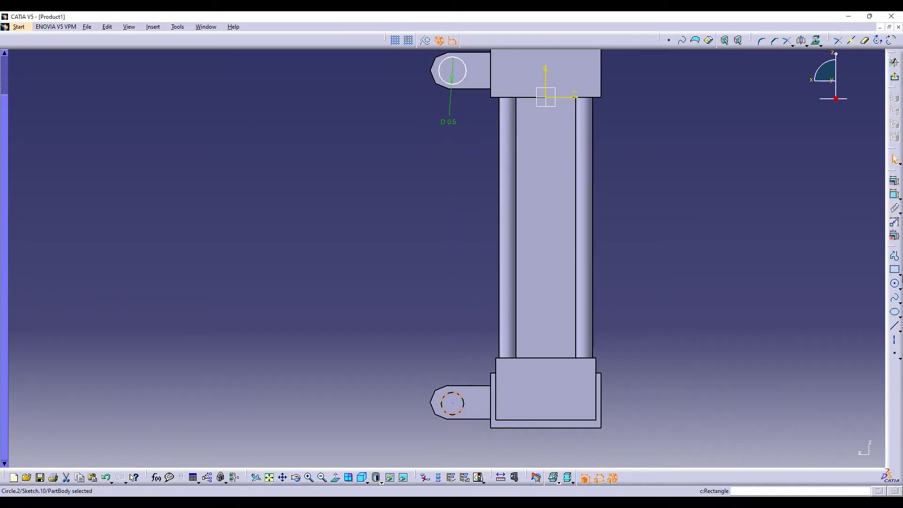
Step: Dimension the diameter of the lower lug's circle and set it to 0.5 mm
{"action": "left_click", "coordinate": [894, 194]}
{"action": "left_click", "coordinate": [430, 348]}
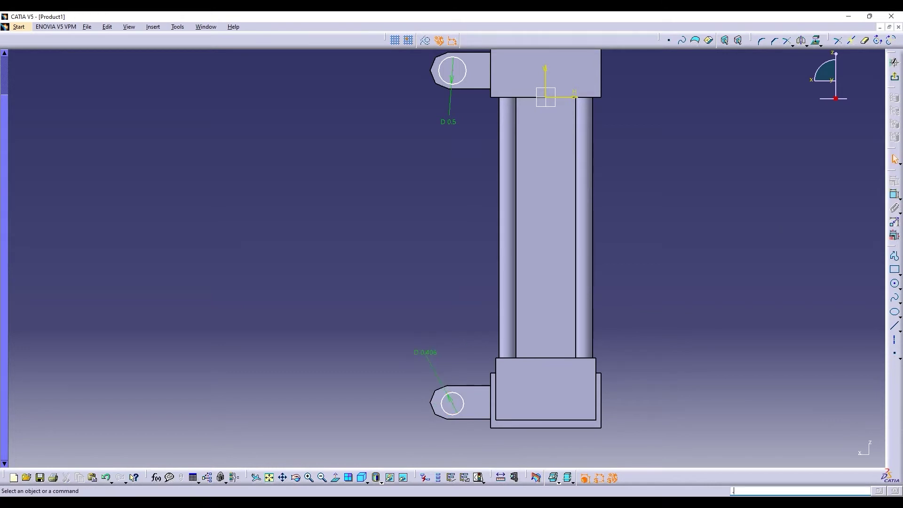
{"action": "type", "text": ".5"}
{"action": "key", "text": "Return"}
{"action": "left_click", "coordinate": [470, 278]}
{"action": "double_click", "coordinate": [427, 354]}
{"action": "type", "text": "0.5"}
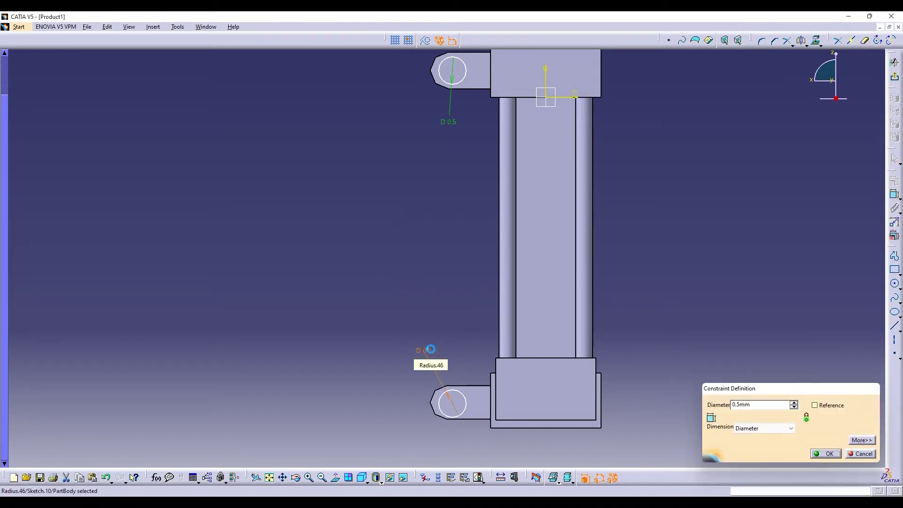
{"action": "key", "text": "Return"}
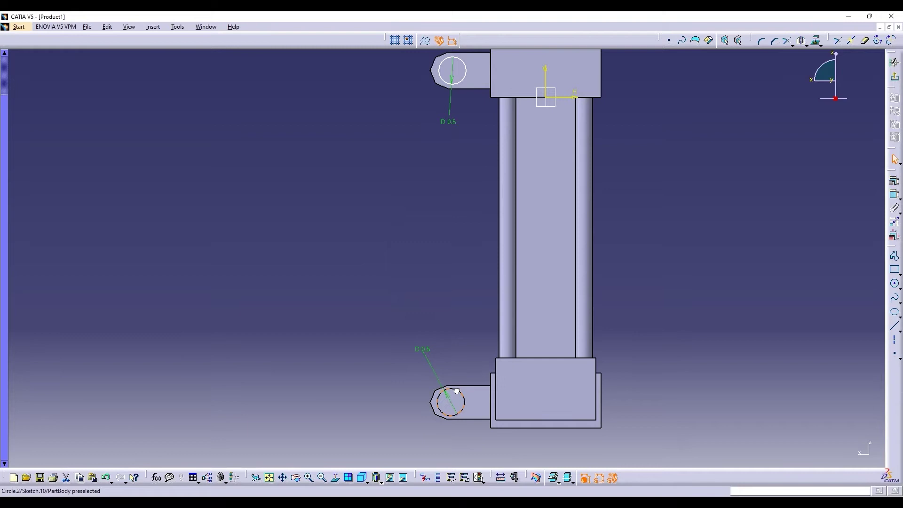
Step: Leave the sketch and pocket both circles 0.3 mm deep through the lugs
{"action": "left_click", "coordinate": [894, 77]}
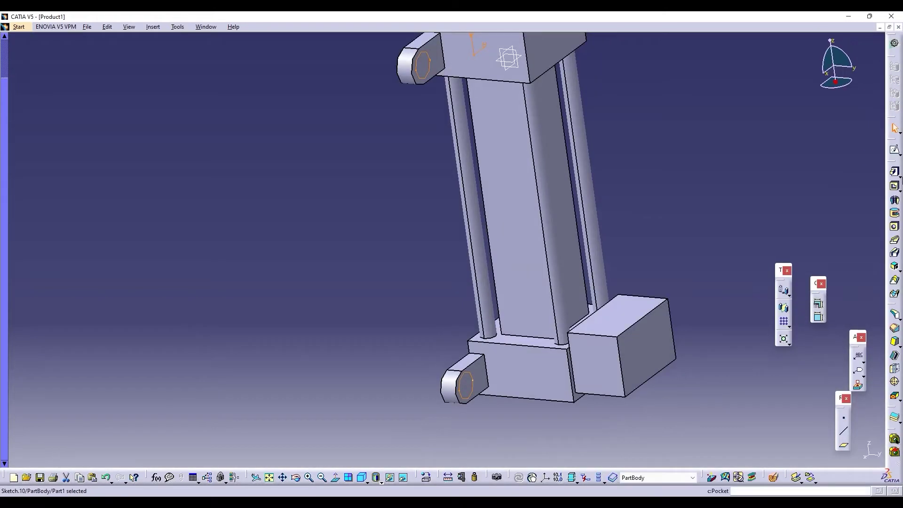
{"action": "left_click", "coordinate": [894, 187]}
{"action": "left_click", "coordinate": [858, 454]}
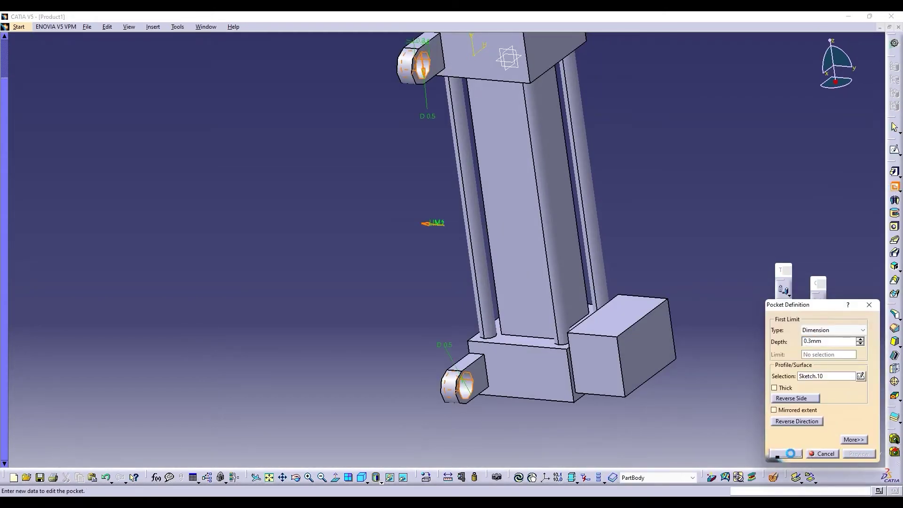
Step: On the side extension's face facing the lug side, sketch a central circle about 0.66 mm in diameter
{"action": "middle_click_drag", "start_coordinate": [564, 343], "coordinate": [623, 300]}
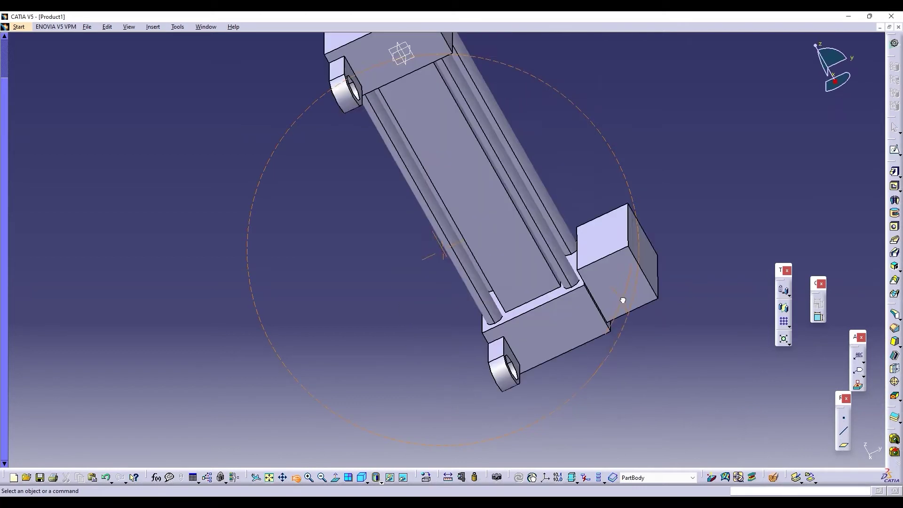
{"action": "left_click", "coordinate": [894, 150]}
{"action": "left_click", "coordinate": [621, 292]}
{"action": "left_click", "coordinate": [894, 284]}
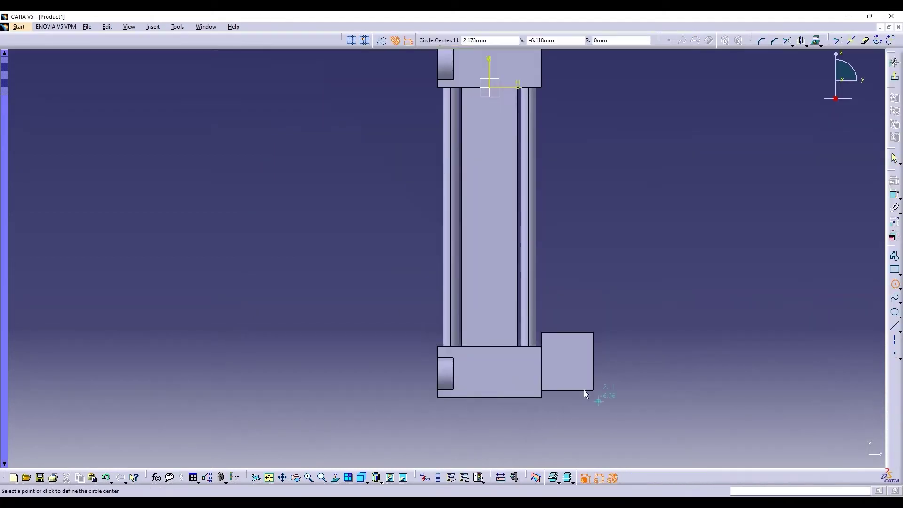
{"action": "left_click", "coordinate": [571, 365]}
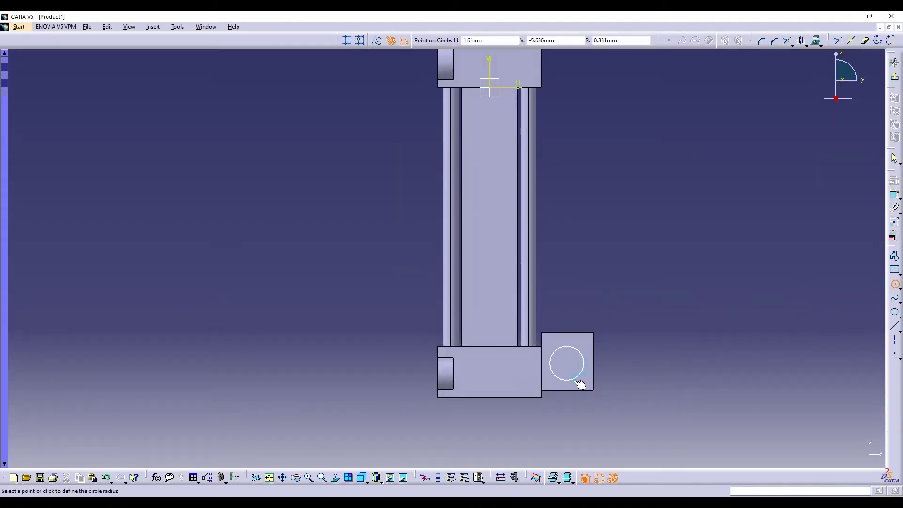
{"action": "left_click", "coordinate": [580, 383]}
Step: Leave the sketch and pocket the circle 4.3 mm deep through the side extension
{"action": "left_click", "coordinate": [894, 62]}
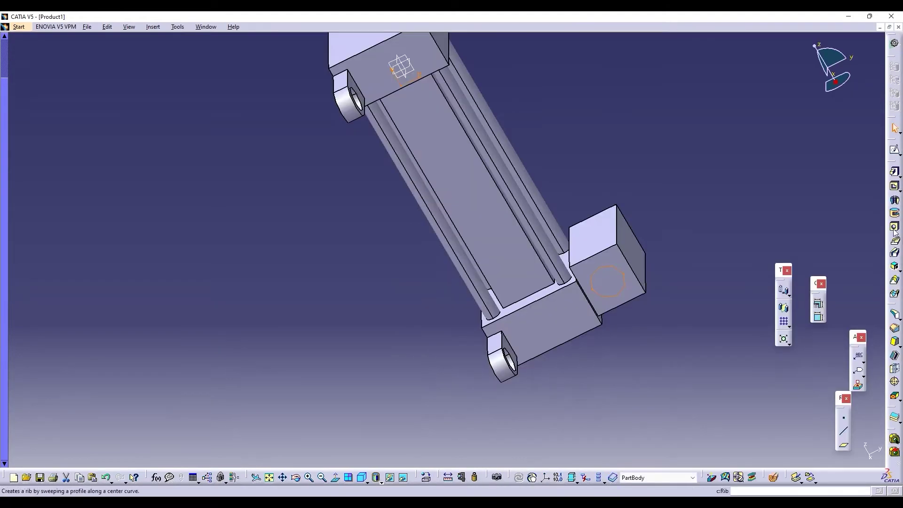
{"action": "left_click", "coordinate": [894, 186]}
{"action": "left_click", "coordinate": [863, 454]}
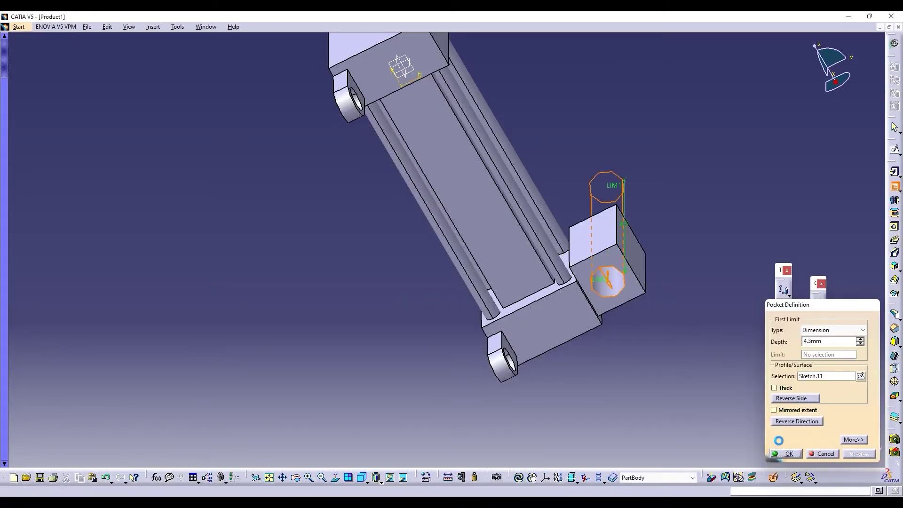
Step: Sketch a small circle near the centre of the side extension's upper face and leave the sketch
{"action": "middle_click_drag", "start_coordinate": [693, 335], "coordinate": [644, 416]}
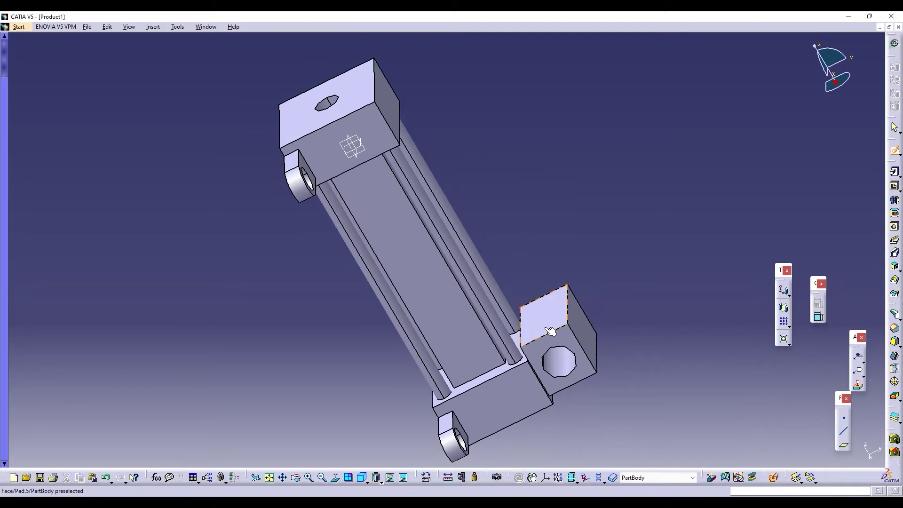
{"action": "left_click", "coordinate": [546, 328]}
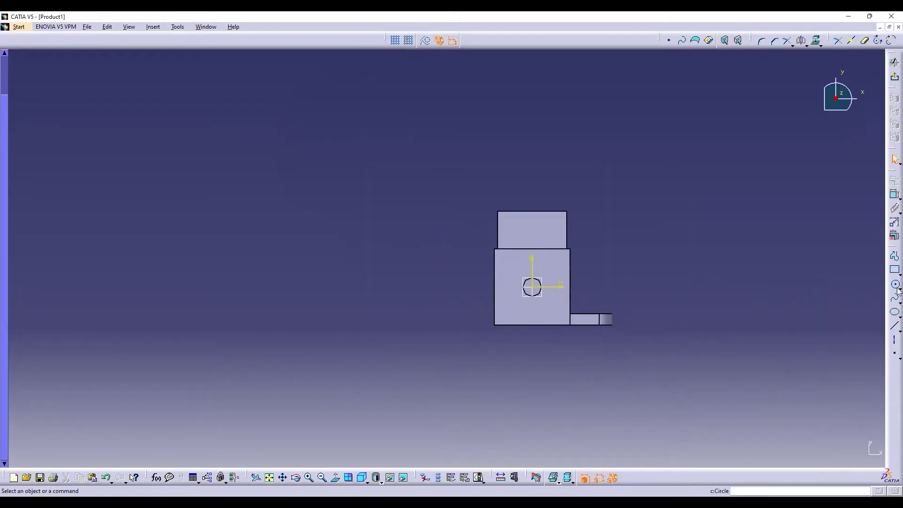
{"action": "left_click", "coordinate": [894, 284]}
{"action": "left_click", "coordinate": [540, 240]}
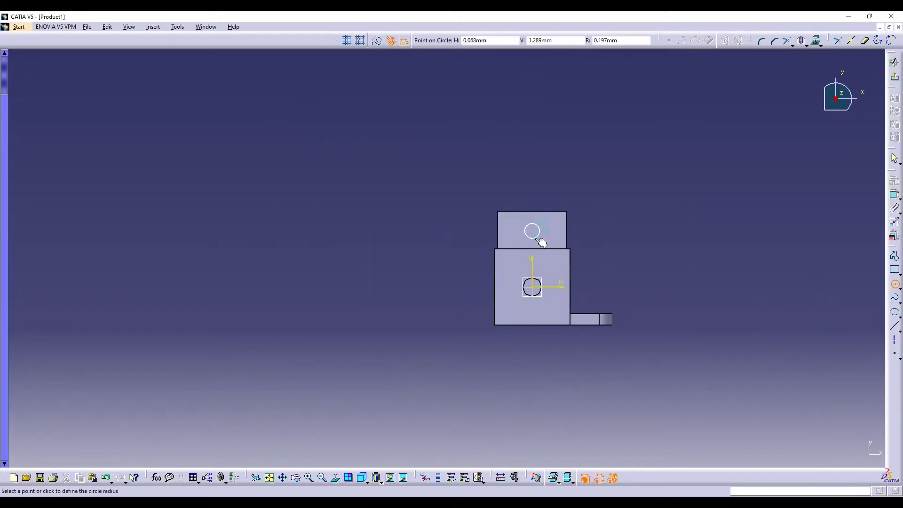
{"action": "left_click", "coordinate": [542, 243]}
{"action": "left_click", "coordinate": [895, 76]}
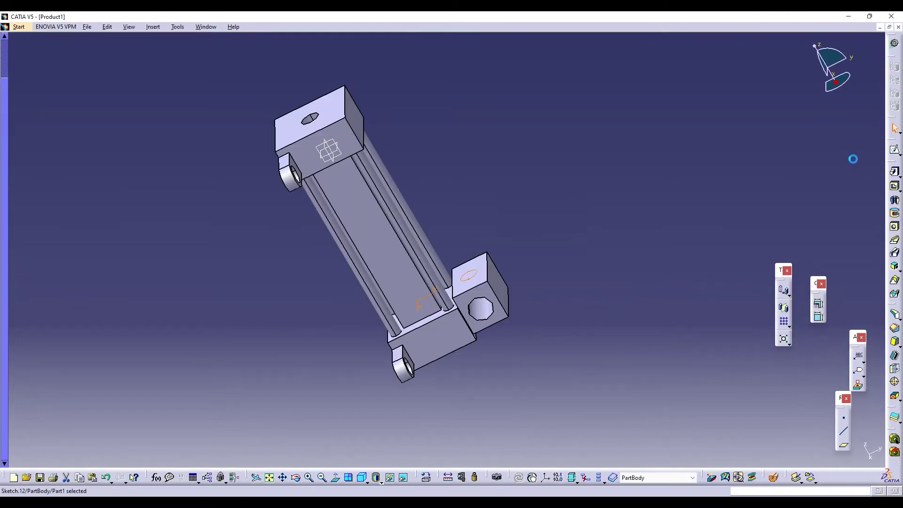
Step: Reopen the small circle's sketch, dimension its diameter and set it to 0.5 mm
{"action": "left_click", "coordinate": [893, 152]}
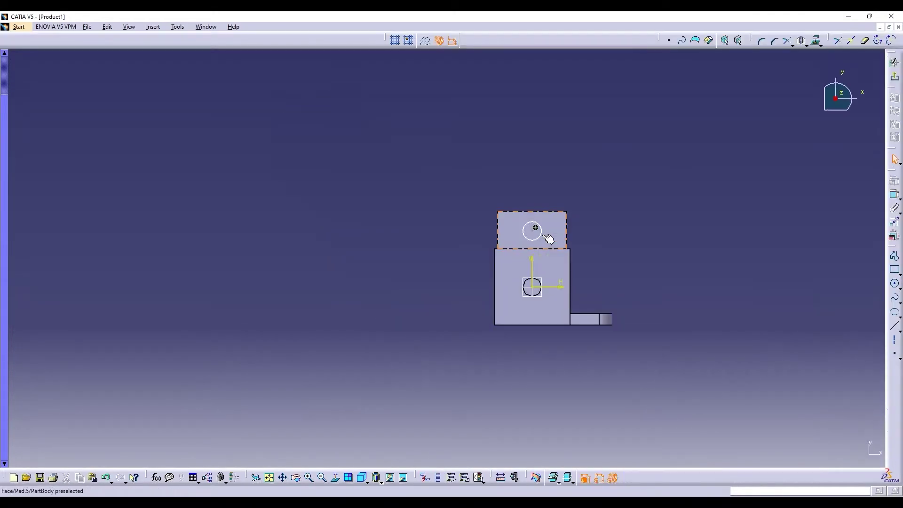
{"action": "left_click", "coordinate": [894, 194]}
{"action": "left_click", "coordinate": [541, 232]}
{"action": "left_click", "coordinate": [620, 221]}
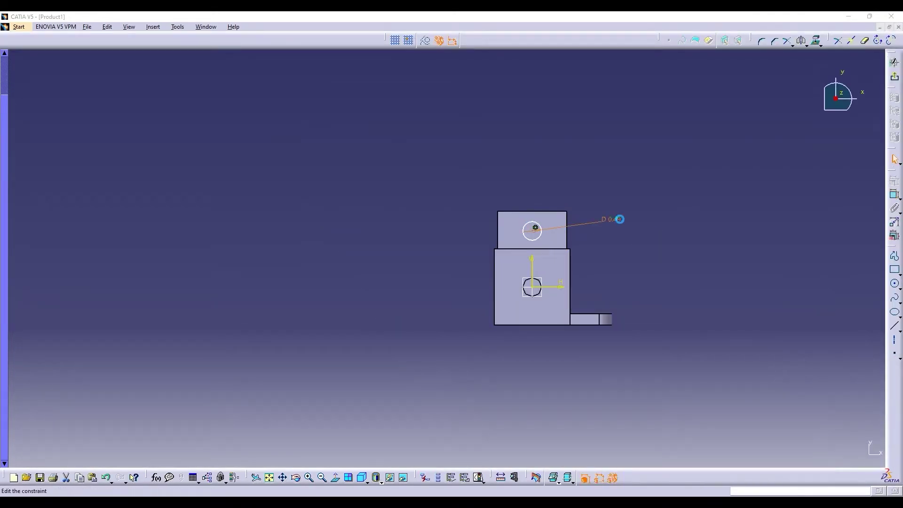
{"action": "double_click", "coordinate": [613, 219]}
{"action": "type", "text": "0.5"}
{"action": "key", "text": "Return"}
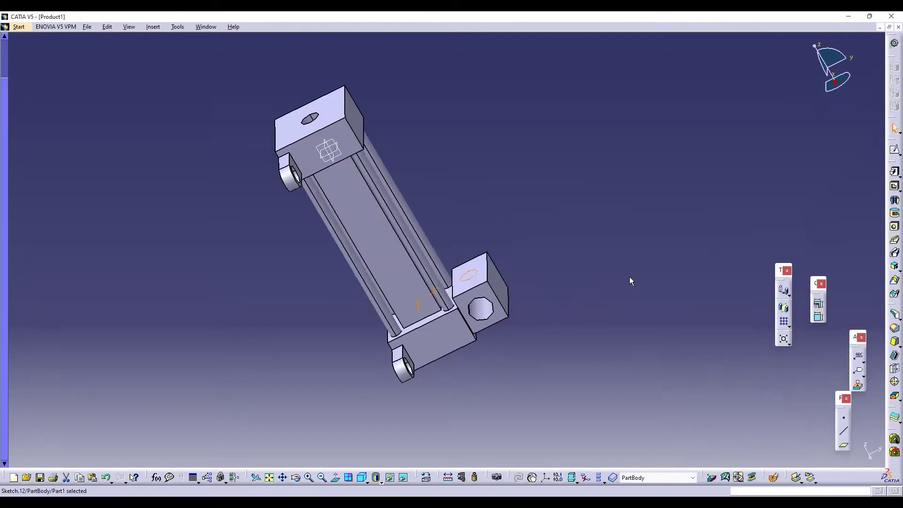
Step: Pad the small circle on the side extension's upper face 5.3 mm towards the opposite block
{"action": "left_click", "coordinate": [895, 172]}
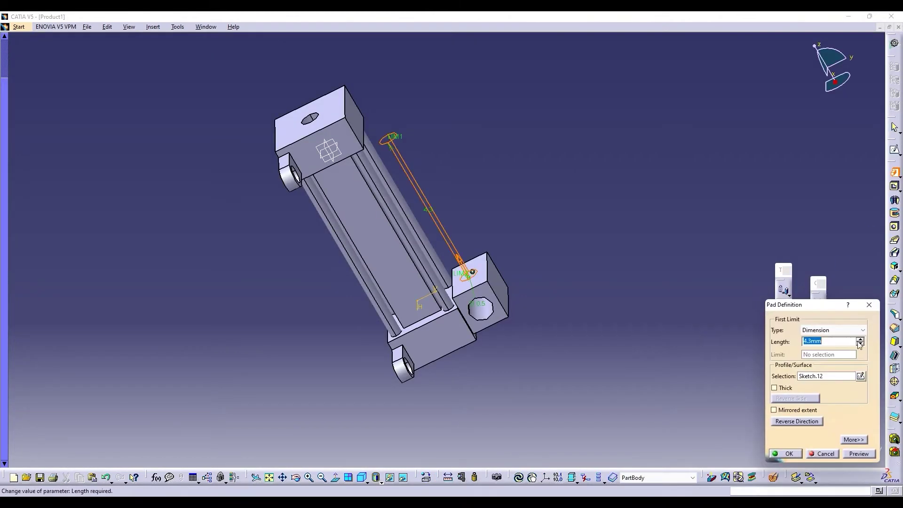
{"action": "left_click", "coordinate": [860, 339]}
{"action": "left_click", "coordinate": [784, 453]}
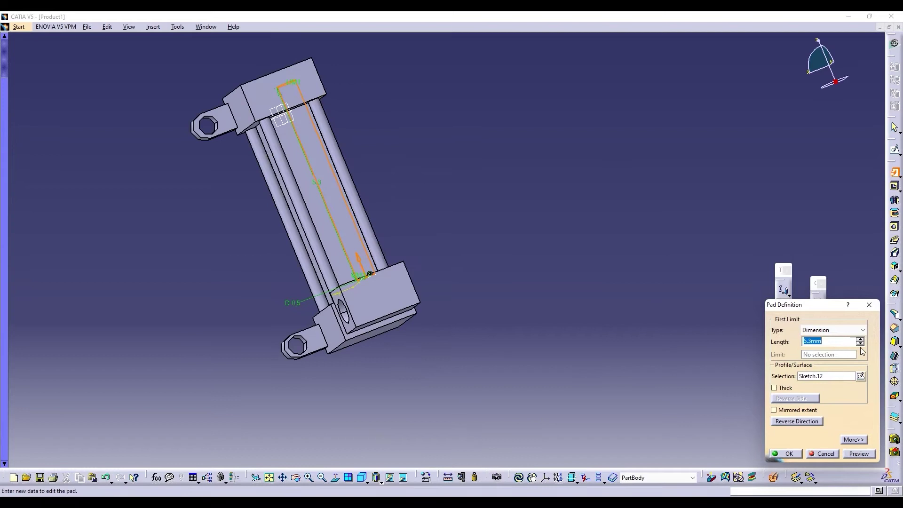
{"action": "left_click", "coordinate": [860, 344]}
{"action": "left_click", "coordinate": [860, 339]}
{"action": "left_click", "coordinate": [853, 452]}
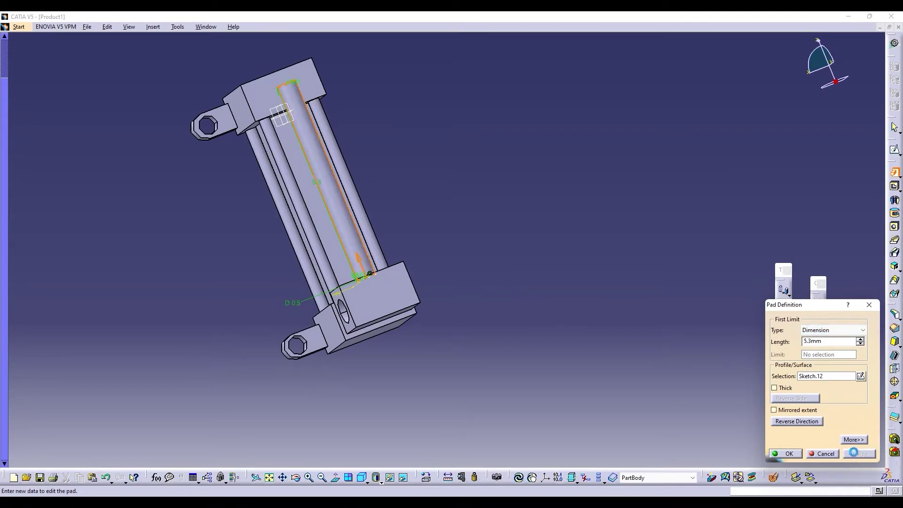
{"action": "left_click", "coordinate": [786, 454]}
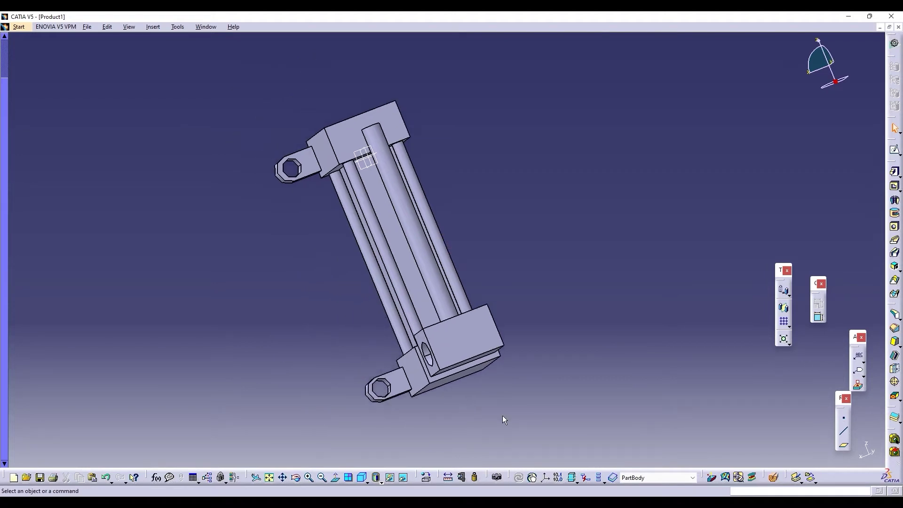
Step: Save the part on the Desktop as a1, accepting the update of its links in the session
{"action": "left_click", "coordinate": [296, 477]}
{"action": "left_click_drag", "start_coordinate": [414, 404], "coordinate": [456, 288]}
{"action": "middle_click_drag", "start_coordinate": [456, 289], "coordinate": [460, 357]}
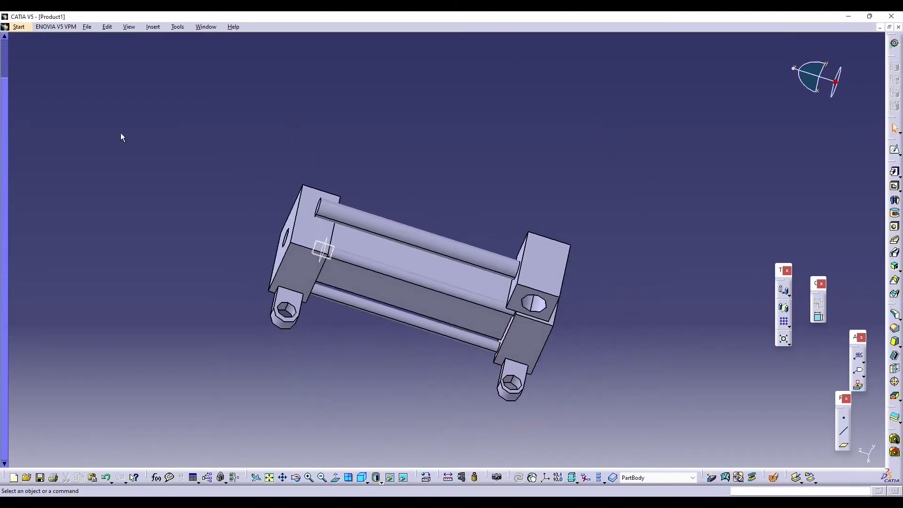
{"action": "left_click", "coordinate": [86, 27]}
{"action": "left_click", "coordinate": [112, 86]}
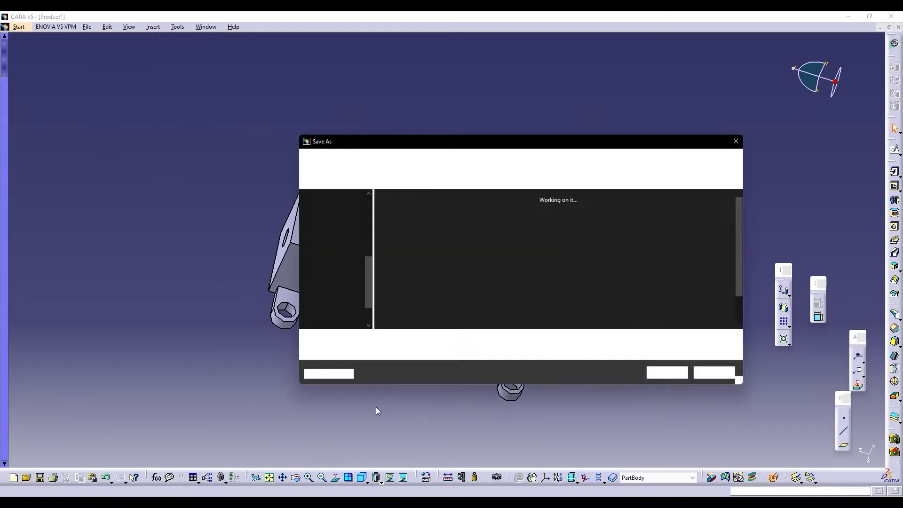
{"action": "left_click", "coordinate": [667, 372]}
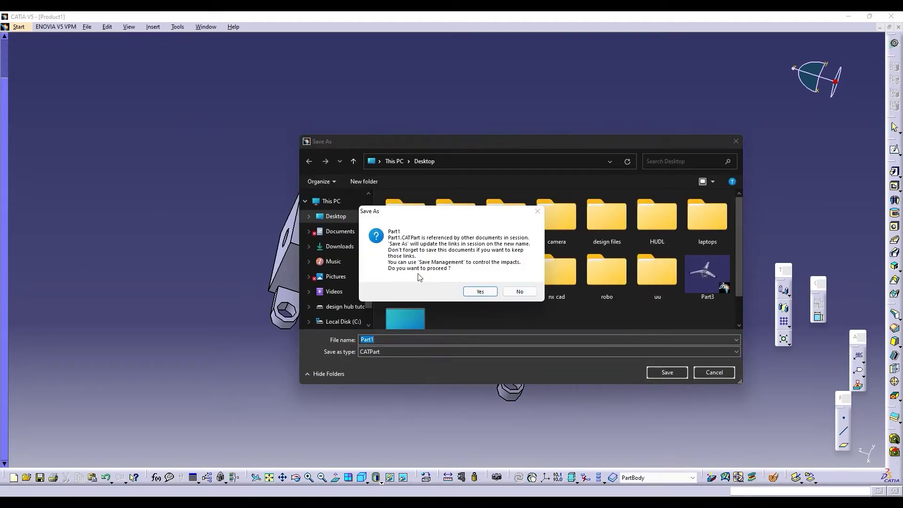
{"action": "left_click", "coordinate": [520, 293]}
{"action": "type", "text": "a"}
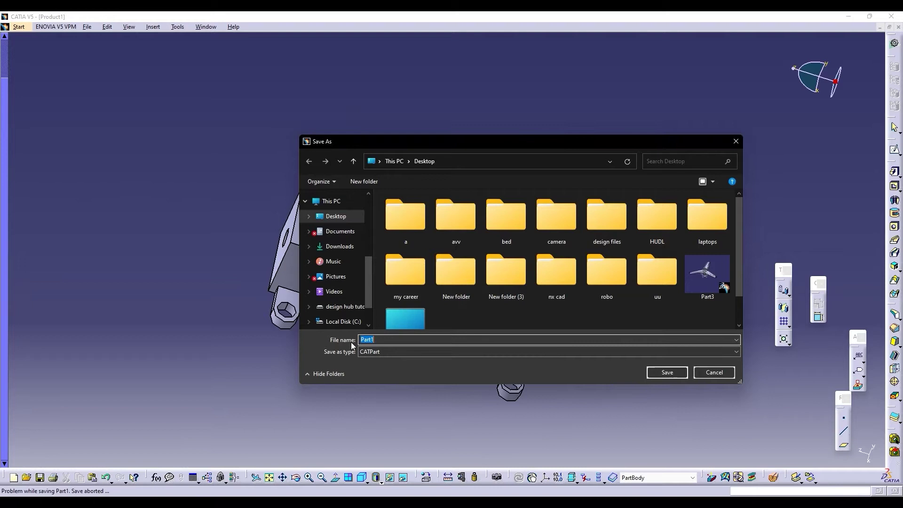
{"action": "type", "text": "1"}
{"action": "left_click", "coordinate": [667, 372]}
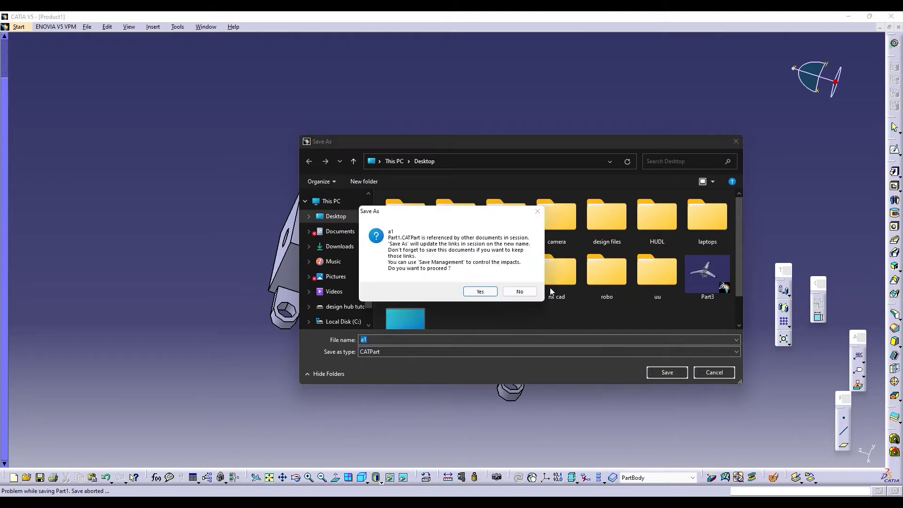
{"action": "left_click", "coordinate": [480, 291]}
Step: Create a new Part Design part named Part2 with hybrid design enabled
{"action": "left_click", "coordinate": [19, 27]}
{"action": "mouse_move", "coordinate": [41, 52]}
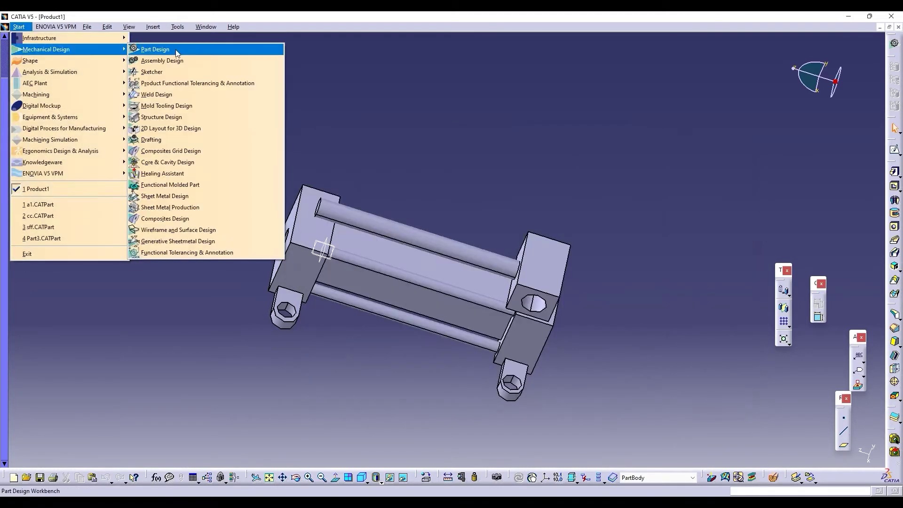
{"action": "left_click", "coordinate": [151, 50]}
{"action": "left_click", "coordinate": [828, 453]}
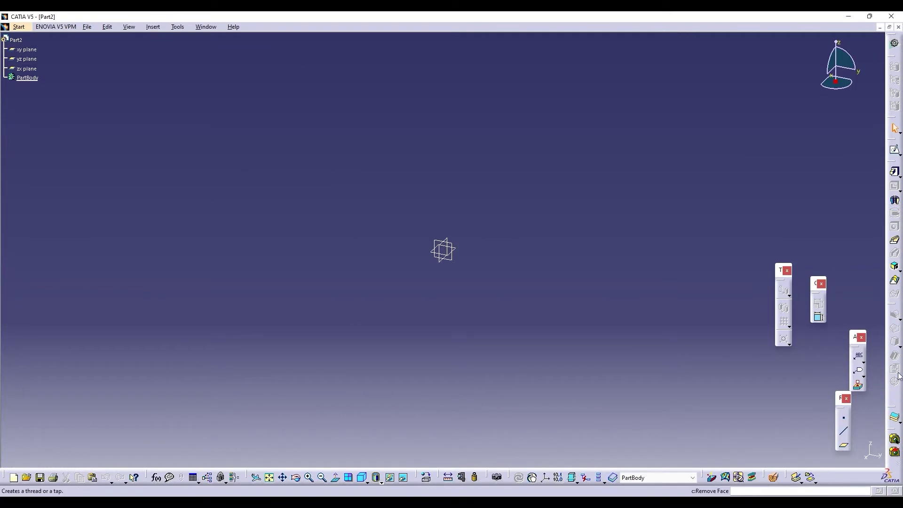
Step: Return to the Product1 window, expand the part's feature tree and examine the first pocket's definition
{"action": "left_click", "coordinate": [206, 26]}
{"action": "left_click", "coordinate": [218, 87]}
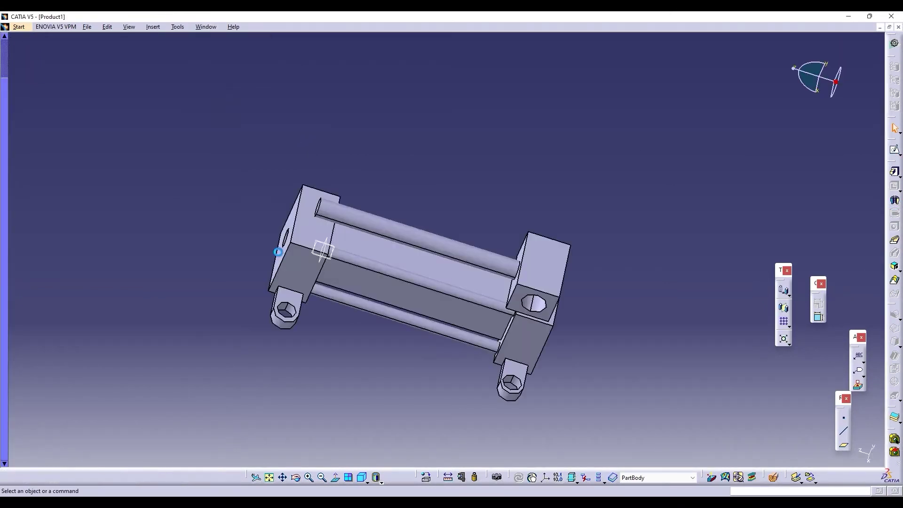
{"action": "left_click", "coordinate": [11, 145]}
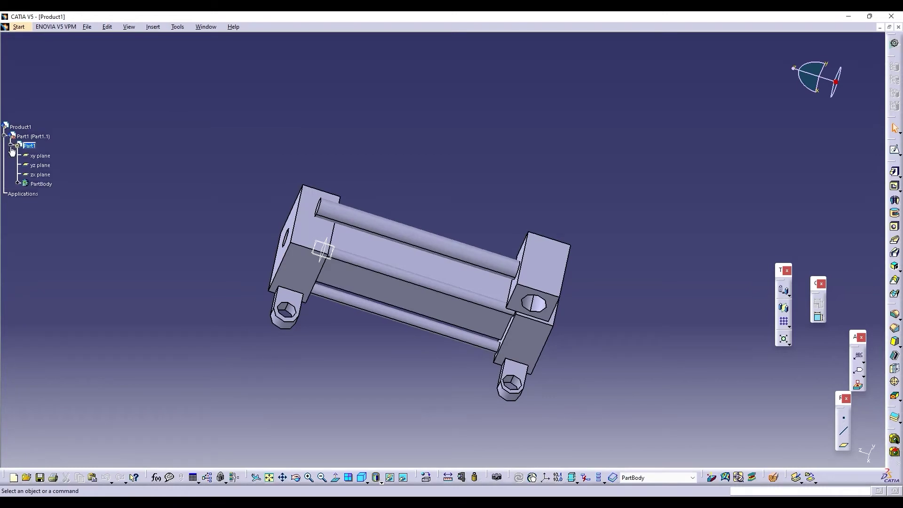
{"action": "left_click", "coordinate": [17, 184]}
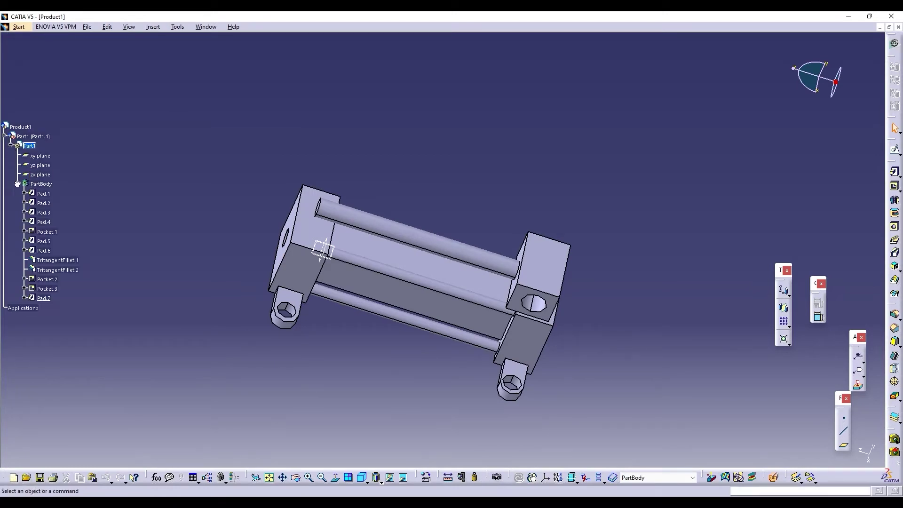
{"action": "double_click", "coordinate": [48, 231]}
{"action": "left_click", "coordinate": [871, 308]}
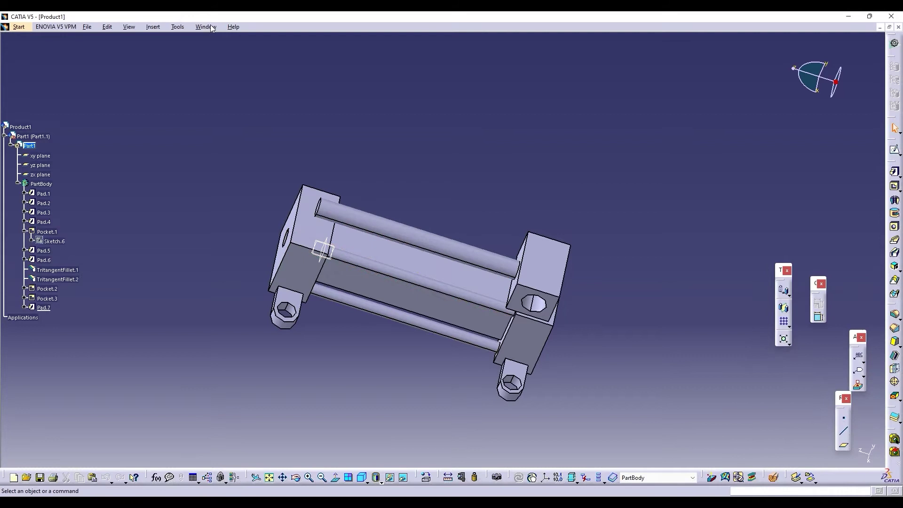
Step: Switch back to Part2 and sketch a circle about 39.6 mm in diameter at the origin on the xy plane
{"action": "left_click", "coordinate": [211, 27]}
{"action": "left_click", "coordinate": [233, 96]}
{"action": "left_click", "coordinate": [893, 149]}
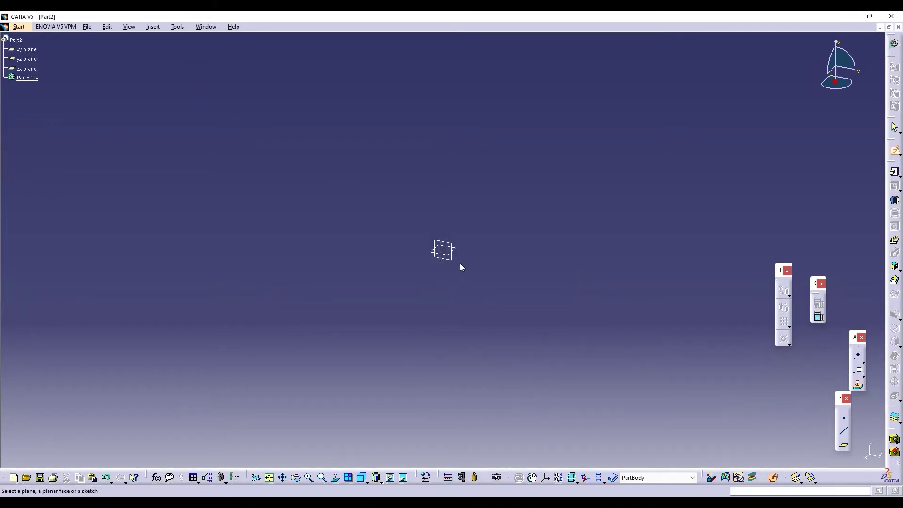
{"action": "left_click", "coordinate": [453, 250]}
{"action": "left_click", "coordinate": [894, 283]}
{"action": "left_click", "coordinate": [443, 258]}
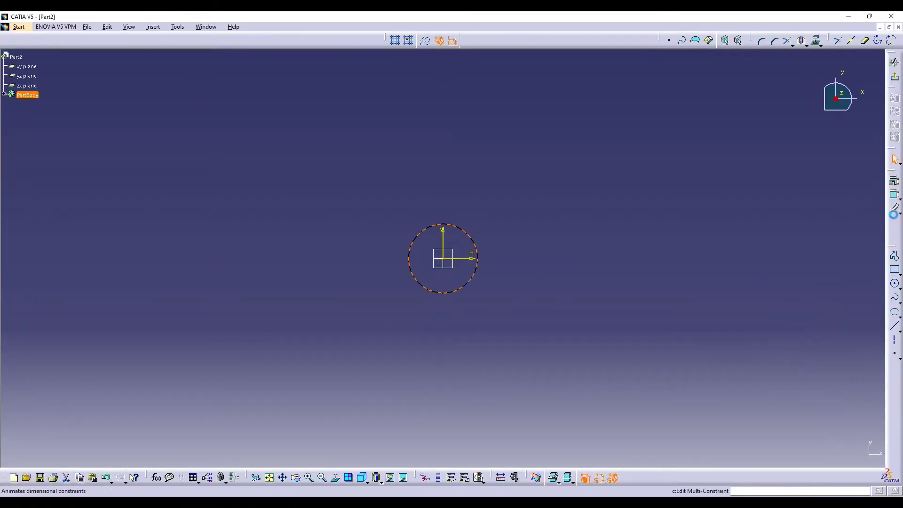
{"action": "left_click", "coordinate": [477, 257]}
Step: Dimension the circle's diameter, set it to 0.5 mm and leave the sketch
{"action": "left_click", "coordinate": [894, 194]}
{"action": "double_click", "coordinate": [548, 224]}
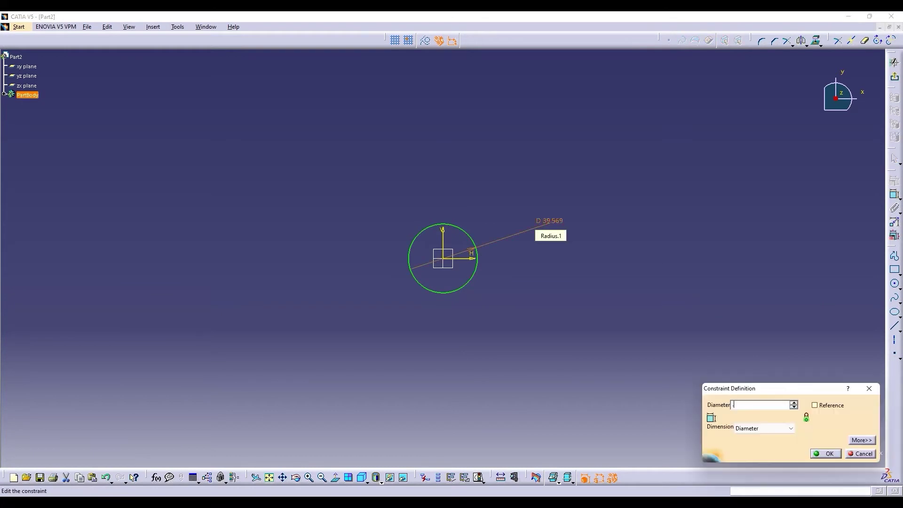
{"action": "type", "text": ".5"}
{"action": "key", "text": "Return"}
{"action": "left_click", "coordinate": [894, 61]}
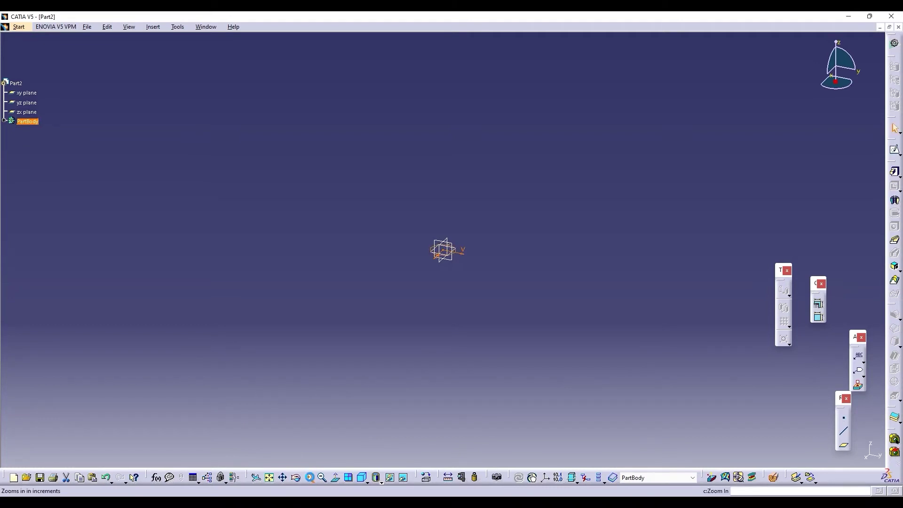
Step: Pad the circle sketch 6 mm into a long thin rod
{"action": "left_click", "coordinate": [894, 172]}
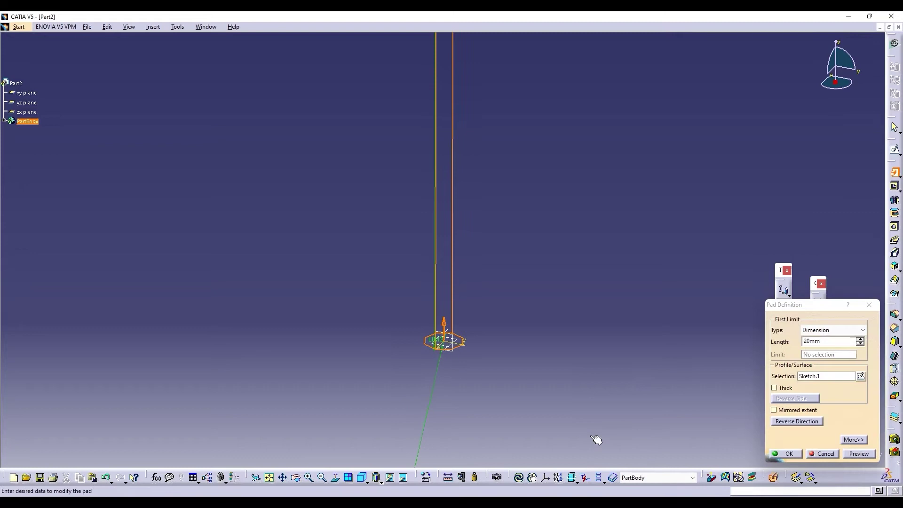
{"action": "double_click", "coordinate": [823, 341]}
{"action": "type", "text": "6"}
{"action": "left_click", "coordinate": [858, 454]}
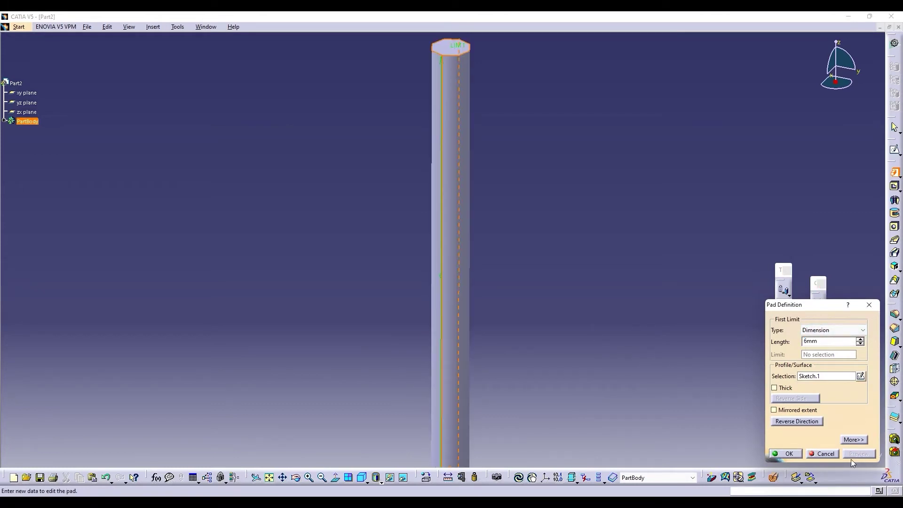
{"action": "left_click", "coordinate": [786, 454]}
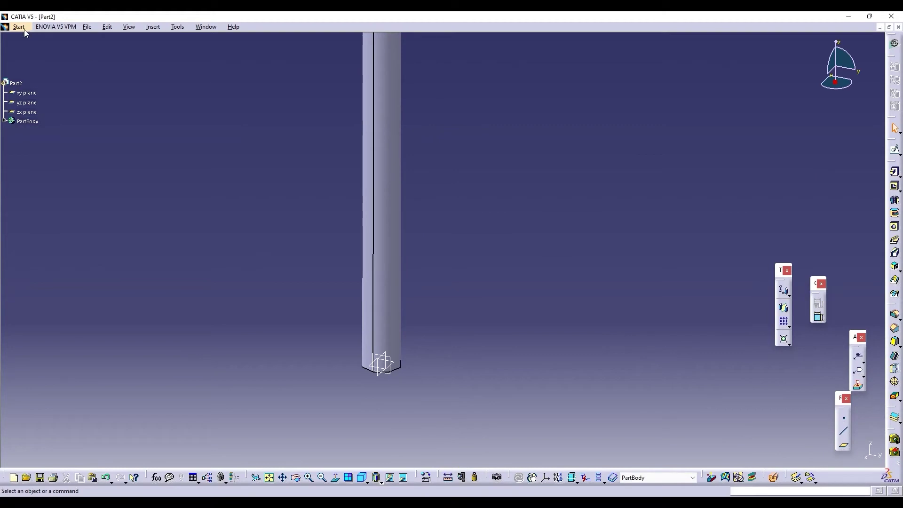
Step: Save the rod part on the Desktop as a2
{"action": "left_click", "coordinate": [87, 26]}
{"action": "left_click", "coordinate": [123, 87]}
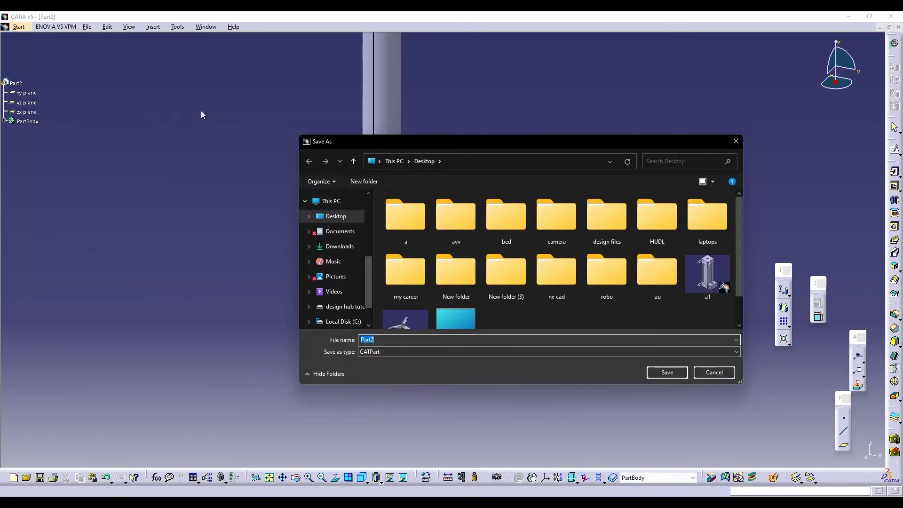
{"action": "left_click", "coordinate": [662, 374]}
Step: Create a new Part Design part named Part3 with hybrid design enabled
{"action": "left_click", "coordinate": [19, 27]}
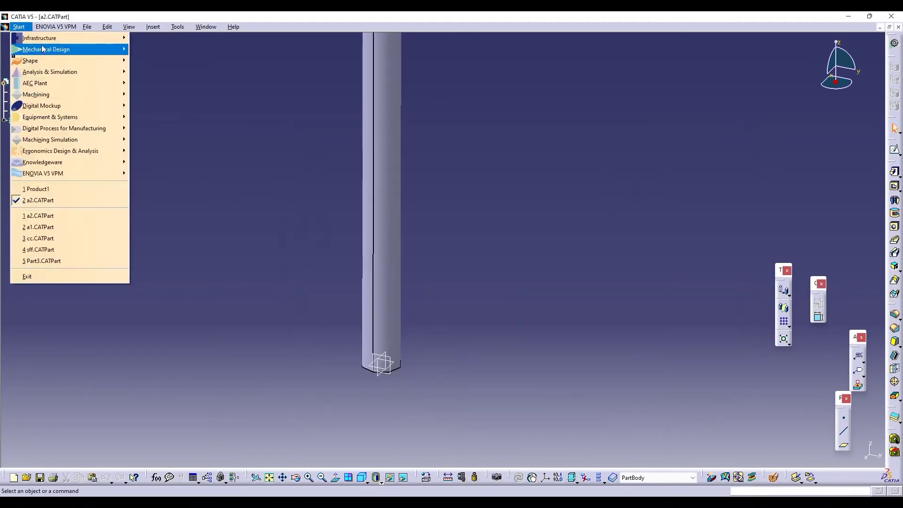
{"action": "mouse_move", "coordinate": [42, 45]}
{"action": "left_click", "coordinate": [160, 49]}
{"action": "left_click", "coordinate": [824, 454]}
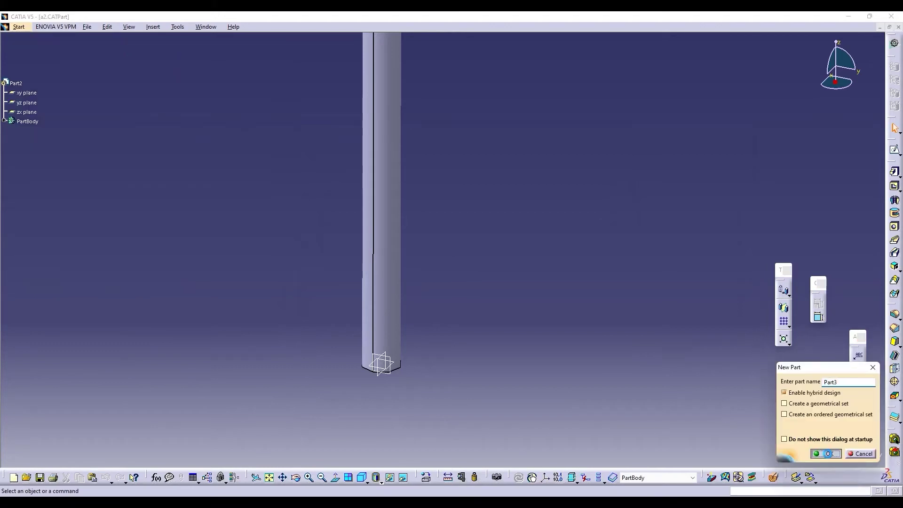
Step: On the xy plane, sketch a circle about 40.1 mm in diameter centred on the origin
{"action": "left_click", "coordinate": [894, 150]}
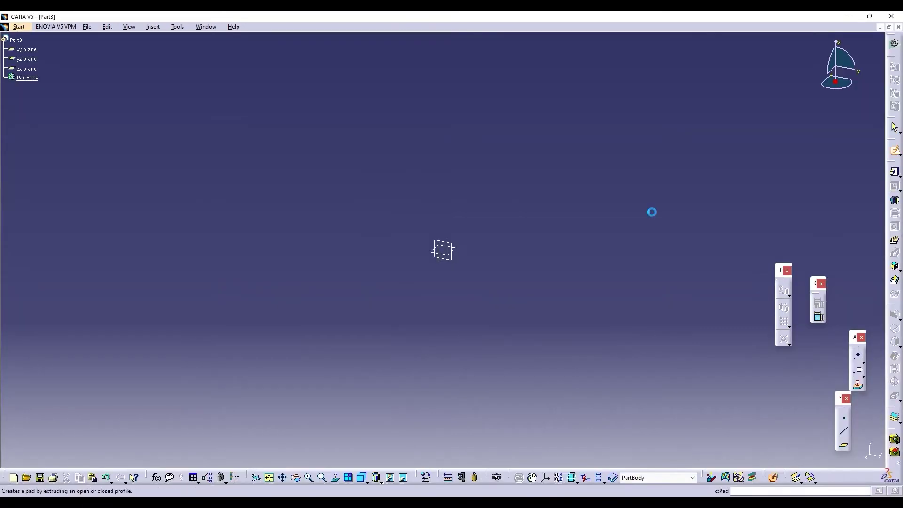
{"action": "left_click", "coordinate": [460, 253]}
{"action": "left_click", "coordinate": [895, 284]}
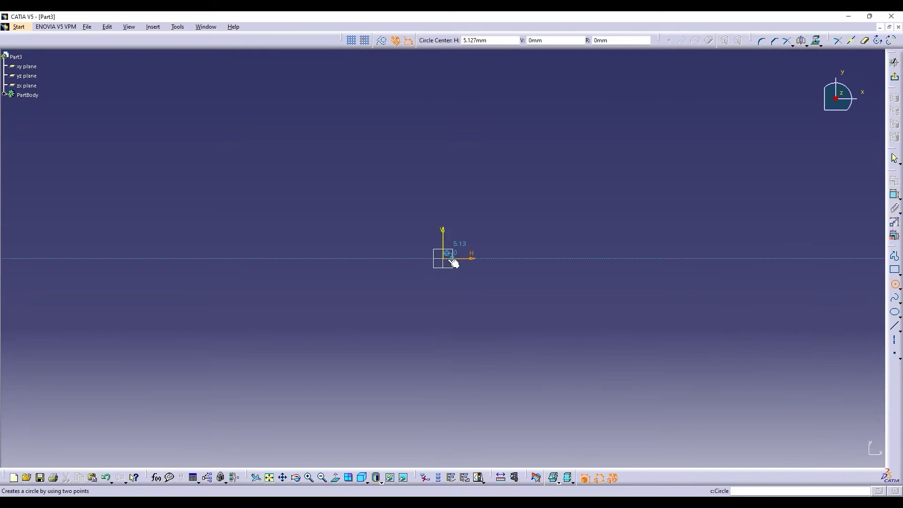
{"action": "left_click", "coordinate": [441, 258]}
{"action": "key", "text": "Escape"}
{"action": "left_click", "coordinate": [894, 284]}
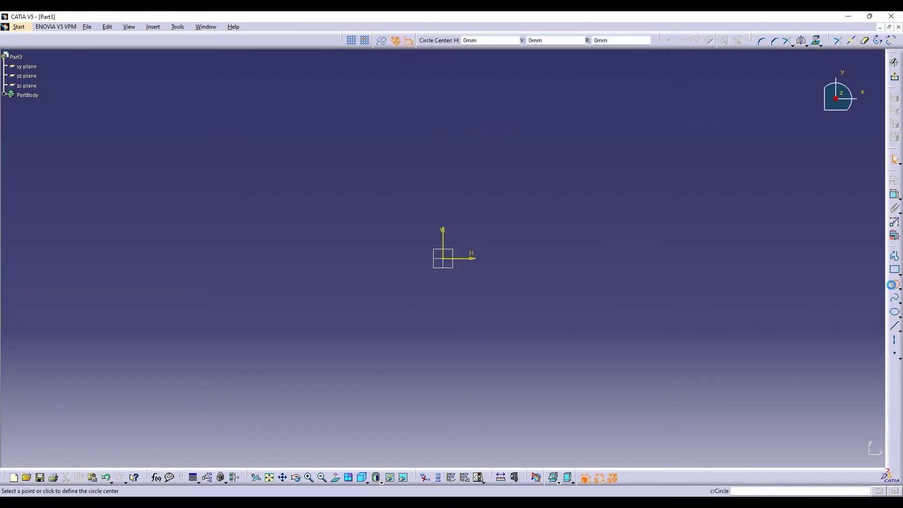
{"action": "left_click", "coordinate": [442, 258]}
{"action": "left_click", "coordinate": [478, 258]}
Step: Dimension the circle's diameter and set it to 0.6 mm
{"action": "left_click", "coordinate": [894, 194]}
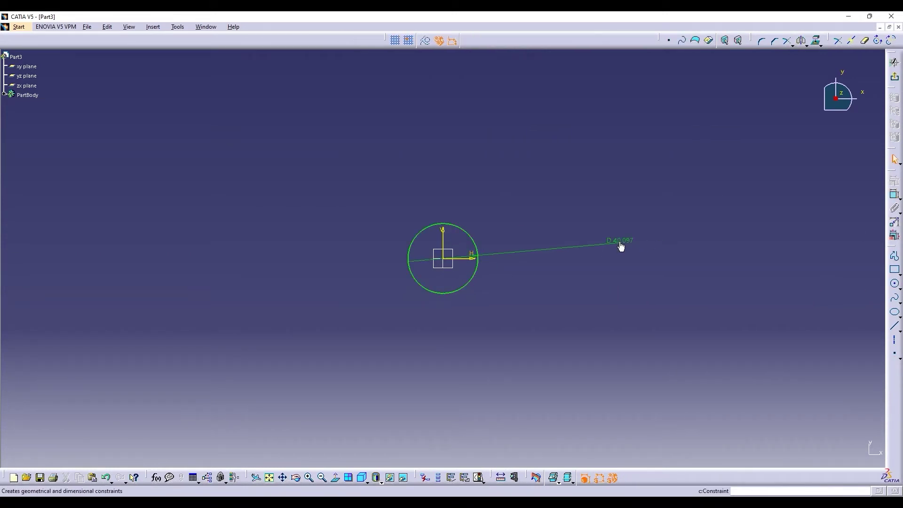
{"action": "left_click", "coordinate": [621, 243]}
{"action": "double_click", "coordinate": [621, 240]}
{"action": "type", "text": ".6"}
{"action": "key", "text": "Return"}
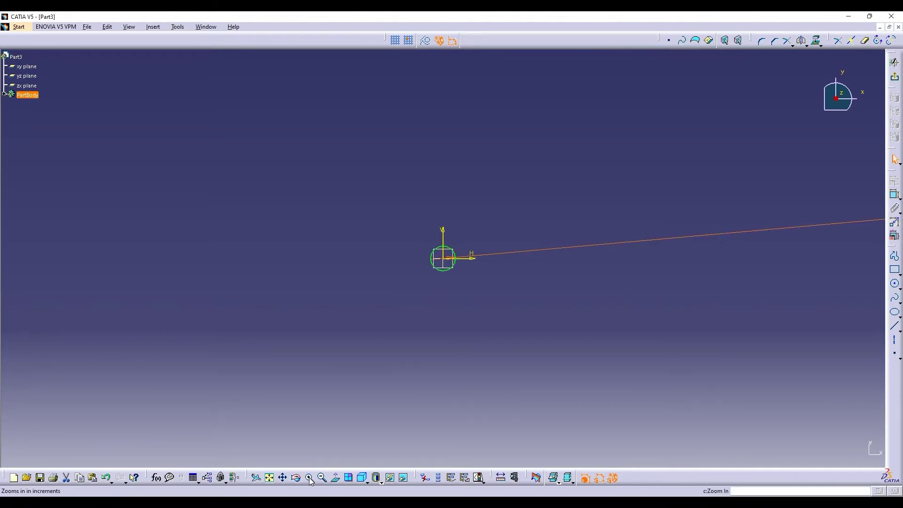
Step: Draw a hexagon centred on the origin around the circle, with two of its sides horizontal
{"action": "left_click", "coordinate": [310, 478]}
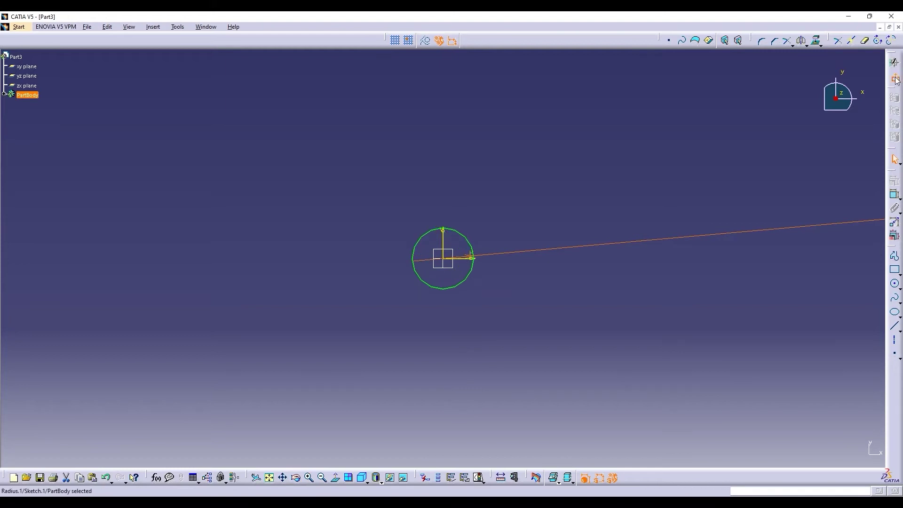
{"action": "left_click", "coordinate": [309, 477]}
{"action": "left_click", "coordinate": [308, 477]}
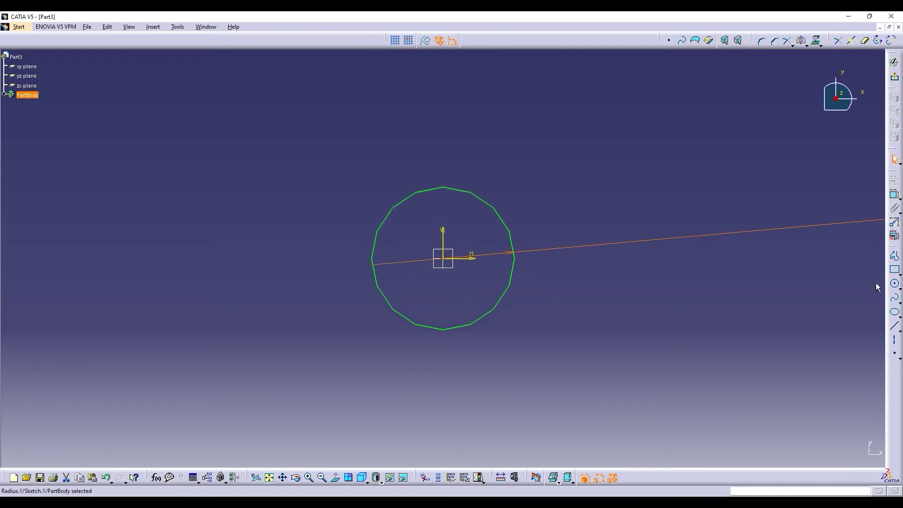
{"action": "left_click", "coordinate": [898, 275]}
{"action": "left_click", "coordinate": [899, 288]}
{"action": "left_click", "coordinate": [899, 273]}
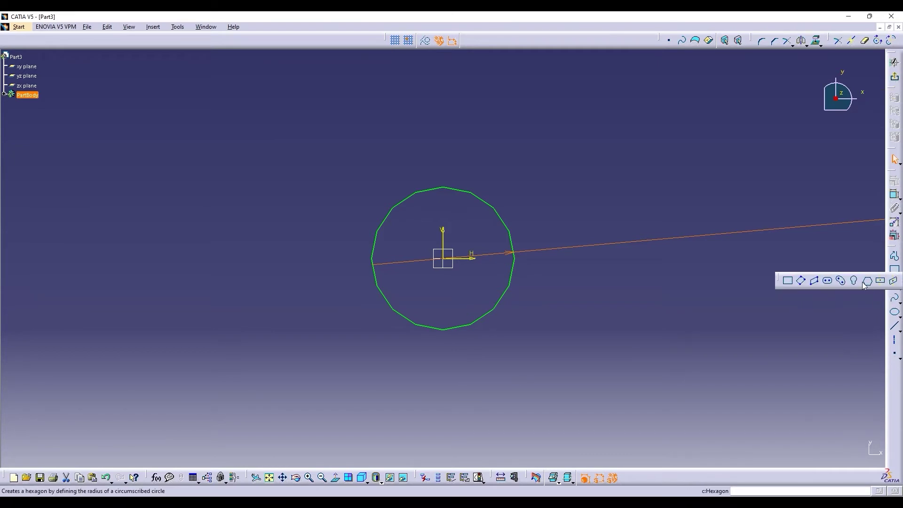
{"action": "left_click", "coordinate": [867, 280]}
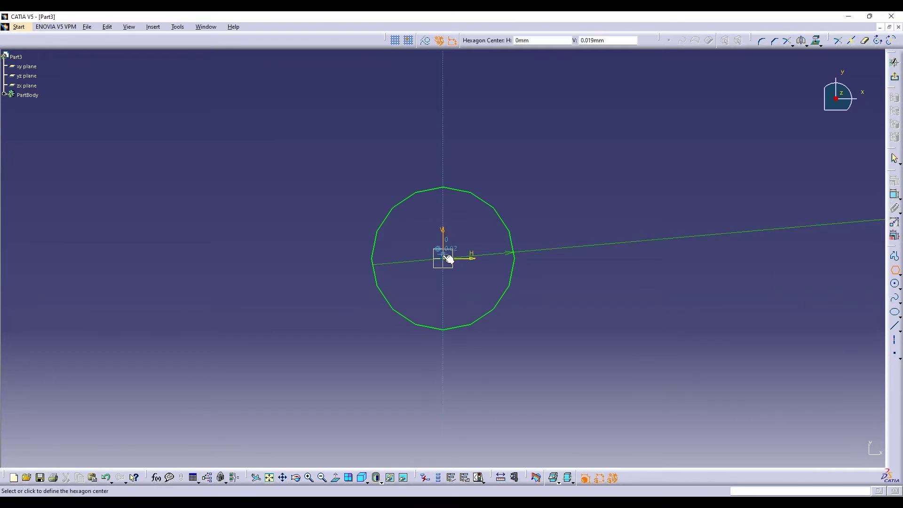
{"action": "left_click", "coordinate": [444, 174]}
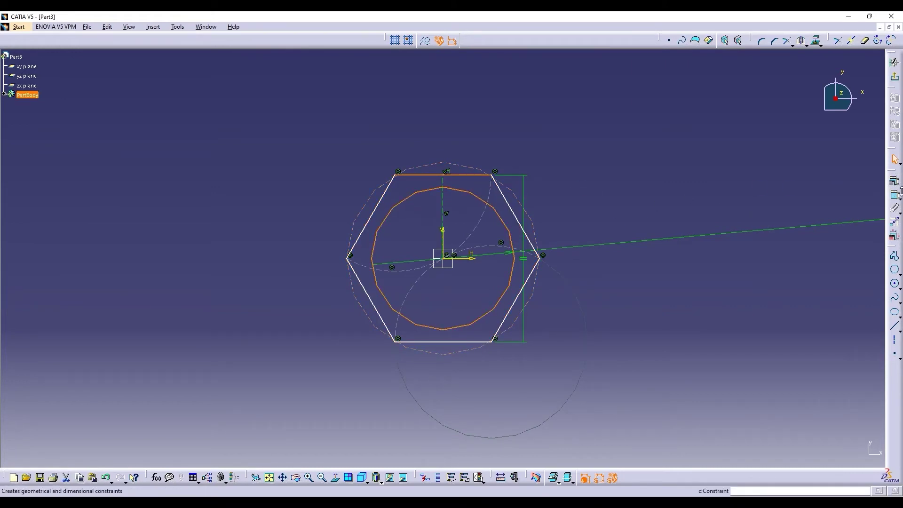
Step: Constrain the hexagon's upper side tangent to the circle and its lower side horizontal
{"action": "left_click", "coordinate": [895, 181]}
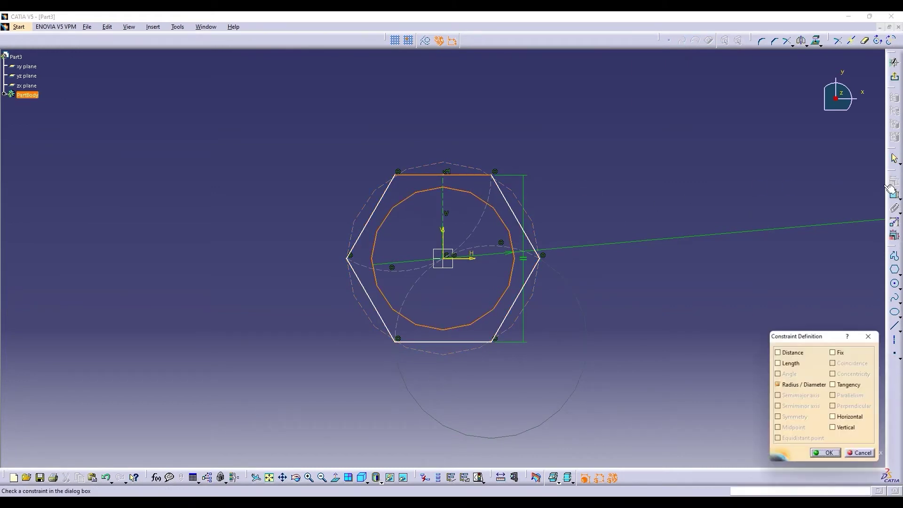
{"action": "left_click", "coordinate": [833, 385]}
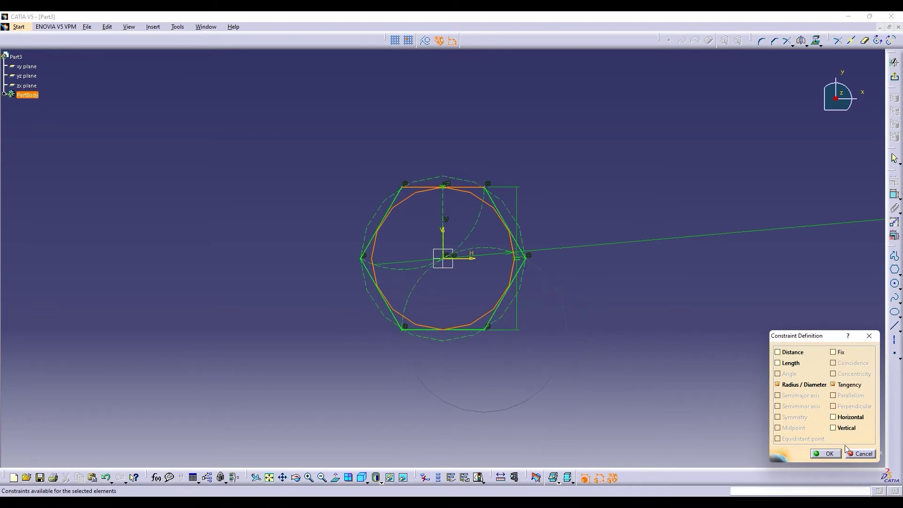
{"action": "left_click", "coordinate": [826, 452]}
{"action": "left_click", "coordinate": [468, 329]}
{"action": "left_click", "coordinate": [894, 180]}
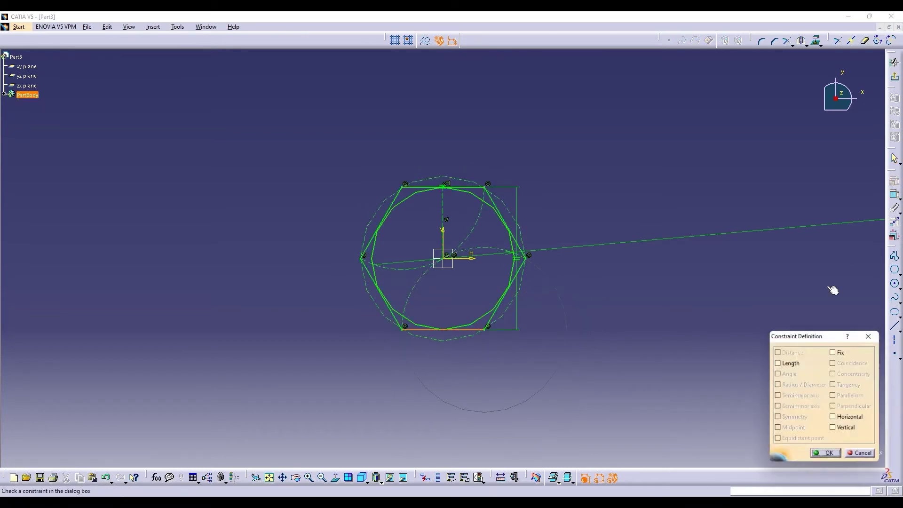
{"action": "left_click", "coordinate": [833, 417]}
{"action": "left_click", "coordinate": [825, 454]}
Step: Delete the circle inside the hexagon and exit the sketch
{"action": "left_click", "coordinate": [488, 312]}
{"action": "key", "text": "Delete"}
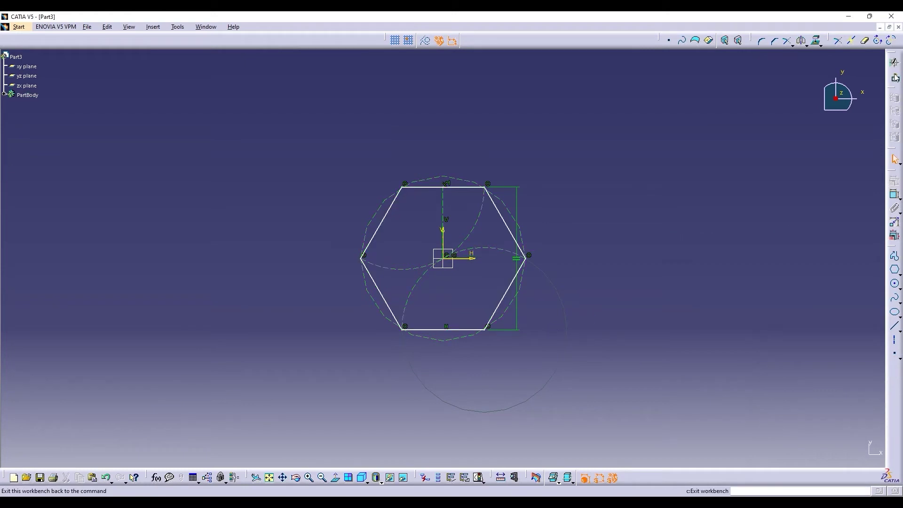
{"action": "left_click", "coordinate": [894, 63]}
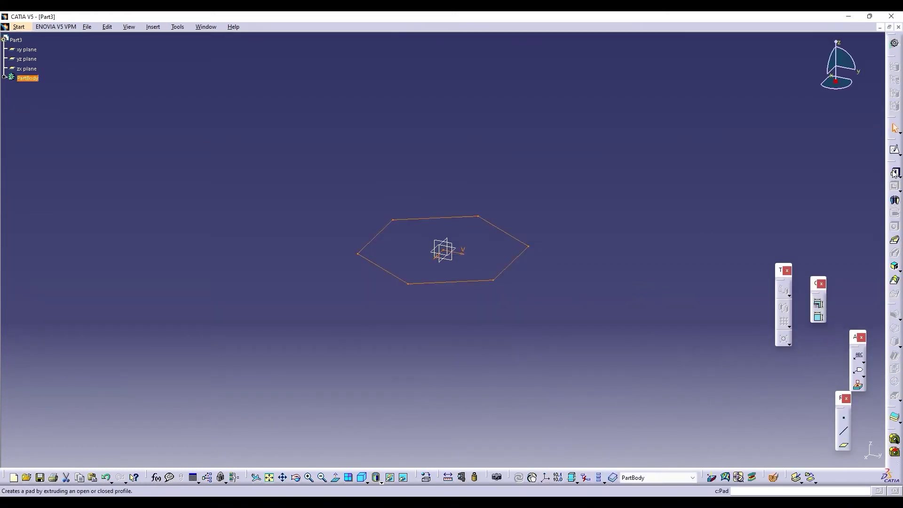
Step: Extrude the hexagon sketch with a Pad 0.5 mm long
{"action": "left_click", "coordinate": [895, 174]}
{"action": "type", "text": "1"}
{"action": "left_click", "coordinate": [857, 453]}
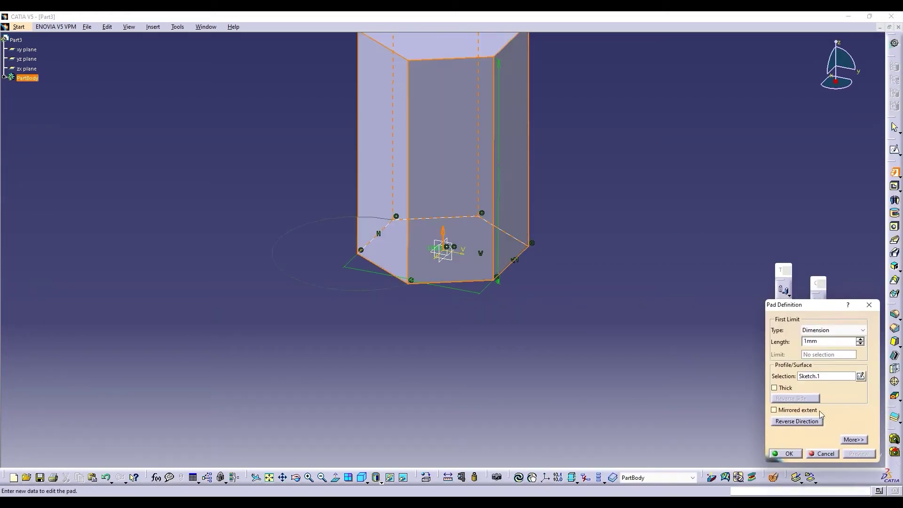
{"action": "left_click_drag", "start_coordinate": [823, 342], "coordinate": [755, 339]}
{"action": "type", "text": ".5"}
{"action": "left_click", "coordinate": [790, 453]}
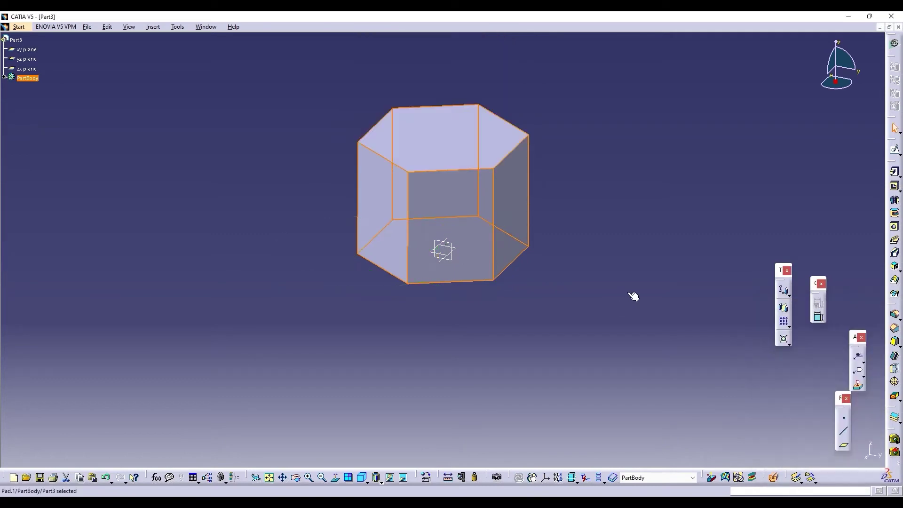
Step: Edit the hexagonal pad and set its length to 0.3 mm
{"action": "left_click", "coordinate": [4, 78]}
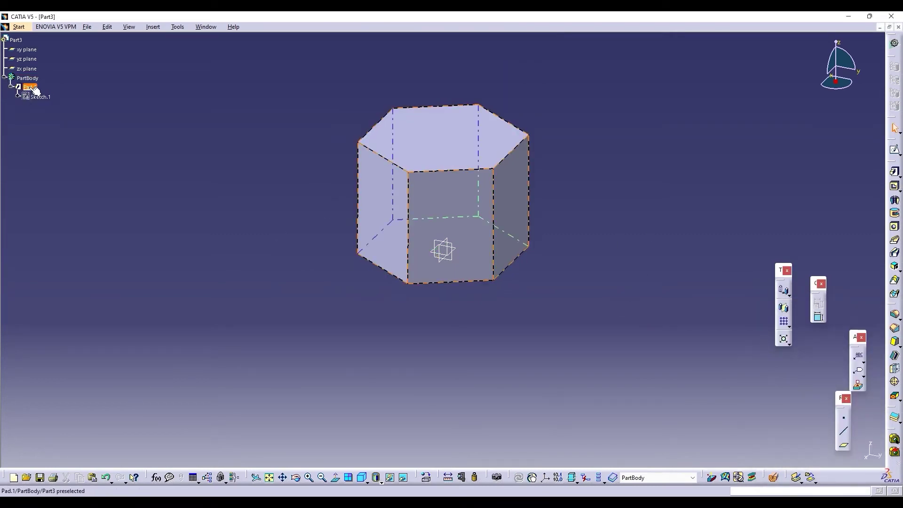
{"action": "double_click", "coordinate": [29, 87]}
{"action": "left_click", "coordinate": [866, 456]}
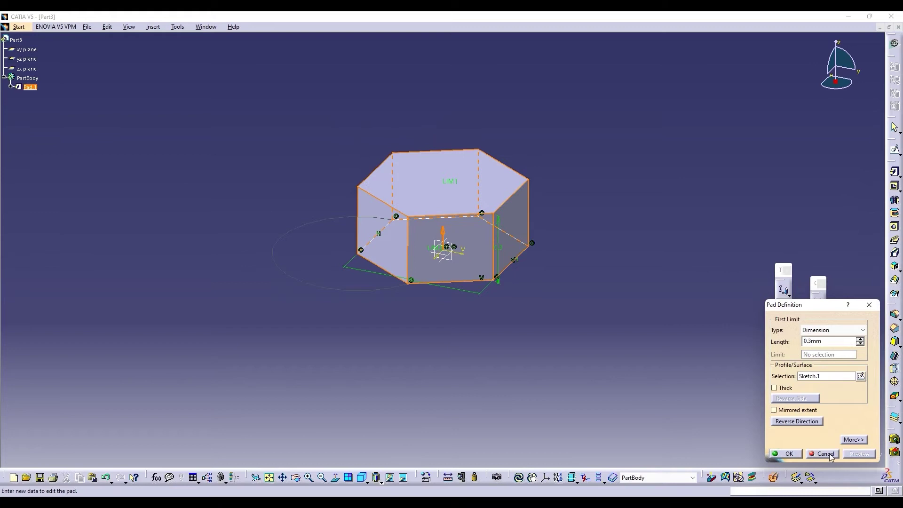
{"action": "left_click", "coordinate": [796, 453]}
{"action": "left_click", "coordinate": [445, 271]}
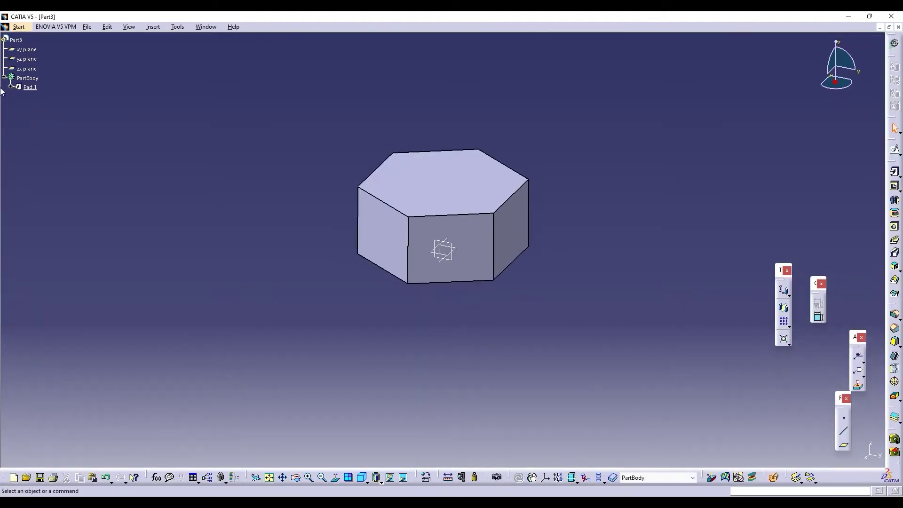
Step: Edit the hexagonal pad to extend symmetrically about the xy plane, 0.15 mm to each side
{"action": "double_click", "coordinate": [29, 87]}
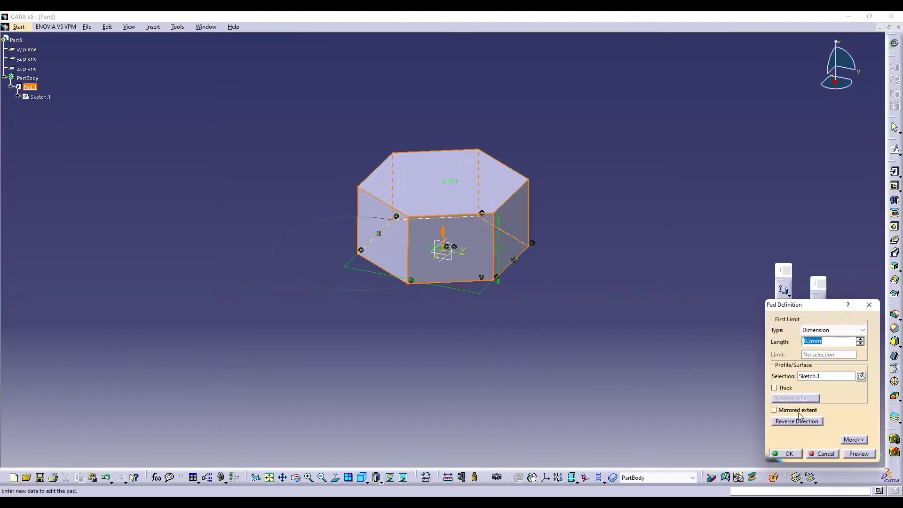
{"action": "left_click", "coordinate": [853, 453]}
{"action": "left_click", "coordinate": [797, 454]}
Step: Start a sketch on the zx plane and project the upper edge of the hexagonal pad's outer face on the positive H side
{"action": "left_click", "coordinate": [894, 148]}
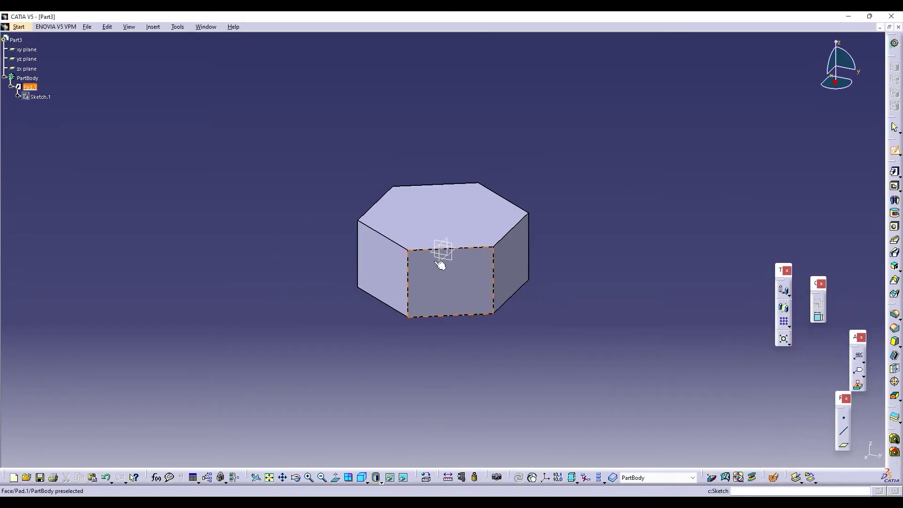
{"action": "left_click", "coordinate": [442, 262]}
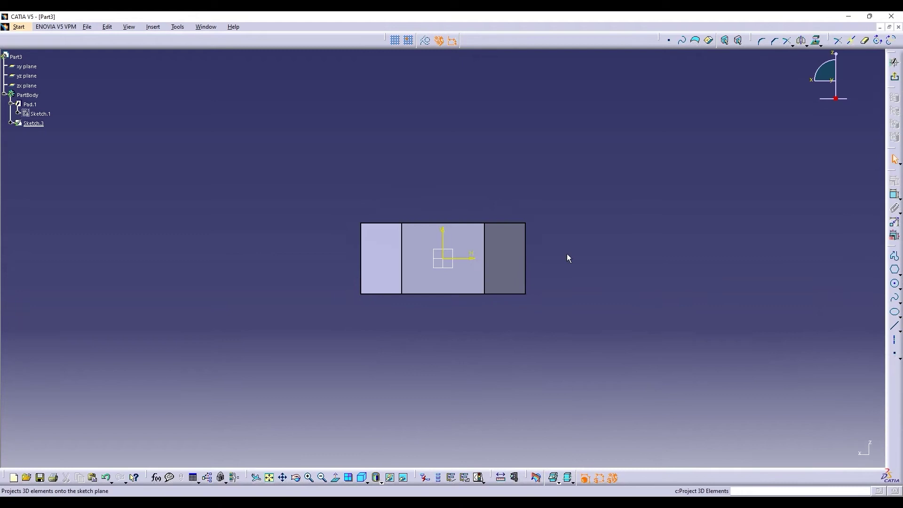
{"action": "left_click", "coordinate": [308, 477]}
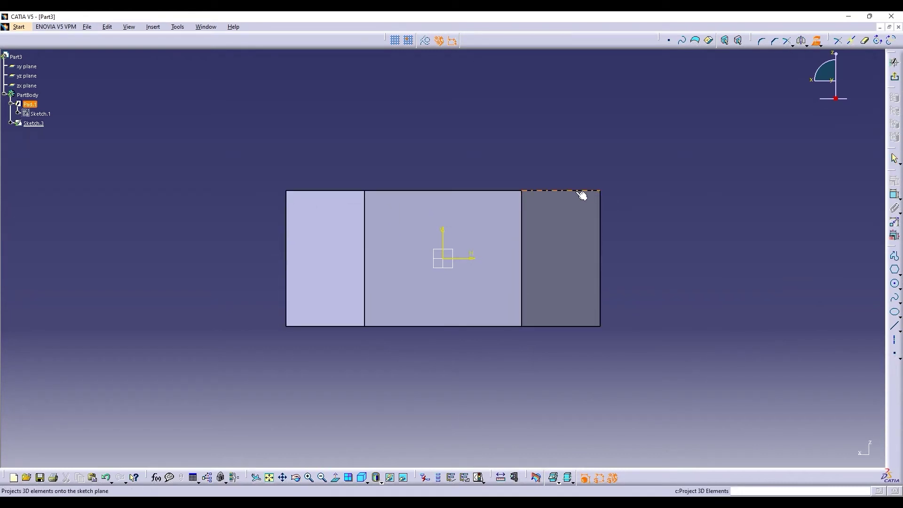
{"action": "left_click", "coordinate": [581, 192]}
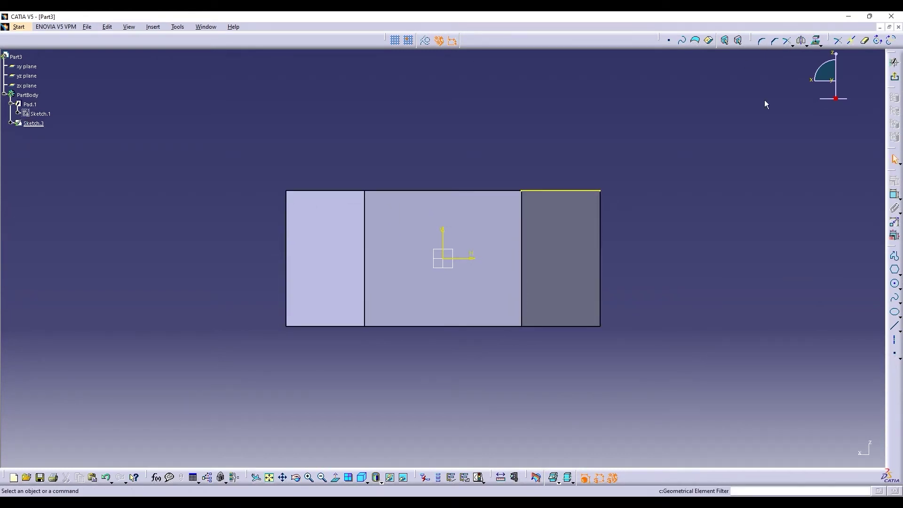
Step: Draw a short horizontal line from a point on the projected edge to just beyond the pad's outer corner
{"action": "left_click", "coordinate": [894, 255]}
{"action": "left_click", "coordinate": [569, 190]}
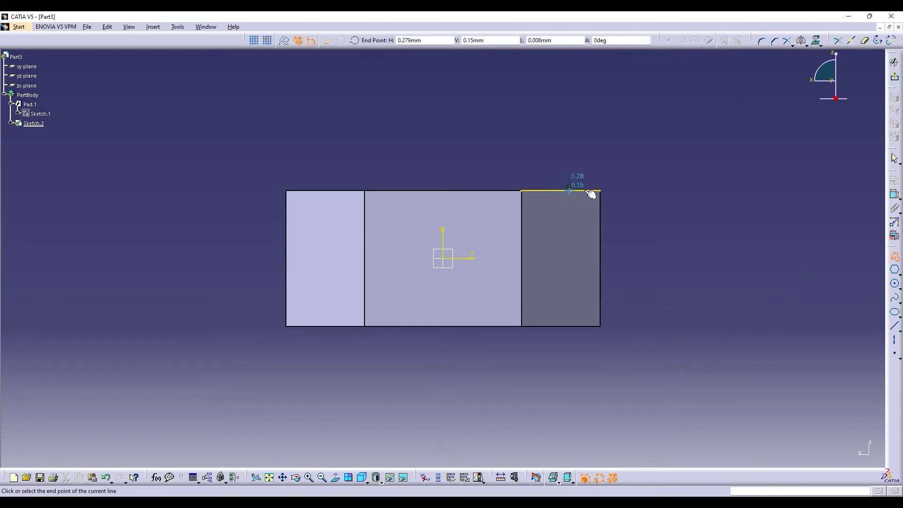
{"action": "left_click", "coordinate": [609, 191]}
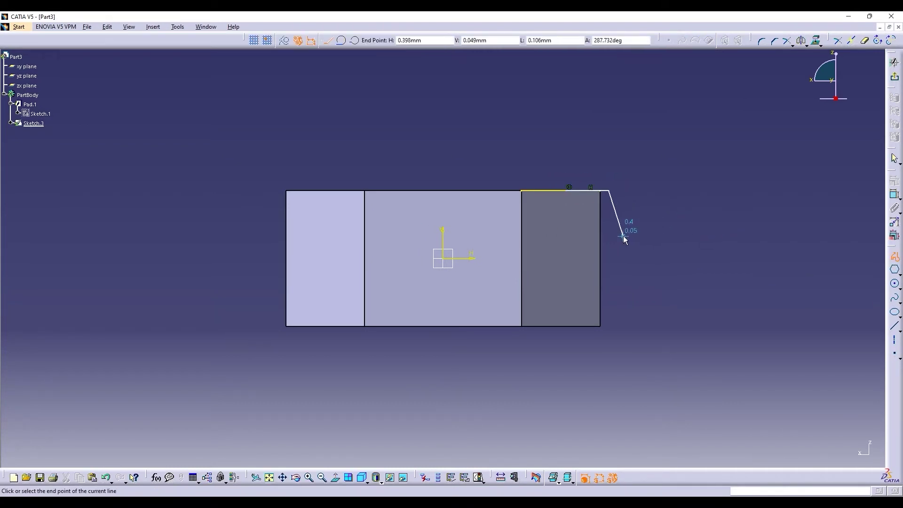
{"action": "left_click", "coordinate": [894, 326]}
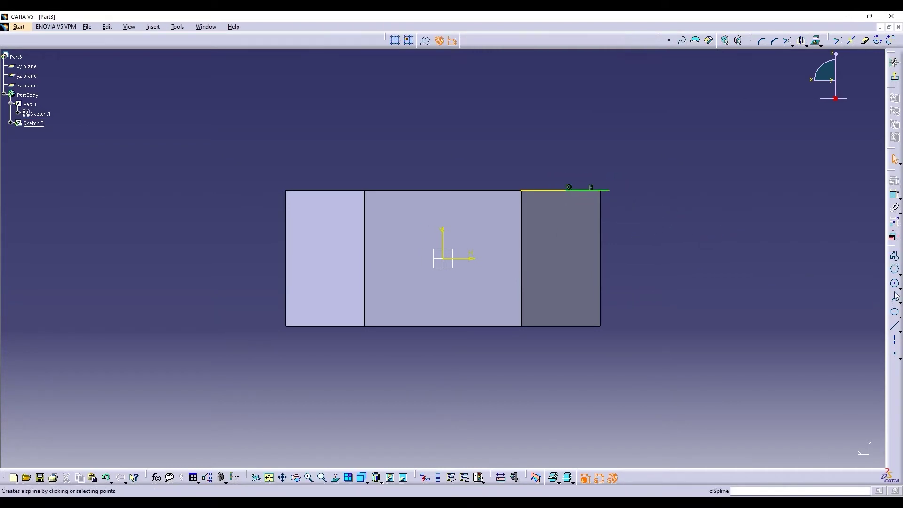
{"action": "left_click", "coordinate": [570, 191]}
{"action": "left_click", "coordinate": [600, 217]}
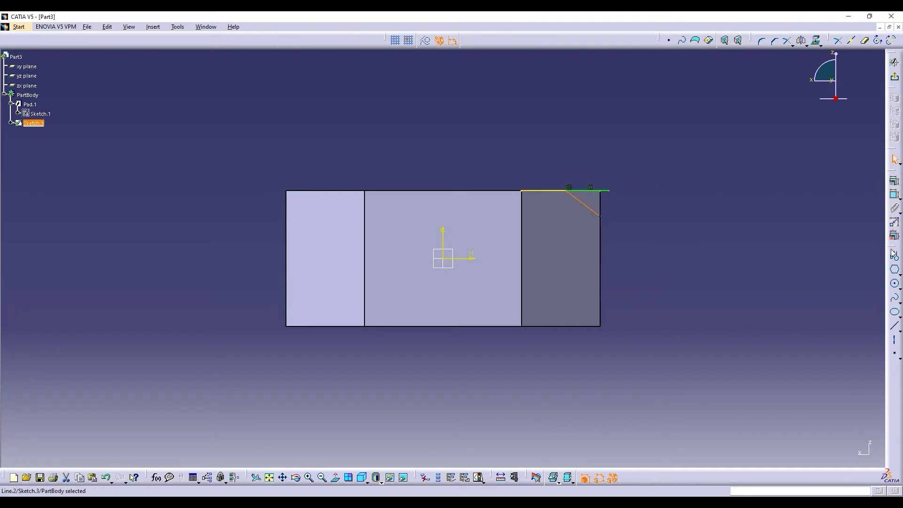
{"action": "key", "text": "ctrl+z"}
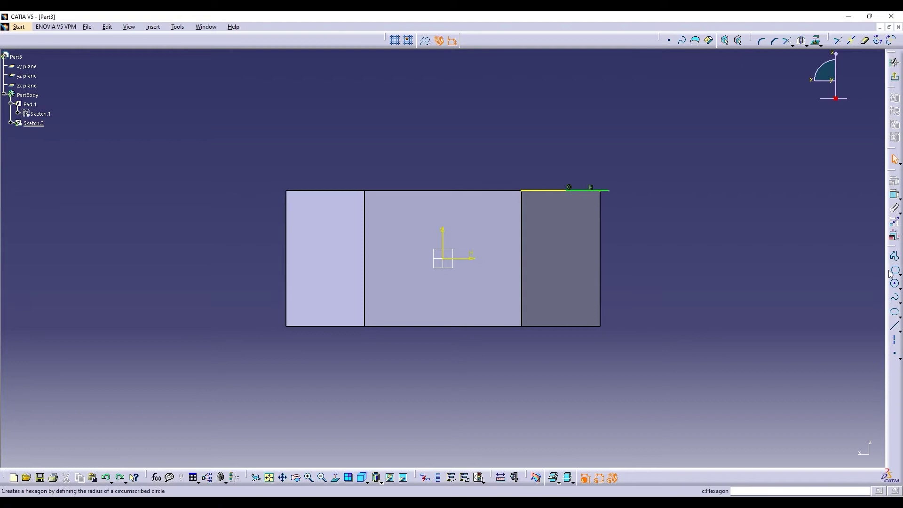
Step: Draw a line from the inner end of the short horizontal line, sloping down and outward past the pad's side
{"action": "left_click", "coordinate": [894, 325]}
{"action": "left_click", "coordinate": [566, 190]}
{"action": "left_click", "coordinate": [609, 226]}
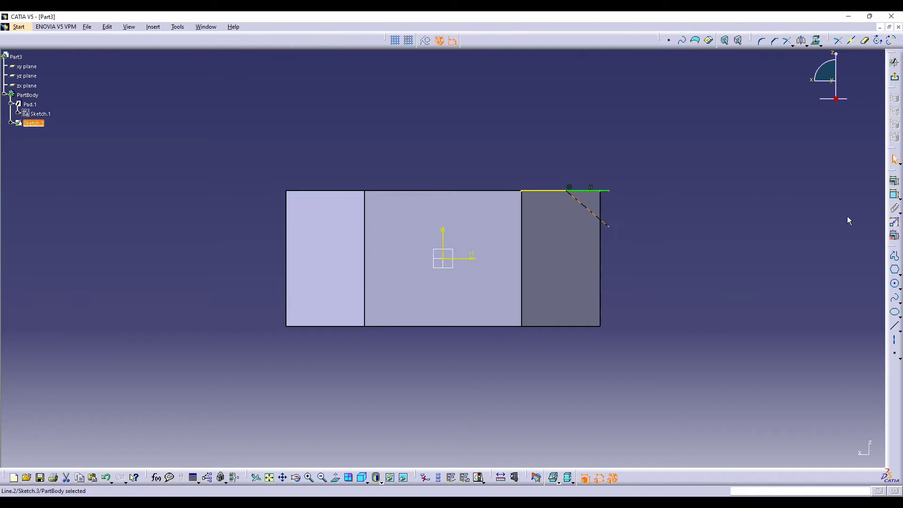
Step: Dimension the angle between the sloping line and the horizontal line and set it to 30°
{"action": "left_click", "coordinate": [894, 234]}
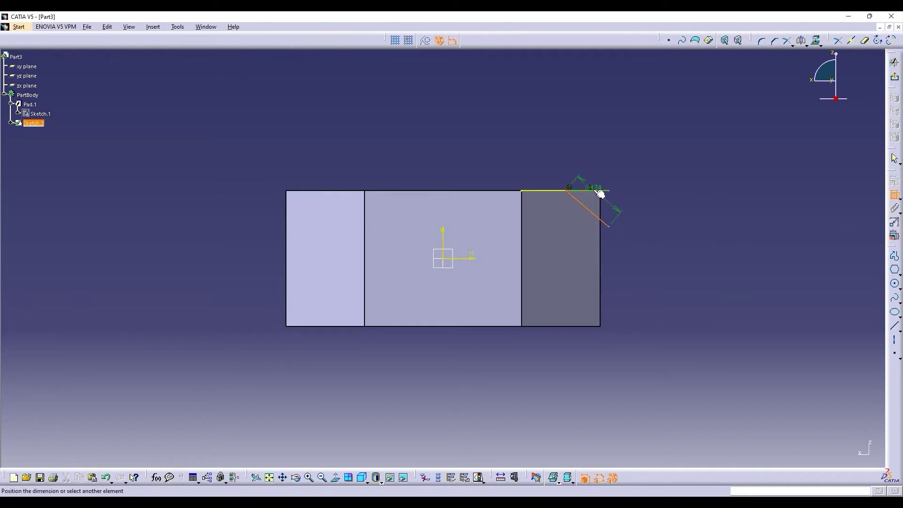
{"action": "left_click", "coordinate": [653, 214]}
{"action": "double_click", "coordinate": [653, 214]}
{"action": "type", "text": "3"}
{"action": "key", "text": "Return"}
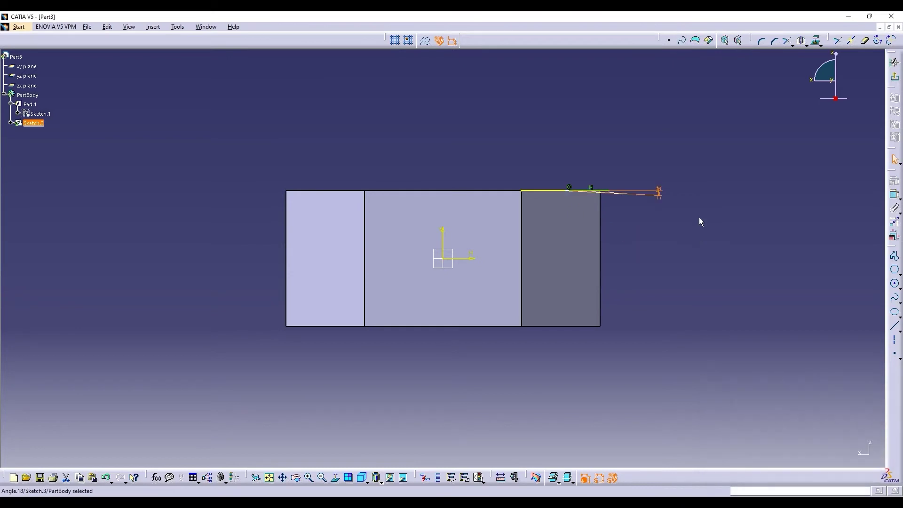
{"action": "double_click", "coordinate": [660, 193]}
{"action": "type", "text": "30"}
{"action": "key", "text": "Return"}
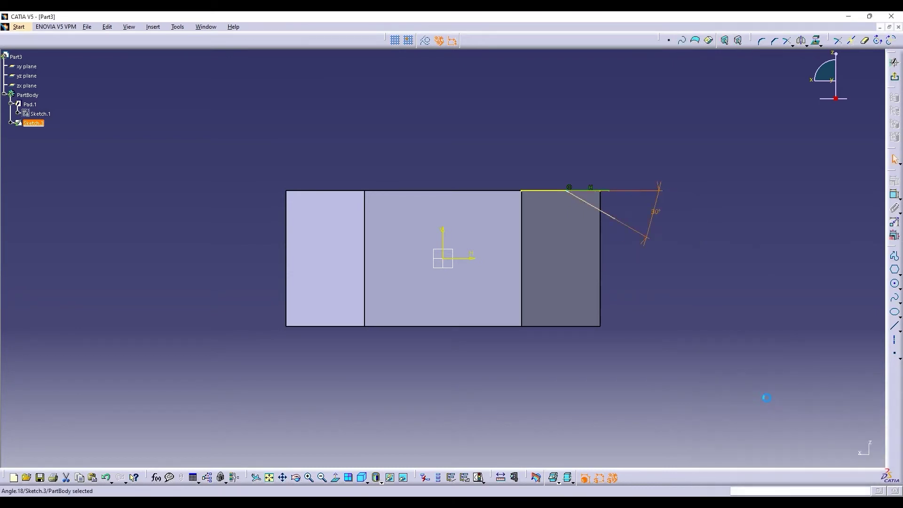
Step: Close the triangle with a line between the two outer endpoints and delete the projected edge from the sketch
{"action": "left_click", "coordinate": [894, 325]}
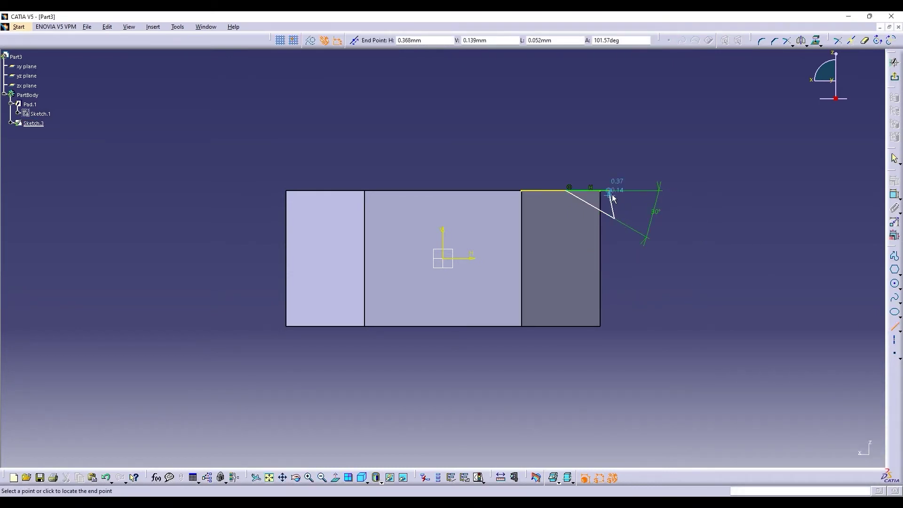
{"action": "left_click", "coordinate": [894, 62]}
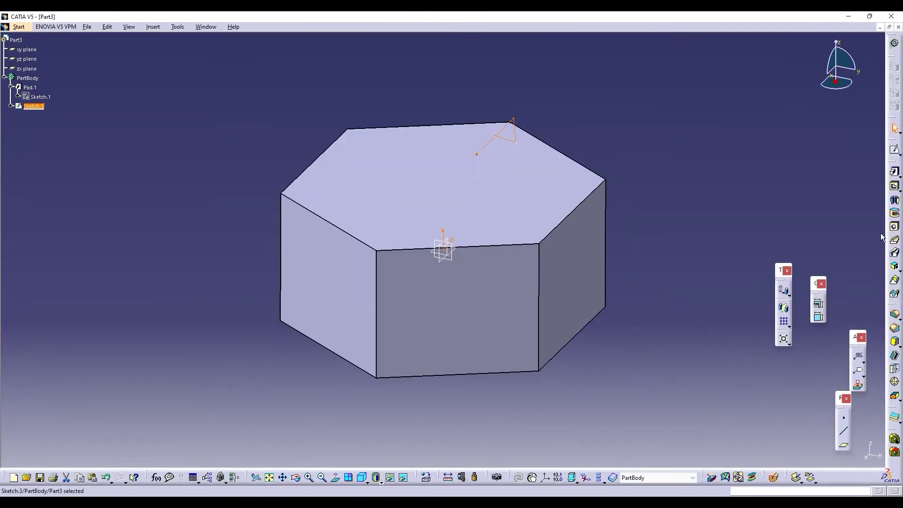
{"action": "left_click", "coordinate": [895, 150]}
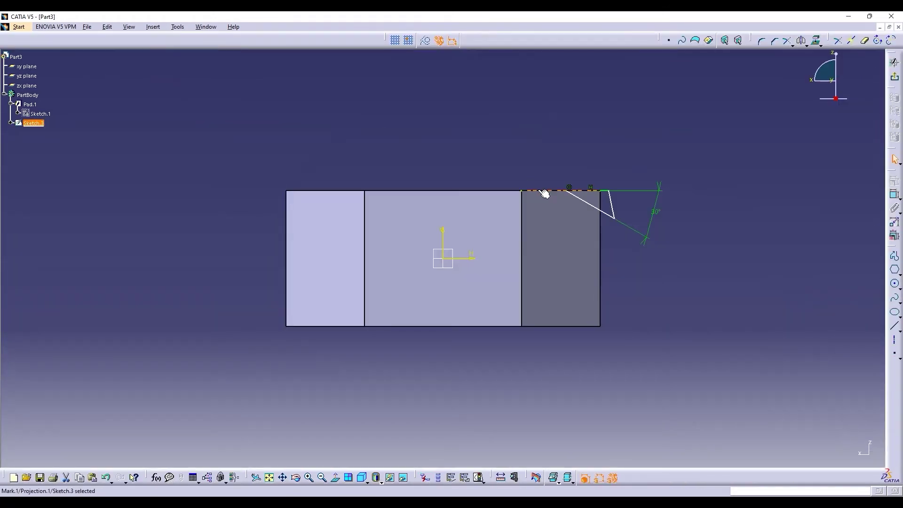
{"action": "key", "text": "Delete"}
{"action": "left_click", "coordinate": [893, 78]}
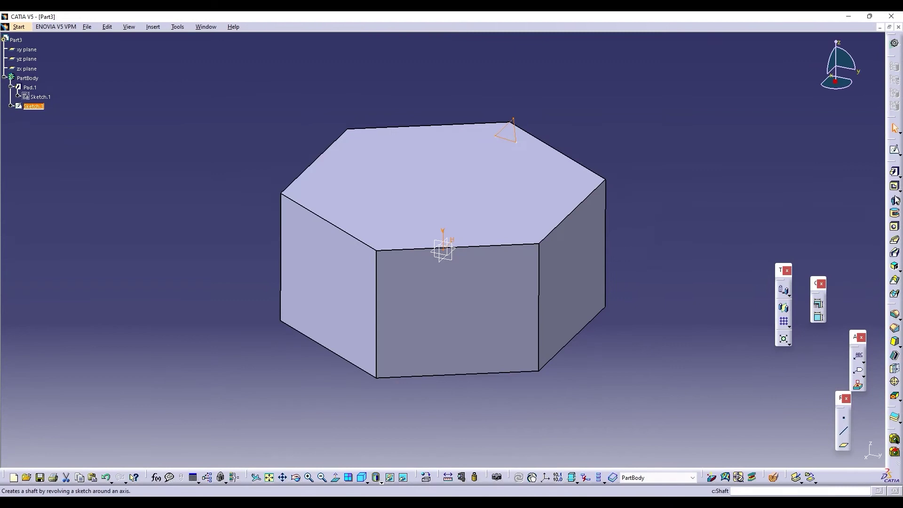
Step: Try to revolve the triangle 360° about the sketch's vertical axis with Shaft and preview it
{"action": "left_click", "coordinate": [895, 202]}
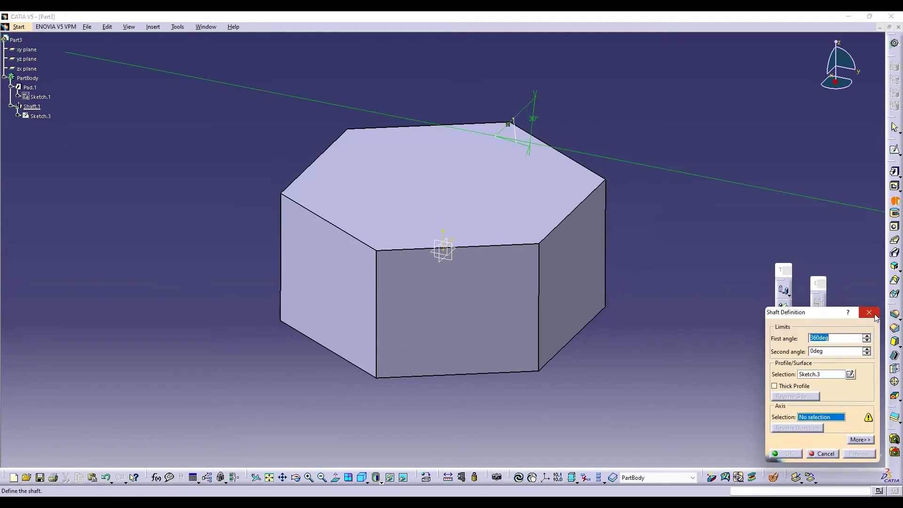
{"action": "left_click", "coordinate": [443, 233]}
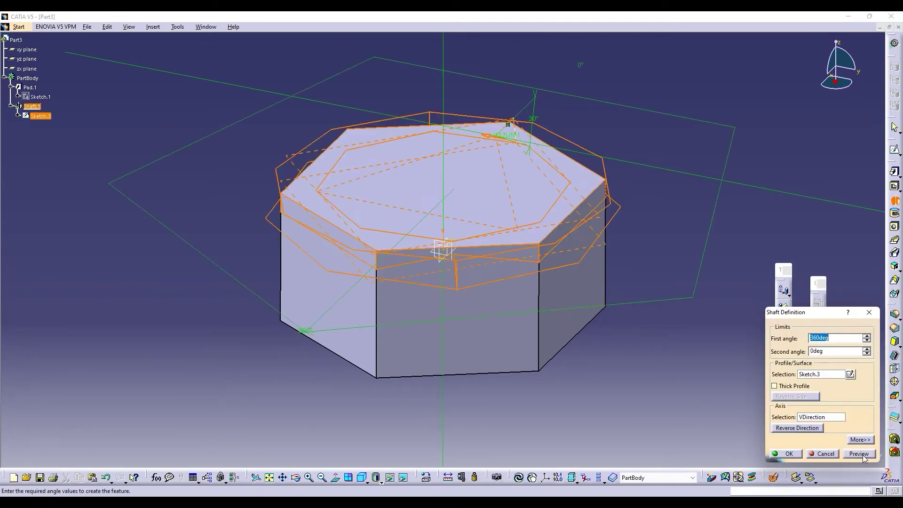
{"action": "left_click", "coordinate": [862, 455]}
{"action": "left_click", "coordinate": [869, 312]}
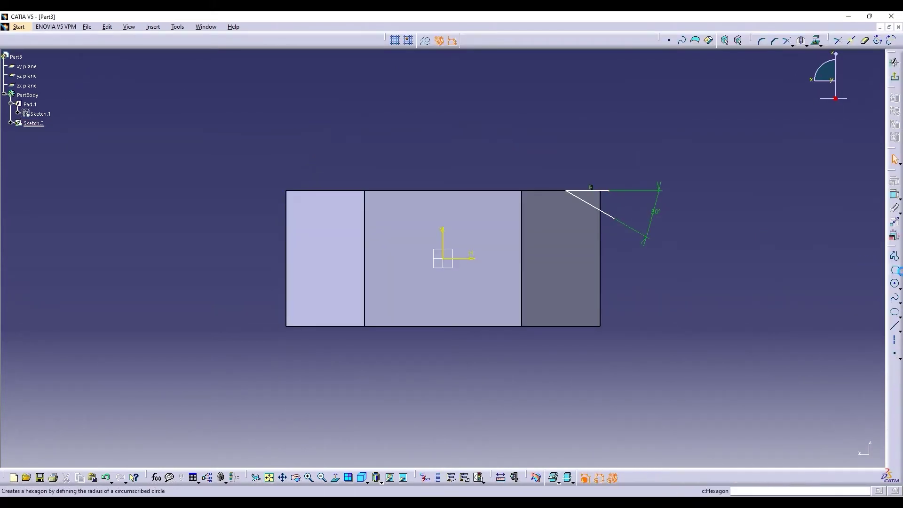
Step: Enlarge the triangle by extending its horizontal side outward and closing it with a vertical line down to the extended 30° line
{"action": "left_click", "coordinate": [894, 255]}
{"action": "left_click", "coordinate": [609, 192]}
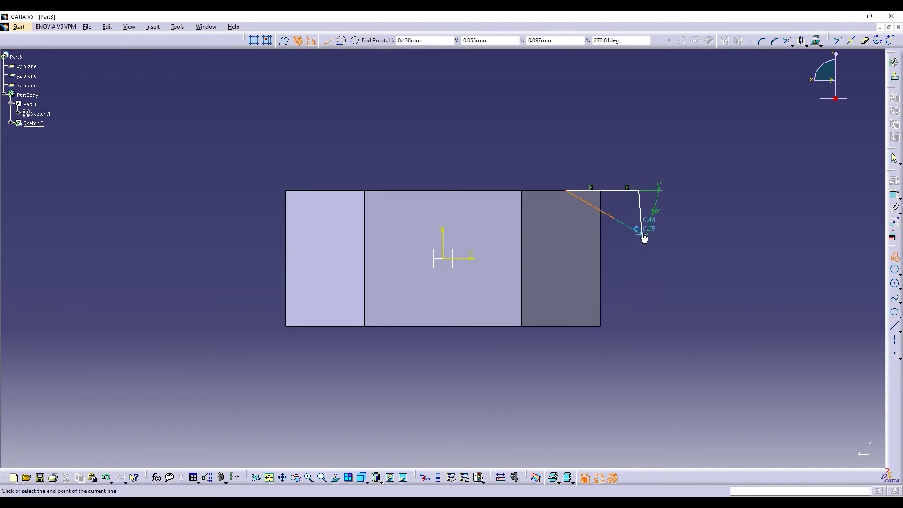
{"action": "left_click", "coordinate": [610, 215]}
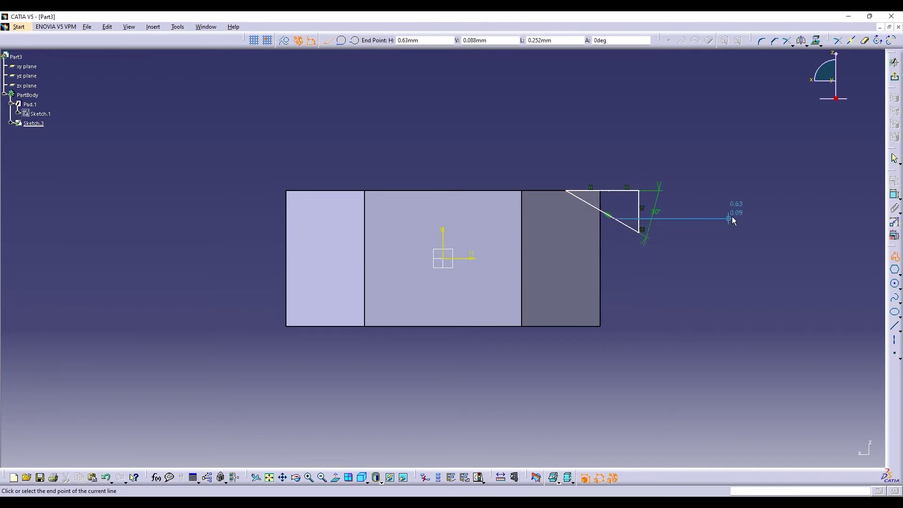
{"action": "key", "text": "Escape"}
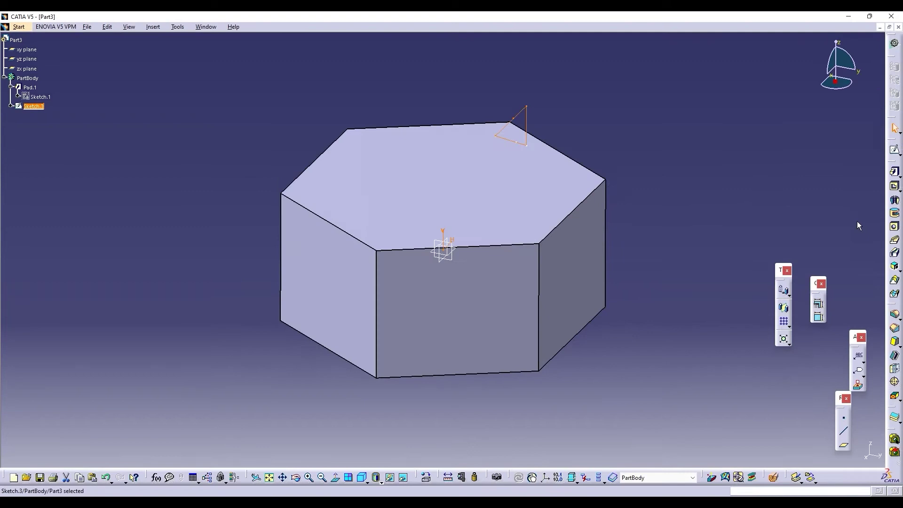
Step: Cut the triangle profile 360° around the vertical axis with Groove to chamfer the hexagon's upper corners
{"action": "left_click", "coordinate": [895, 199]}
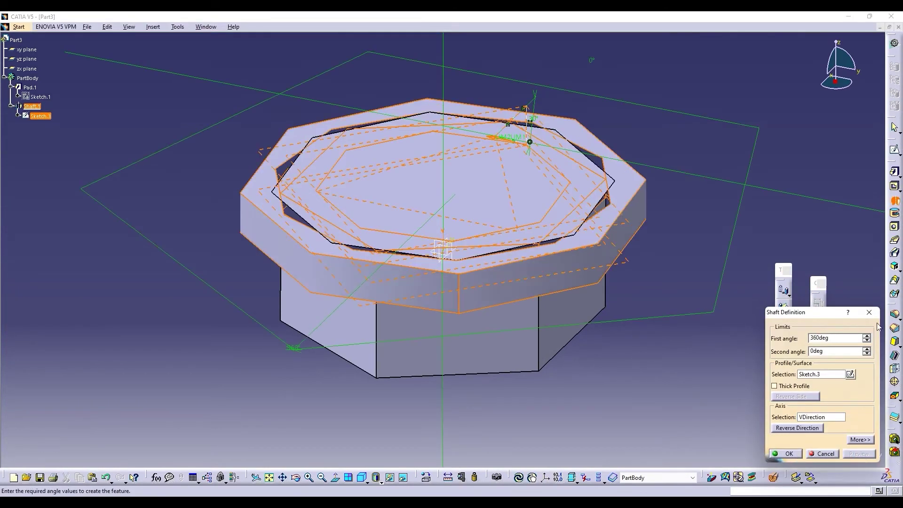
{"action": "left_click", "coordinate": [871, 311]}
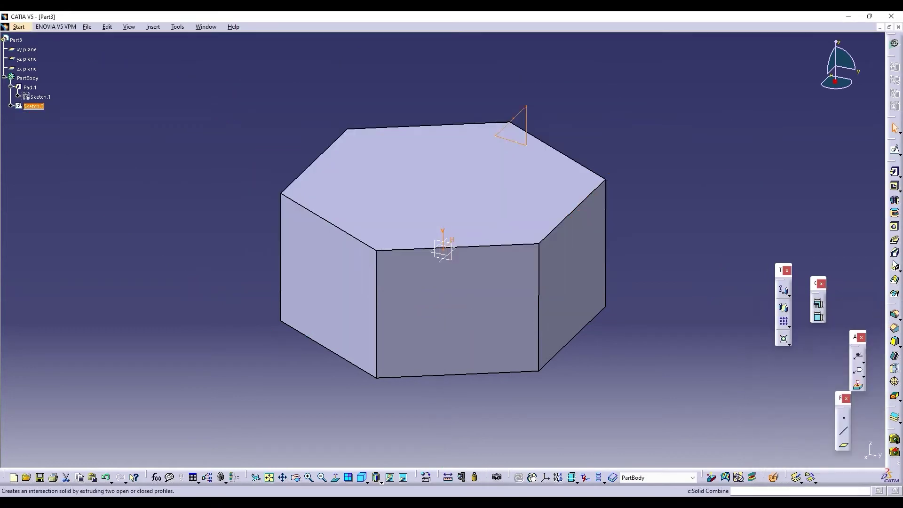
{"action": "left_click", "coordinate": [896, 214]}
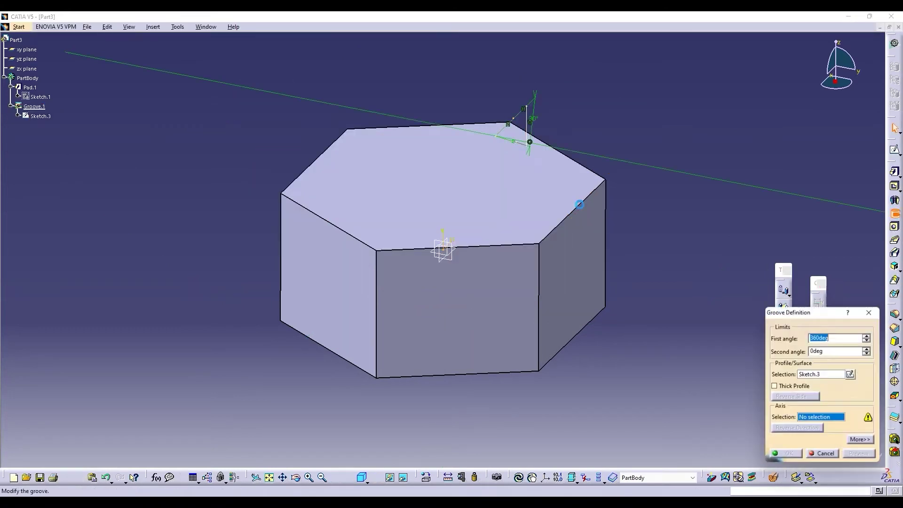
{"action": "left_click", "coordinate": [785, 453]}
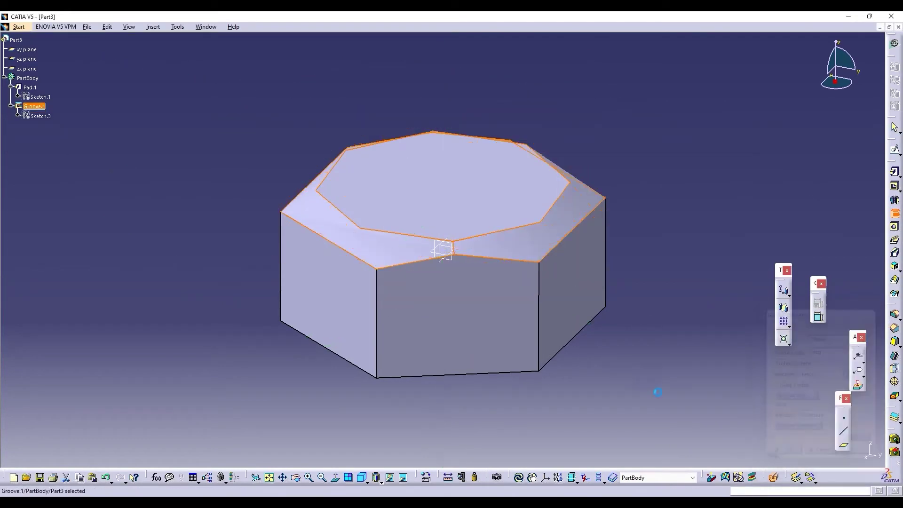
Step: Mirror the groove about the horizontal mid-plane to chamfer the hexagon's lower corners as well
{"action": "left_click", "coordinate": [16, 104]}
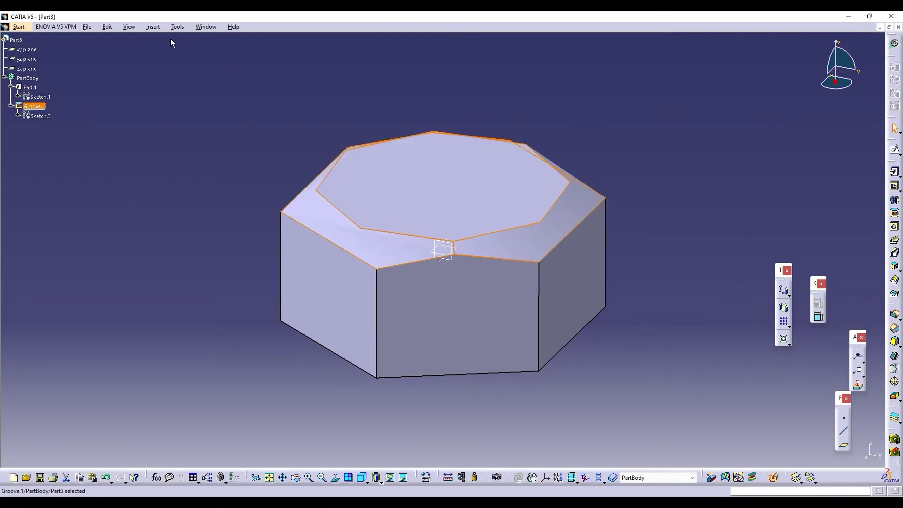
{"action": "left_click", "coordinate": [153, 27]}
{"action": "mouse_move", "coordinate": [202, 197]}
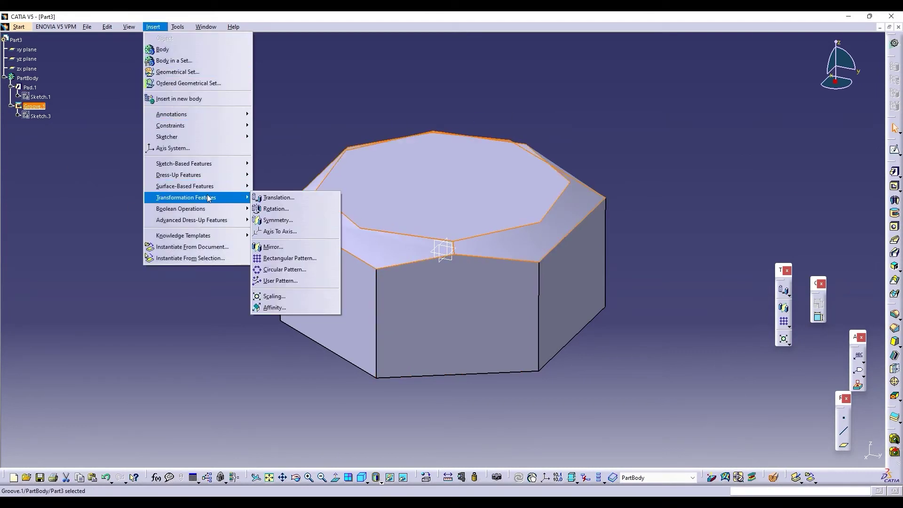
{"action": "left_click", "coordinate": [277, 247]}
{"action": "left_click", "coordinate": [461, 252]}
{"action": "left_click", "coordinate": [826, 454]}
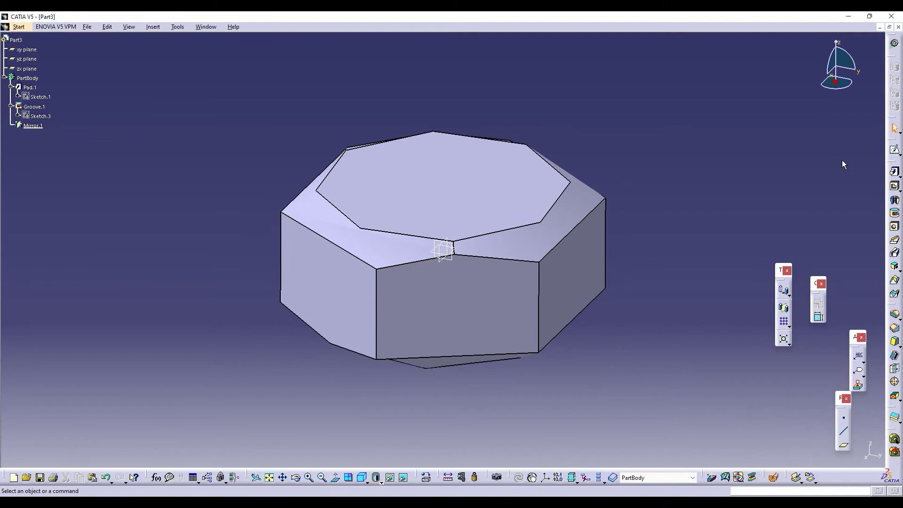
Step: Sketch a circle centred on the origin on the hexagon's upper face, just inside the chamfer boundary, and exit the sketch
{"action": "left_click", "coordinate": [894, 151]}
{"action": "left_click", "coordinate": [484, 201]}
{"action": "left_click", "coordinate": [895, 283]}
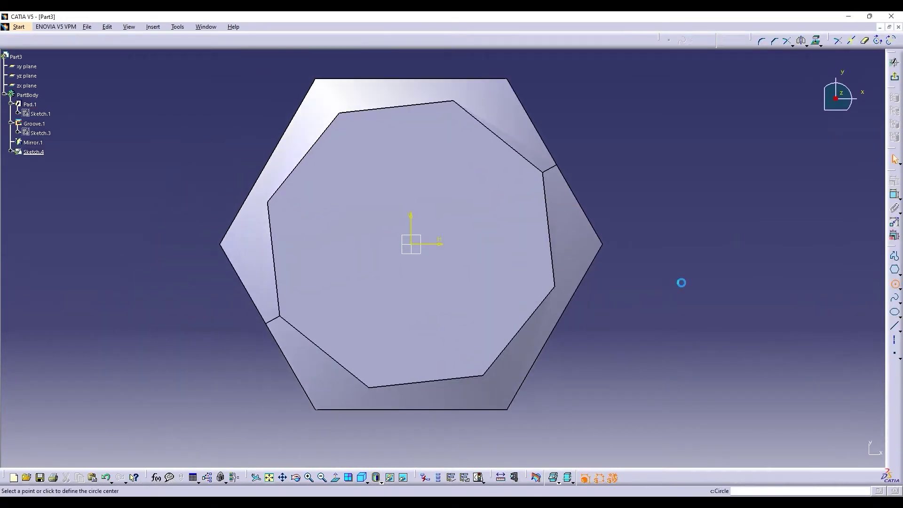
{"action": "left_click", "coordinate": [410, 244]}
{"action": "left_click", "coordinate": [436, 112]}
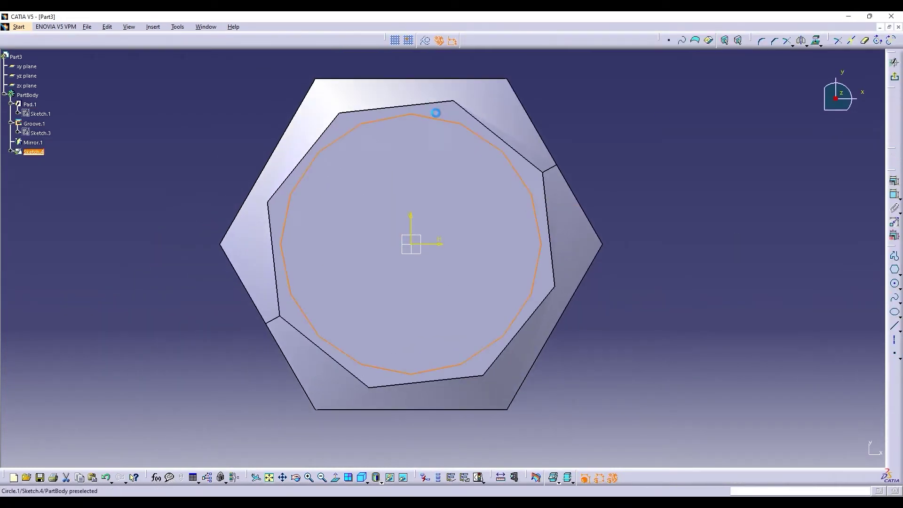
{"action": "left_click", "coordinate": [895, 62]}
Step: Try to cut a 4.15 mm deep pocket through the hexagon from the circle sketch
{"action": "left_click", "coordinate": [895, 187]}
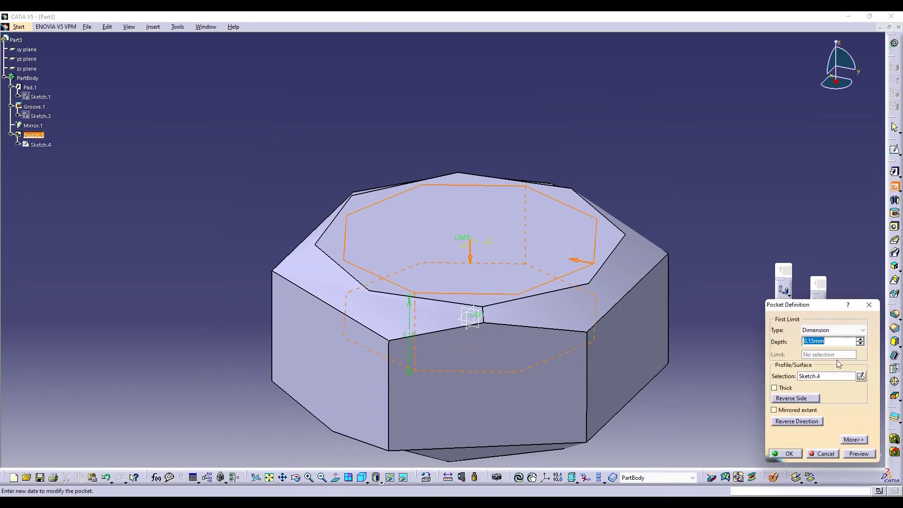
{"action": "left_click", "coordinate": [859, 454]}
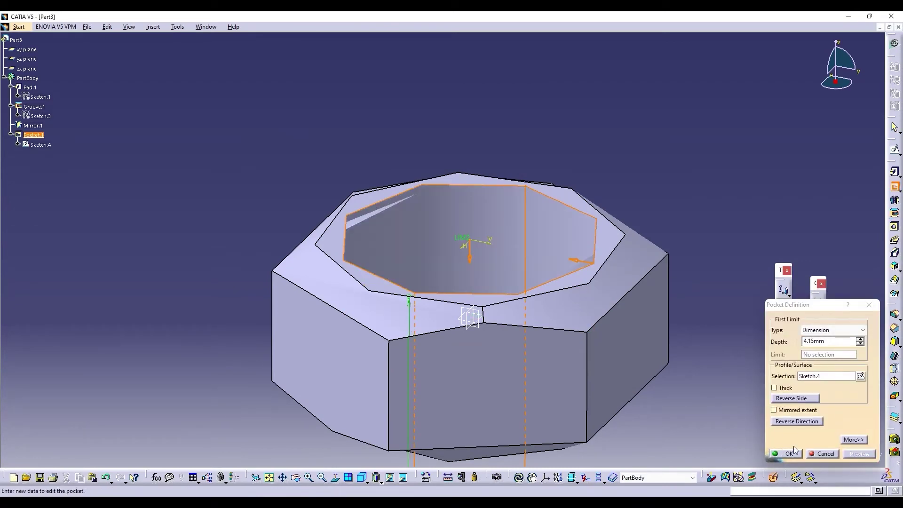
{"action": "left_click", "coordinate": [788, 454]}
{"action": "middle_click_drag", "start_coordinate": [471, 320], "coordinate": [523, 306]}
{"action": "key", "text": "ctrl+z"}
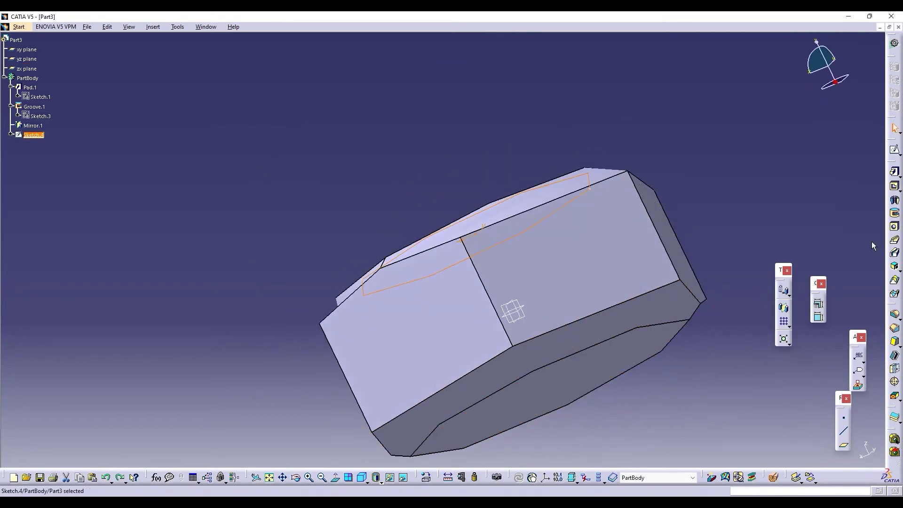
Step: Pad the circle sketch 0.15 mm outward from the hexagon's upper face
{"action": "left_click", "coordinate": [894, 172]}
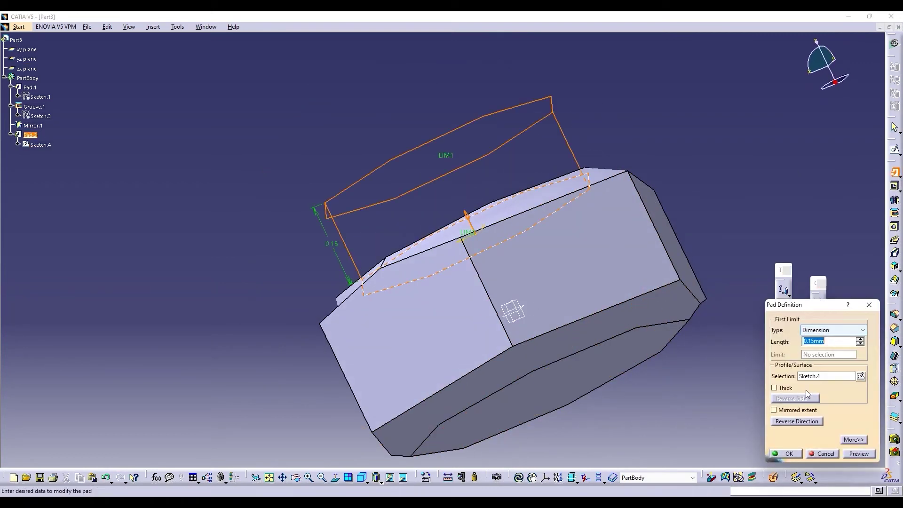
{"action": "left_click", "coordinate": [858, 453]}
{"action": "left_click", "coordinate": [786, 453]}
{"action": "left_click", "coordinate": [295, 478]}
{"action": "left_click_drag", "start_coordinate": [470, 264], "coordinate": [559, 413]}
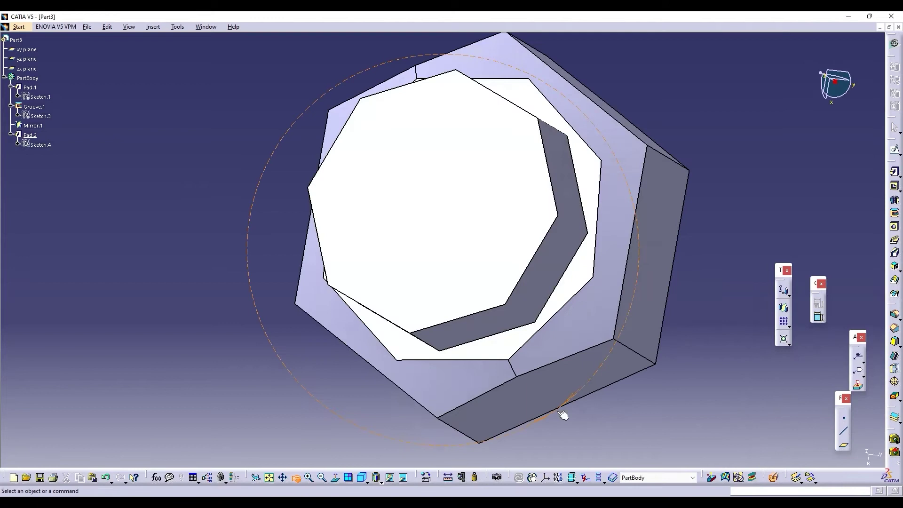
Step: Try to round the edges of the circular pad's end face with a 0.5 mm edge fillet
{"action": "left_click", "coordinate": [894, 281]}
{"action": "left_click", "coordinate": [494, 270]}
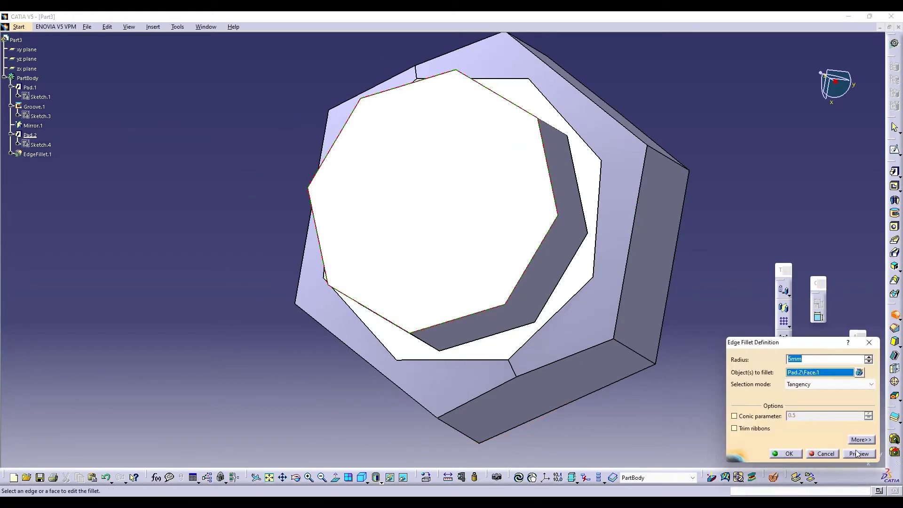
{"action": "left_click", "coordinate": [856, 454]}
{"action": "left_click", "coordinate": [507, 281]}
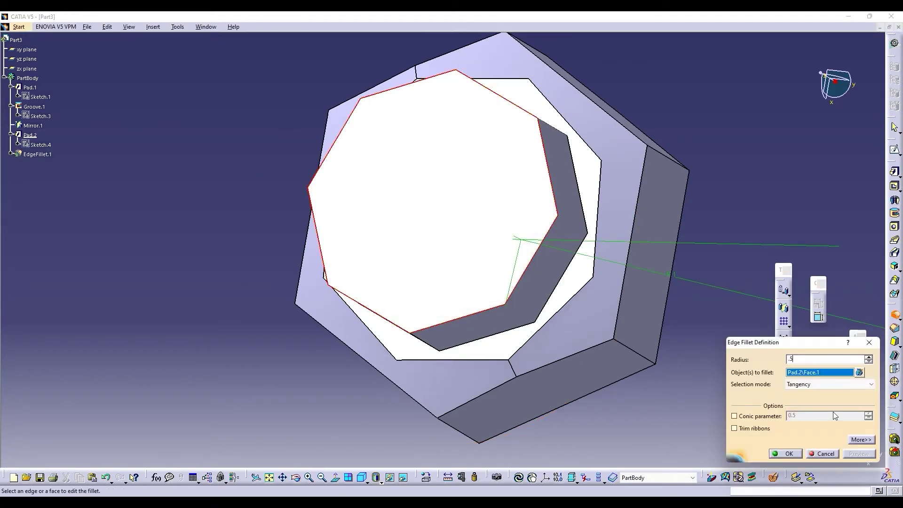
{"action": "left_click", "coordinate": [797, 449]}
{"action": "left_click", "coordinate": [499, 284]}
{"action": "left_click", "coordinate": [520, 280]}
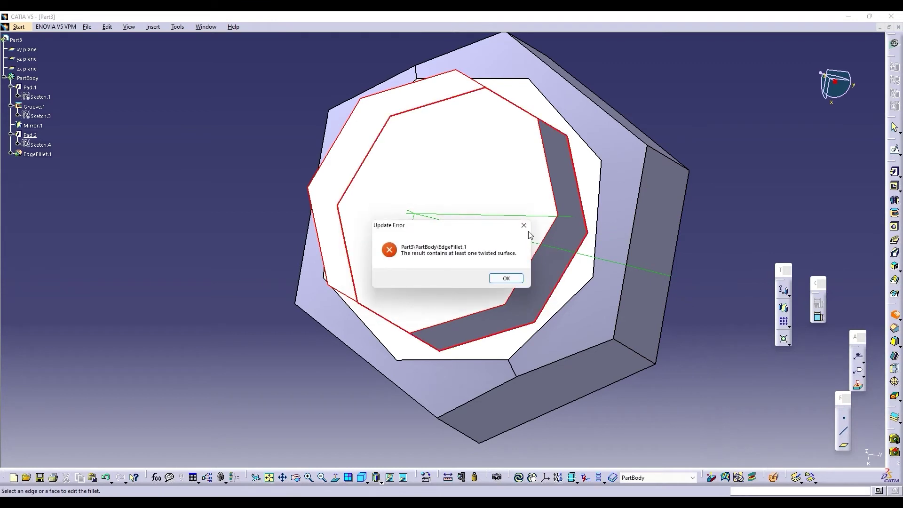
{"action": "left_click", "coordinate": [526, 227]}
{"action": "left_click", "coordinate": [874, 342]}
{"action": "left_click", "coordinate": [898, 319]}
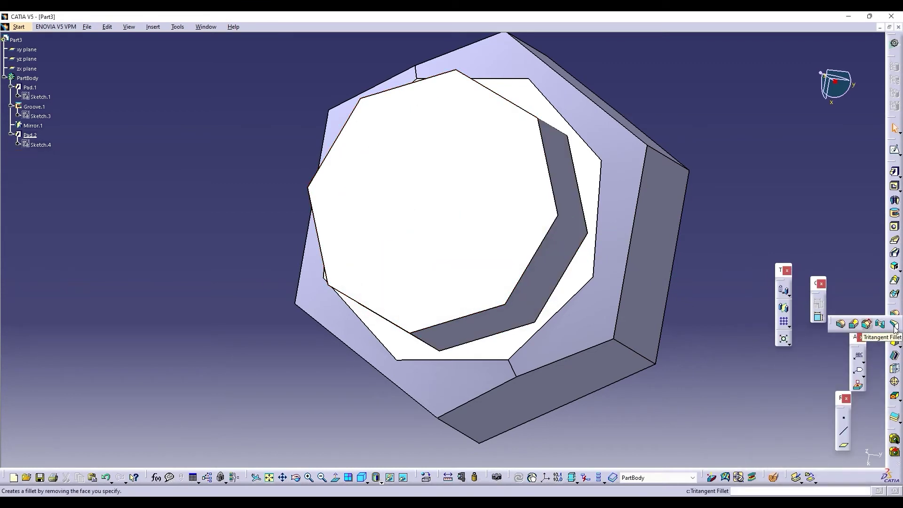
{"action": "left_click", "coordinate": [895, 325]}
{"action": "left_click", "coordinate": [540, 301]}
{"action": "left_click", "coordinate": [499, 263]}
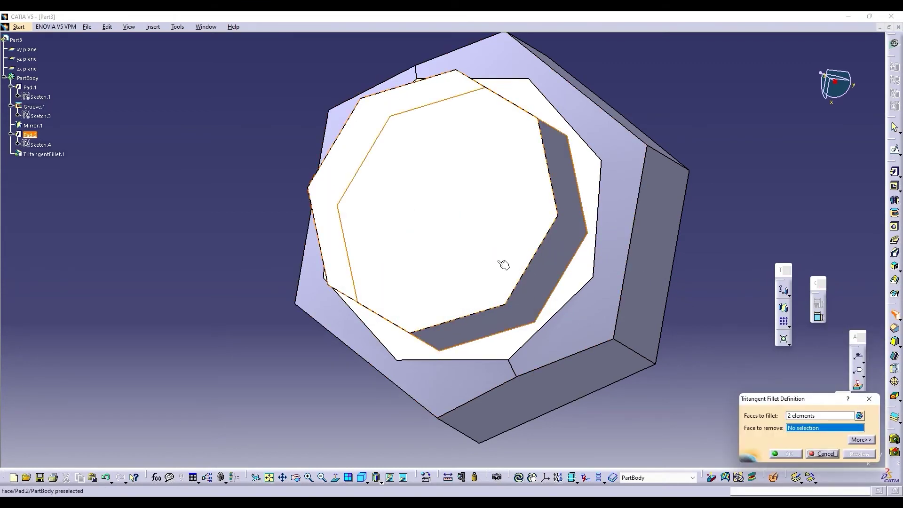
{"action": "left_click", "coordinate": [821, 454]}
Step: Create a new Assembly Design product and insert the existing parts a1 and a2 from the Desktop
{"action": "left_click", "coordinate": [21, 27]}
{"action": "mouse_move", "coordinate": [103, 48]}
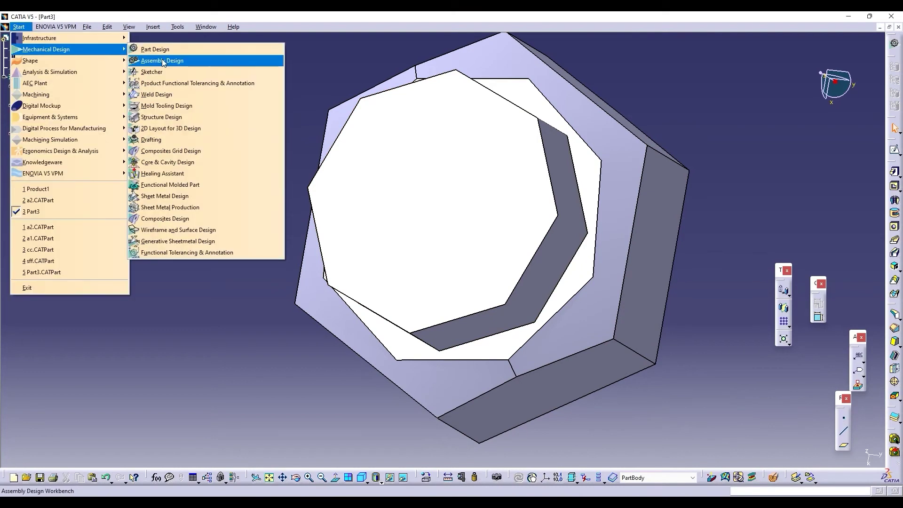
{"action": "left_click", "coordinate": [162, 61]}
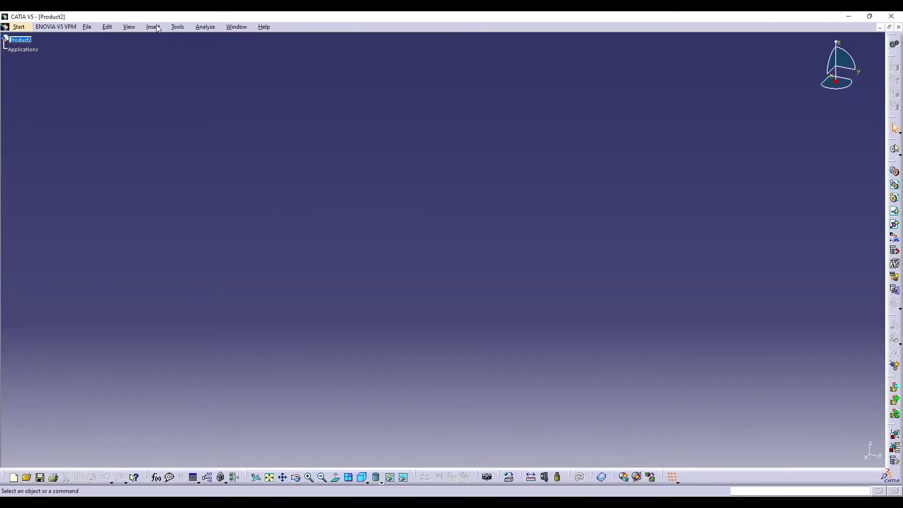
{"action": "left_click", "coordinate": [154, 26]}
{"action": "left_click", "coordinate": [216, 147]}
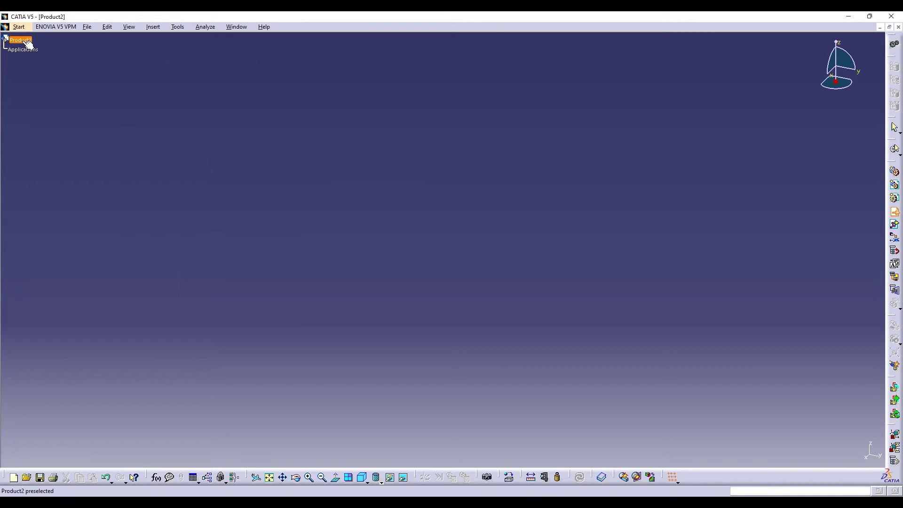
{"action": "left_click", "coordinate": [26, 42]}
{"action": "left_click", "coordinate": [262, 282]}
{"action": "left_click", "coordinate": [311, 279], "text": "ctrl"}
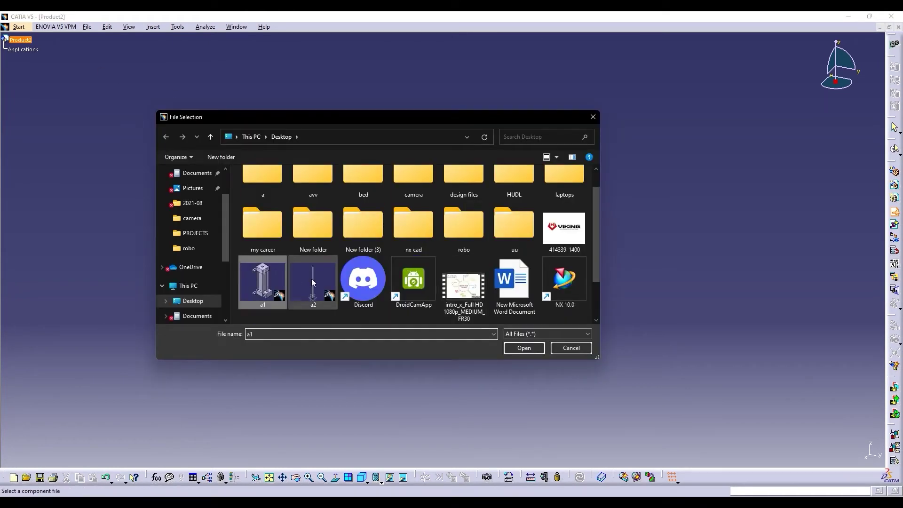
{"action": "left_click", "coordinate": [524, 348]}
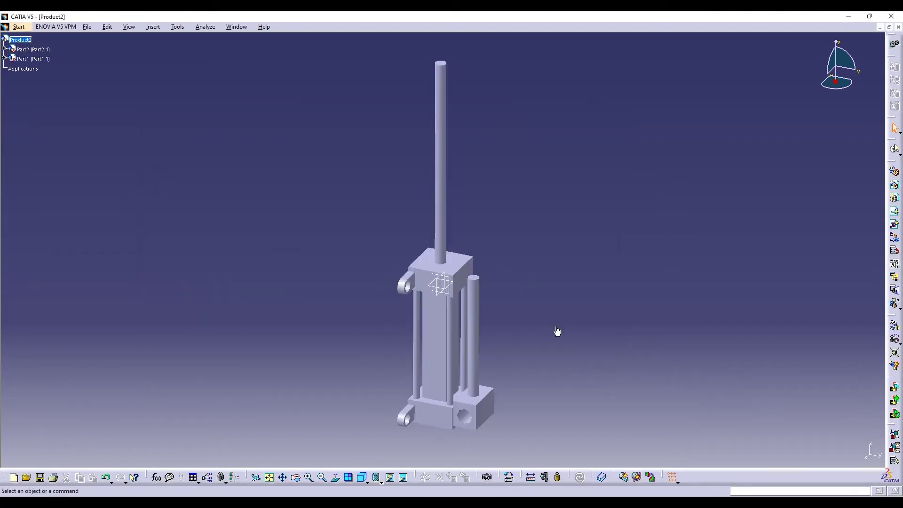
Step: Move the rod down along the Z axis with Manipulation so that it slides into the lugged body
{"action": "left_click", "coordinate": [894, 325]}
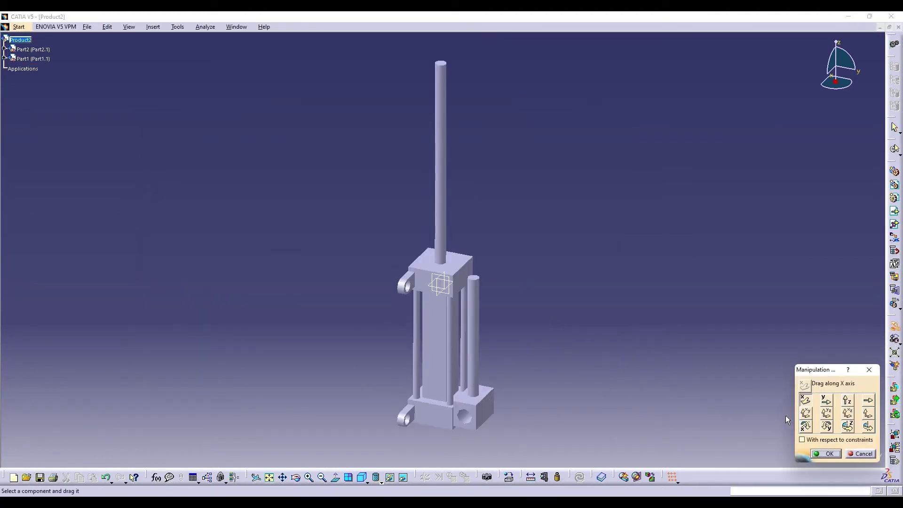
{"action": "left_click", "coordinate": [847, 400]}
{"action": "left_click_drag", "start_coordinate": [440, 210], "coordinate": [441, 349]}
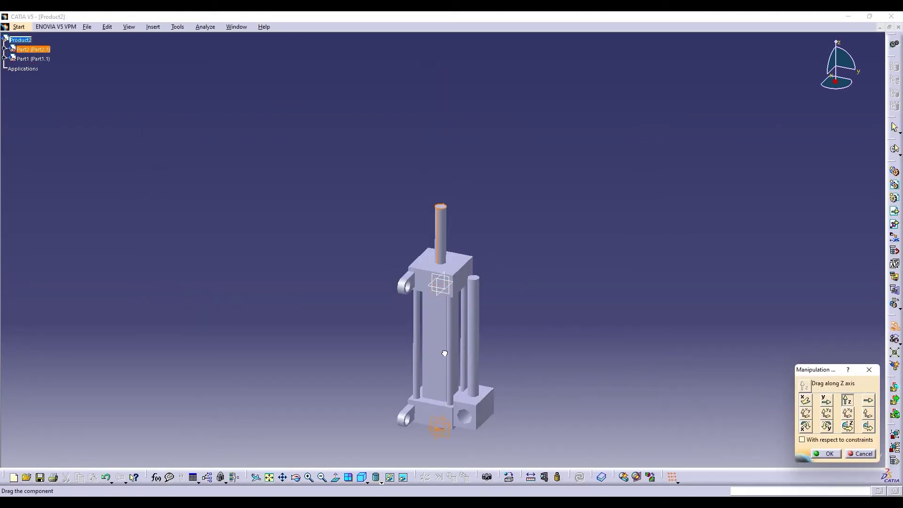
Step: Switch to the Part3 document and close it, saving it as Part3 on the Desktop and overwriting the existing file
{"action": "left_click", "coordinate": [236, 27]}
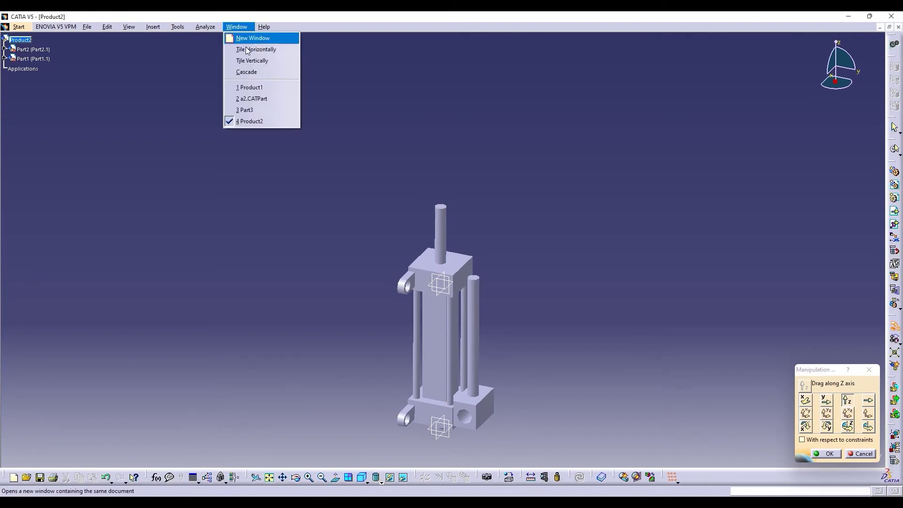
{"action": "left_click", "coordinate": [262, 109]}
{"action": "left_click", "coordinate": [87, 27]}
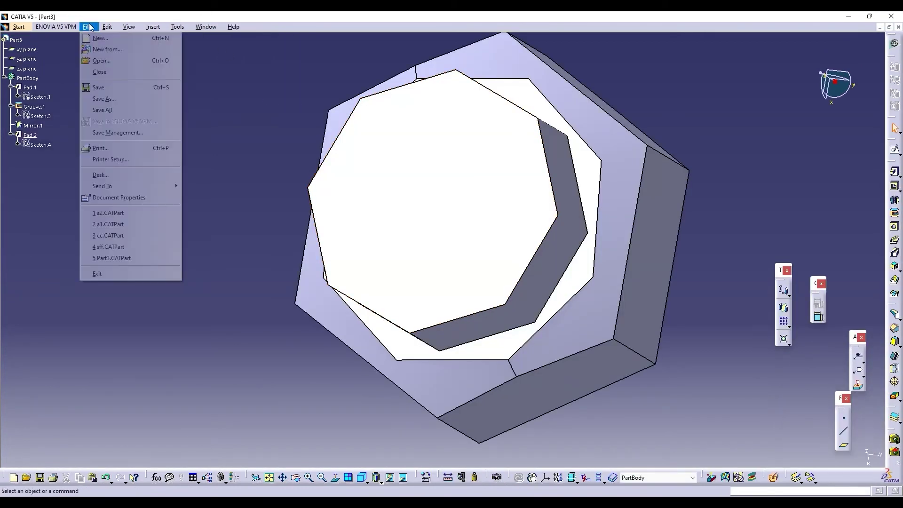
{"action": "left_click", "coordinate": [103, 72]}
{"action": "left_click", "coordinate": [665, 372]}
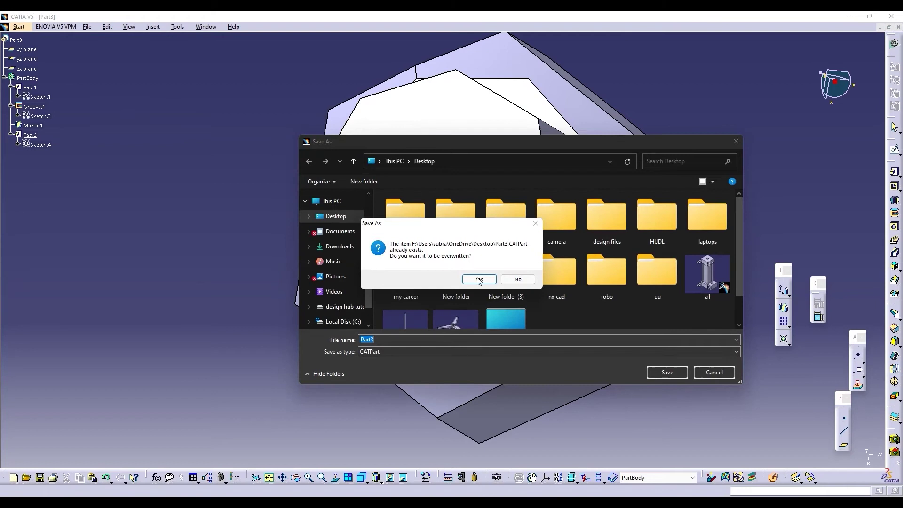
{"action": "left_click", "coordinate": [479, 278]}
Step: Try to round the rod's end face in a2.CATPart with a 1 mm edge fillet, and return to the Product2 assembly
{"action": "left_click", "coordinate": [205, 27]}
{"action": "left_click", "coordinate": [234, 98]}
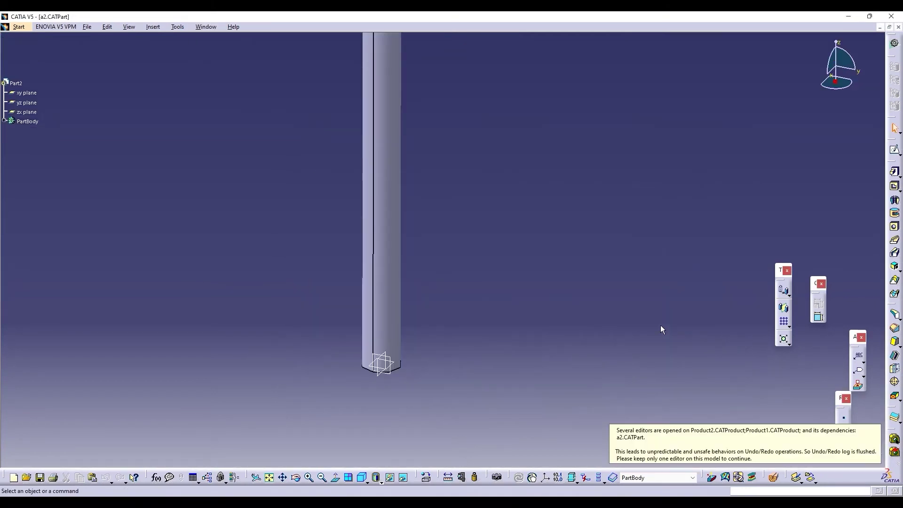
{"action": "left_click", "coordinate": [897, 330]}
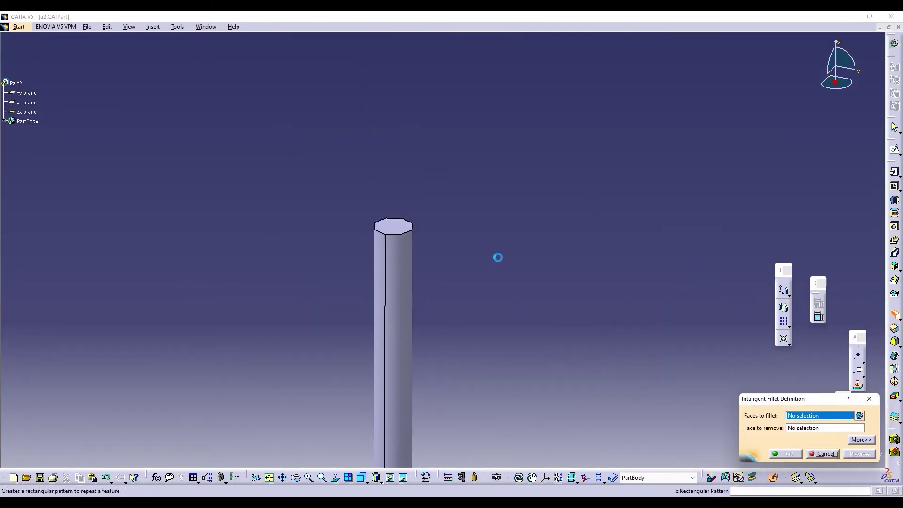
{"action": "left_click", "coordinate": [811, 455]}
{"action": "left_click", "coordinate": [896, 316]}
{"action": "left_click", "coordinate": [840, 324]}
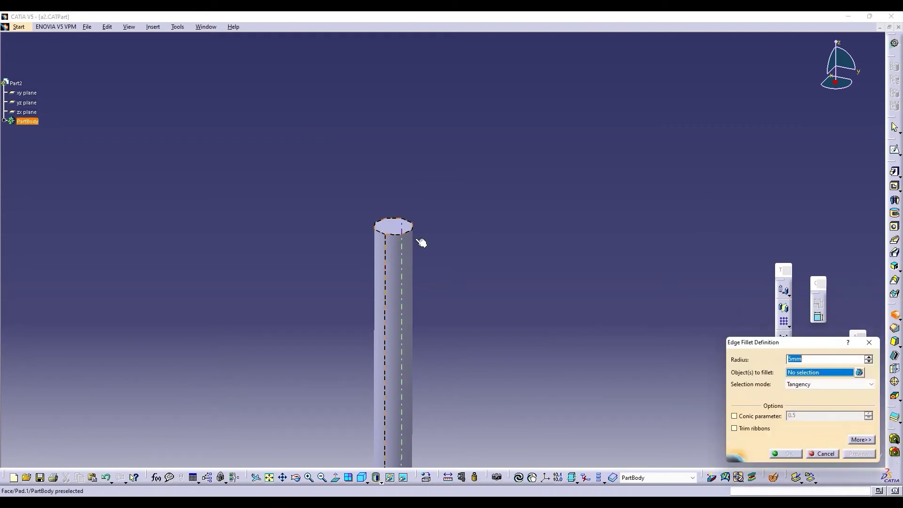
{"action": "left_click", "coordinate": [899, 316]}
{"action": "left_click", "coordinate": [841, 324]}
{"action": "left_click", "coordinate": [393, 227]}
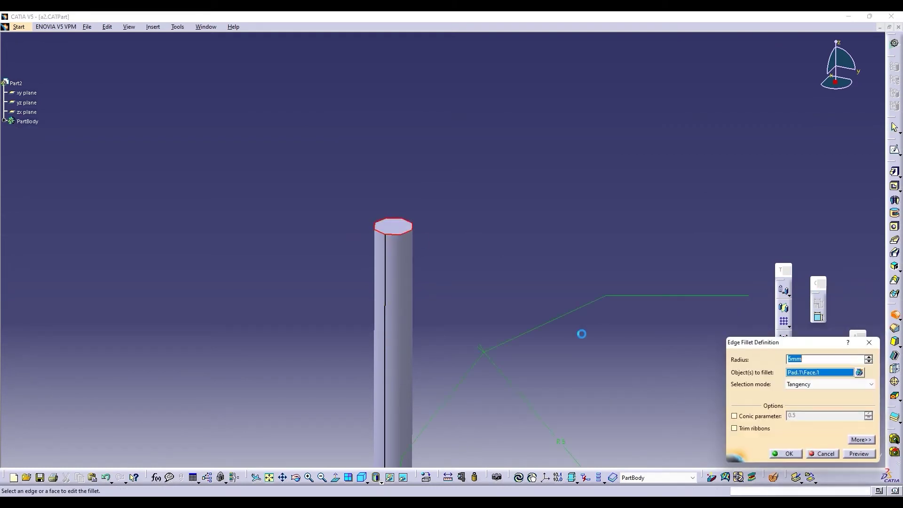
{"action": "left_click", "coordinate": [864, 454]}
{"action": "left_click", "coordinate": [500, 278]}
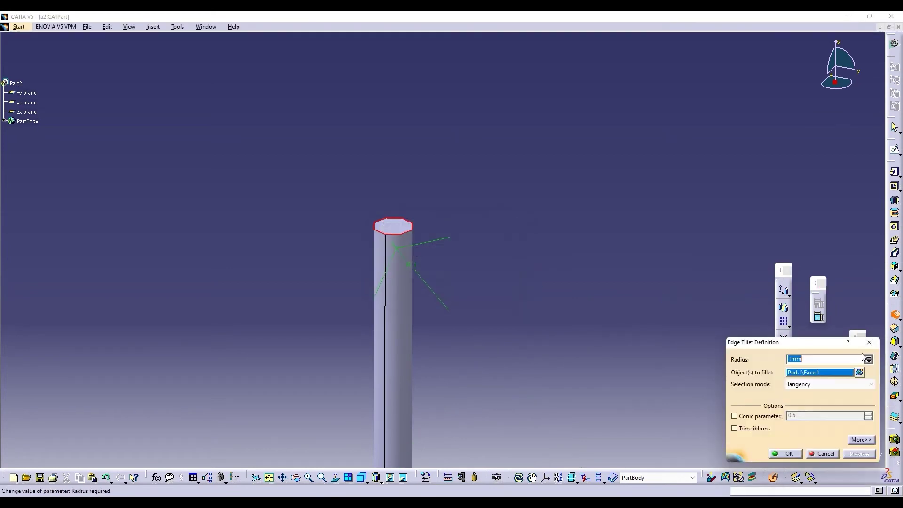
{"action": "left_click", "coordinate": [823, 454]}
{"action": "left_click", "coordinate": [206, 27]}
{"action": "left_click", "coordinate": [219, 121]}
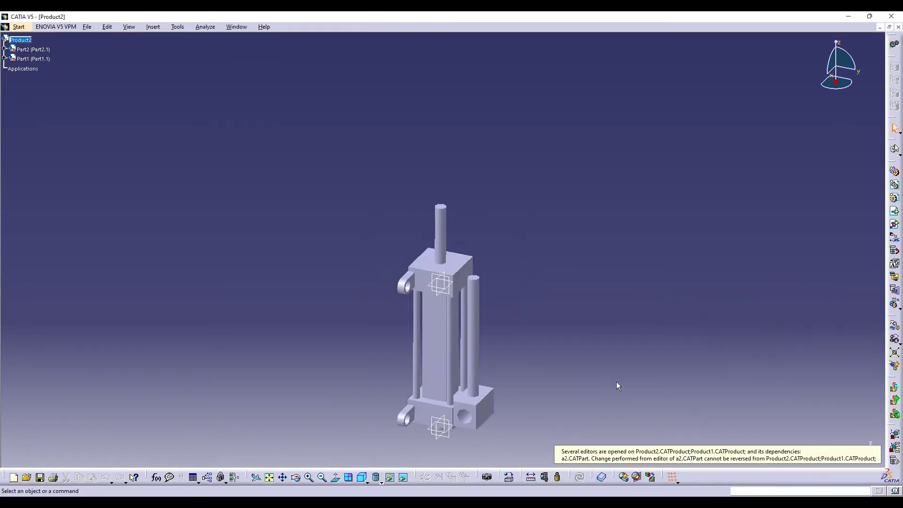
Step: Insert the existing Part3 nut into Product2
{"action": "left_click", "coordinate": [152, 27]}
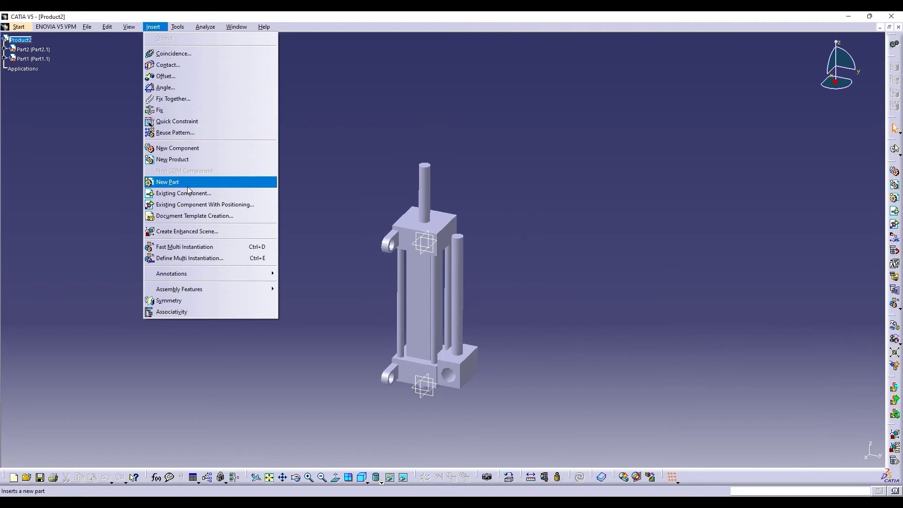
{"action": "left_click", "coordinate": [170, 204]}
{"action": "left_click", "coordinate": [21, 39]}
{"action": "double_click", "coordinate": [262, 290]}
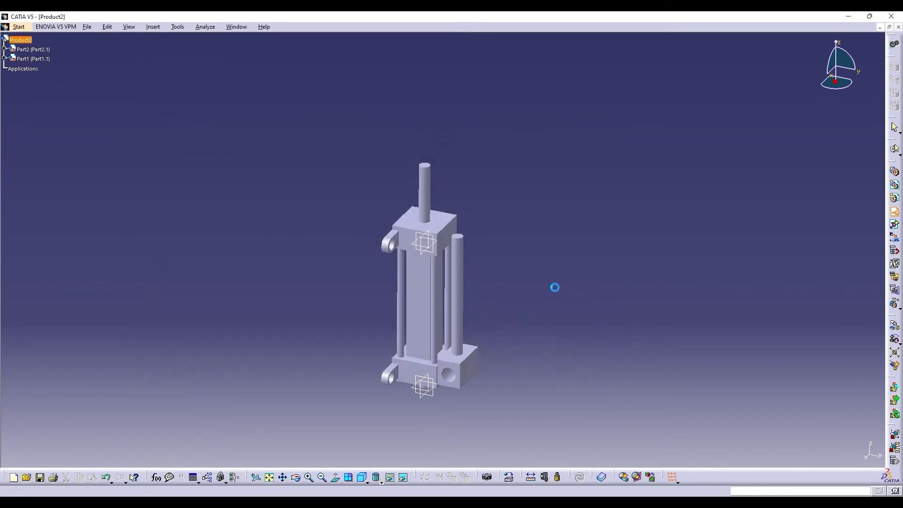
Step: Move the nut along the Y axis with Manipulation towards the lugged body
{"action": "left_click", "coordinate": [295, 477]}
{"action": "left_click_drag", "start_coordinate": [301, 207], "coordinate": [497, 174]}
{"action": "left_click", "coordinate": [893, 328]}
{"action": "left_click", "coordinate": [825, 400]}
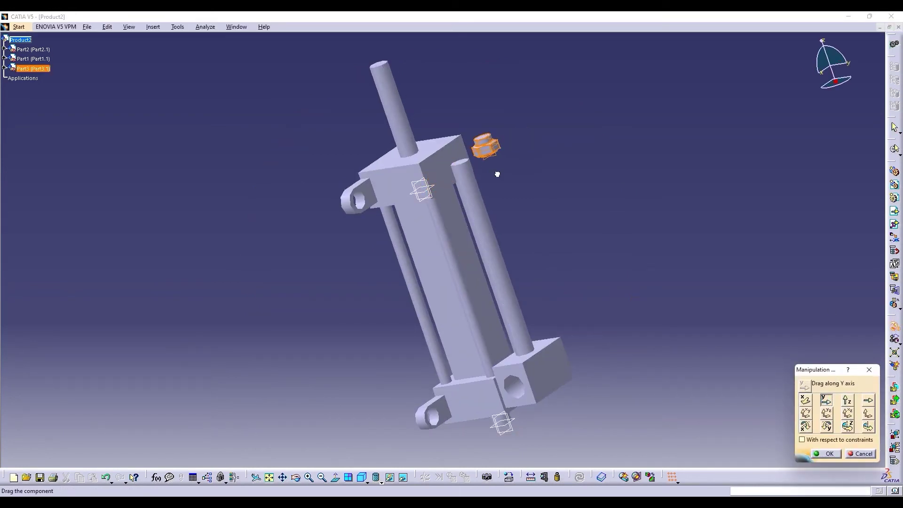
{"action": "left_click", "coordinate": [826, 454]}
Step: Move the nut along the X axis until it sits beside the upper end of the body's outer side rod
{"action": "middle_click_drag", "start_coordinate": [530, 264], "coordinate": [261, 288]}
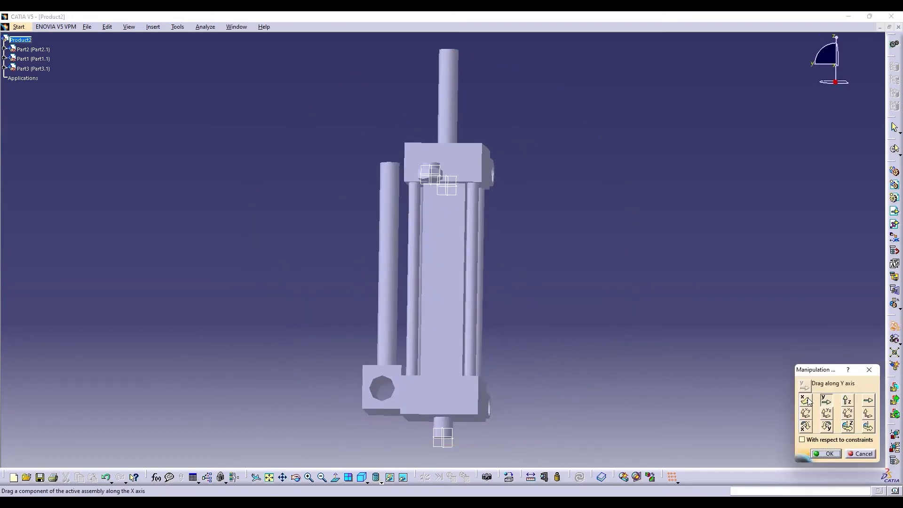
{"action": "left_click", "coordinate": [805, 400]}
{"action": "left_click_drag", "start_coordinate": [430, 173], "coordinate": [391, 160]}
{"action": "left_click", "coordinate": [295, 477]}
{"action": "left_click_drag", "start_coordinate": [437, 314], "coordinate": [799, 339]}
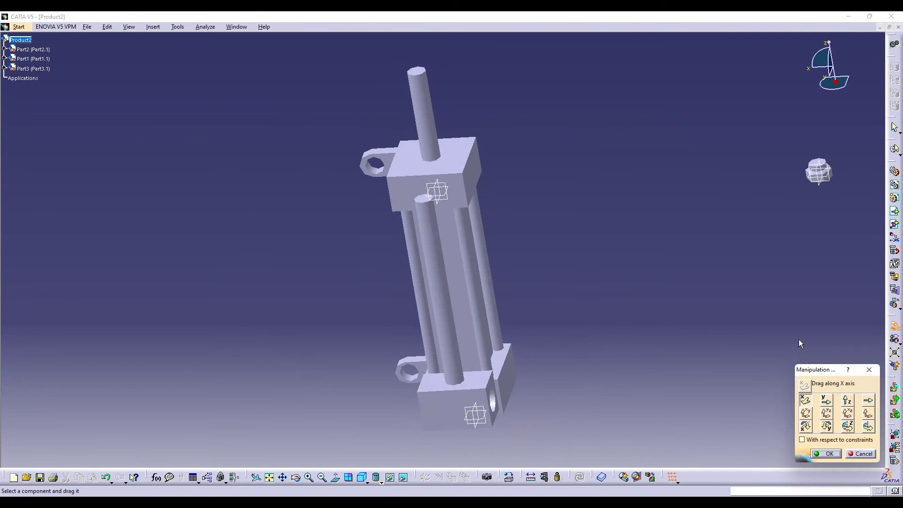
{"action": "left_click", "coordinate": [805, 399]}
{"action": "left_click_drag", "start_coordinate": [810, 191], "coordinate": [405, 185]}
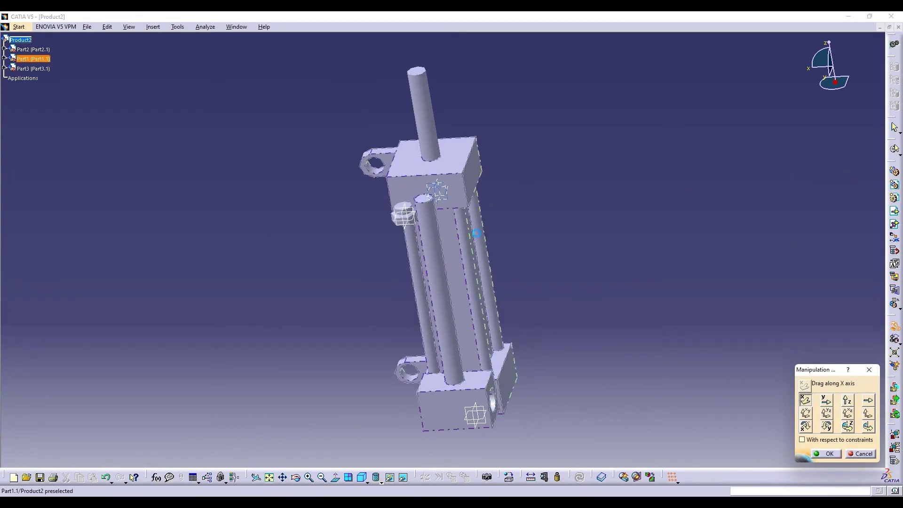
Step: Rotate the nut about the X axis with Manipulation so that its stub points sideways
{"action": "left_click", "coordinate": [868, 427]}
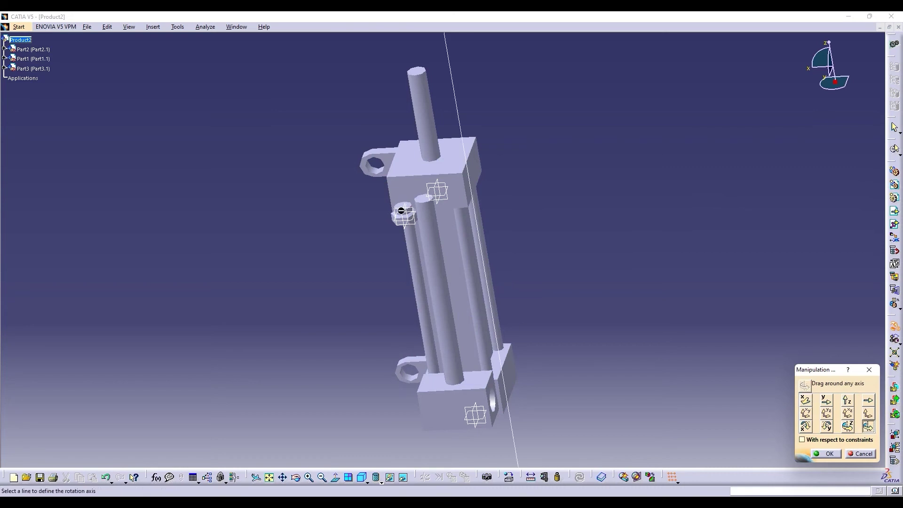
{"action": "left_click", "coordinate": [401, 220]}
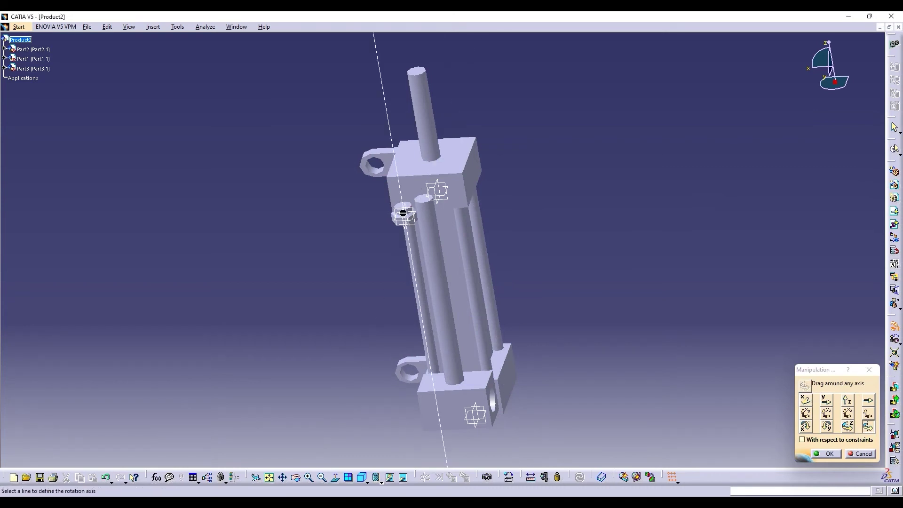
{"action": "left_click", "coordinate": [805, 427]}
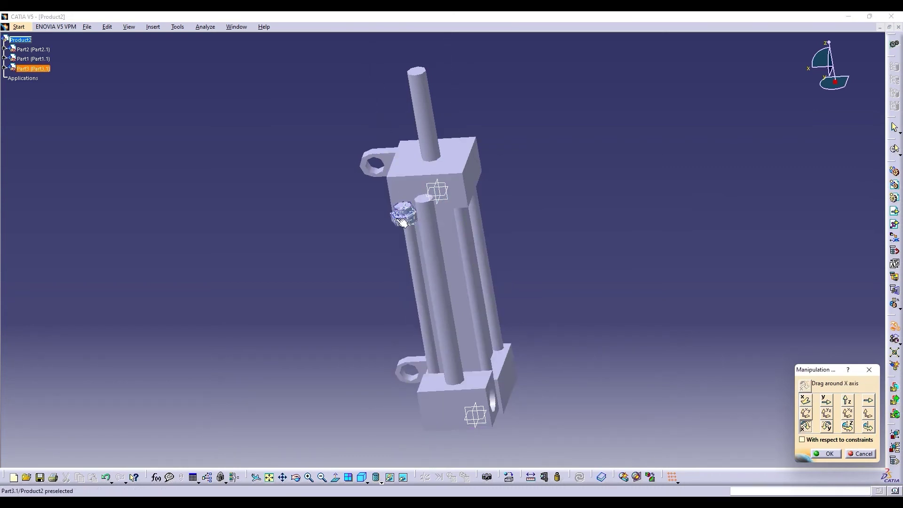
{"action": "left_click_drag", "start_coordinate": [402, 222], "coordinate": [620, 306]}
Step: Shift the nut along the X, Y and Z axes closer to the outer side rod's upper end
{"action": "left_click", "coordinate": [825, 401]}
{"action": "left_click", "coordinate": [295, 476]}
{"action": "left_click", "coordinate": [809, 400]}
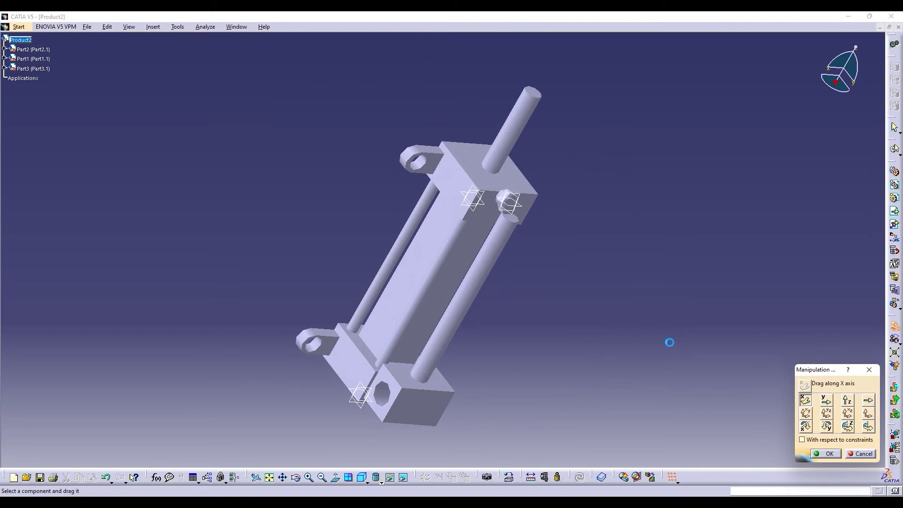
{"action": "left_click", "coordinate": [826, 400]}
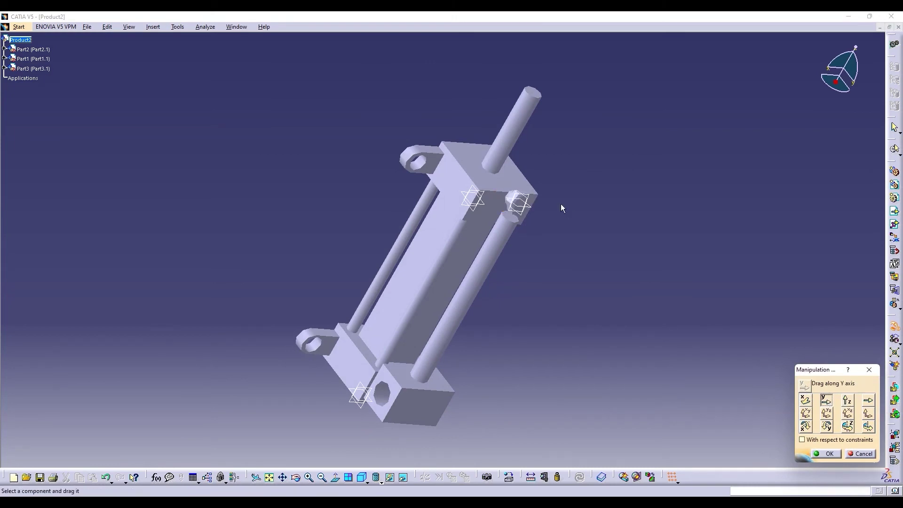
{"action": "left_click_drag", "start_coordinate": [516, 203], "coordinate": [520, 208]}
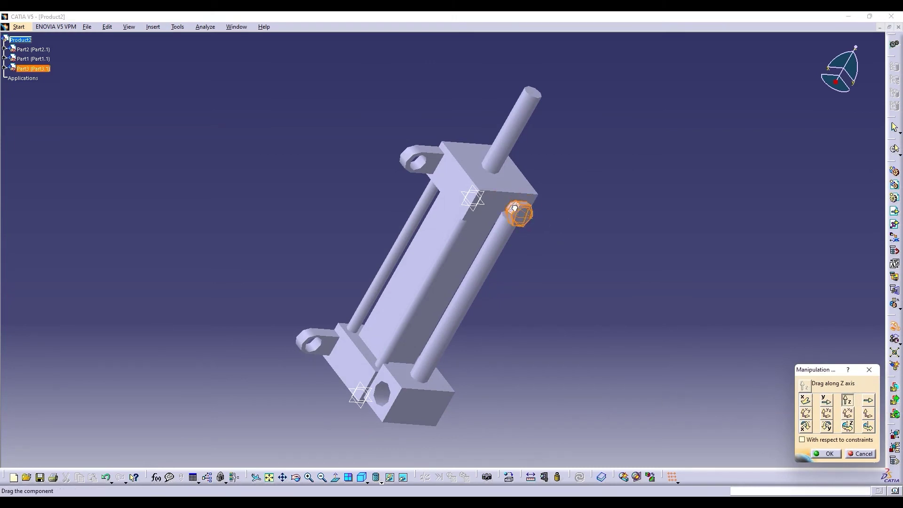
Step: Position the nut on the outer side rod's upper end, adjusting it along the X, Z and Y axes
{"action": "left_click", "coordinate": [295, 477]}
{"action": "left_click_drag", "start_coordinate": [470, 244], "coordinate": [393, 320]}
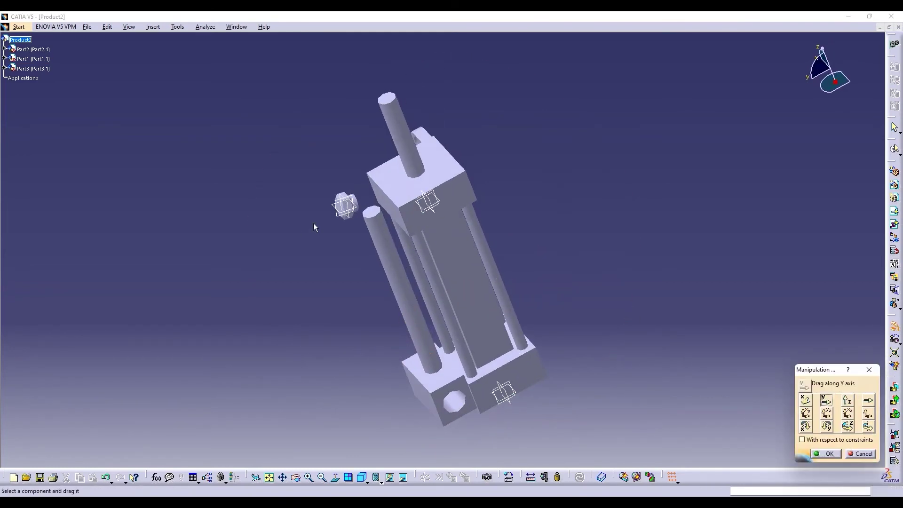
{"action": "left_click", "coordinate": [806, 400]}
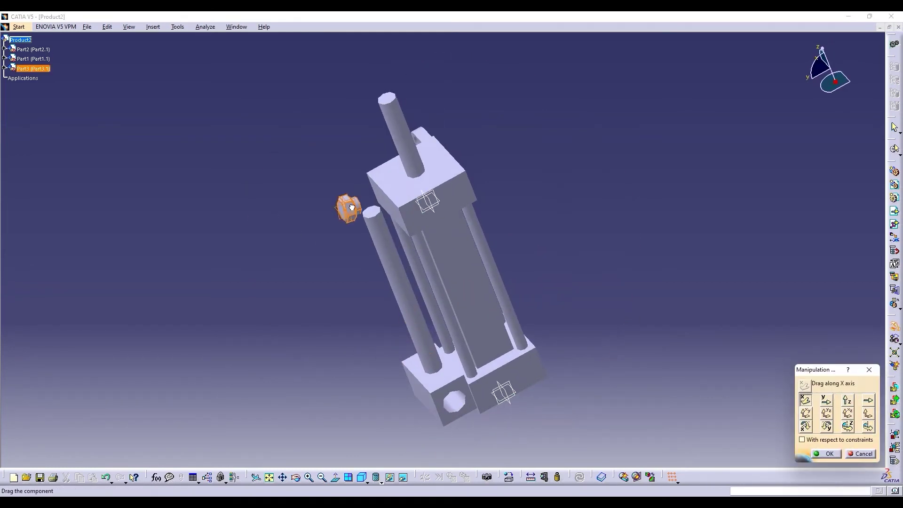
{"action": "left_click_drag", "start_coordinate": [360, 198], "coordinate": [374, 189]}
{"action": "left_click", "coordinate": [826, 400]}
{"action": "left_click", "coordinate": [847, 400]}
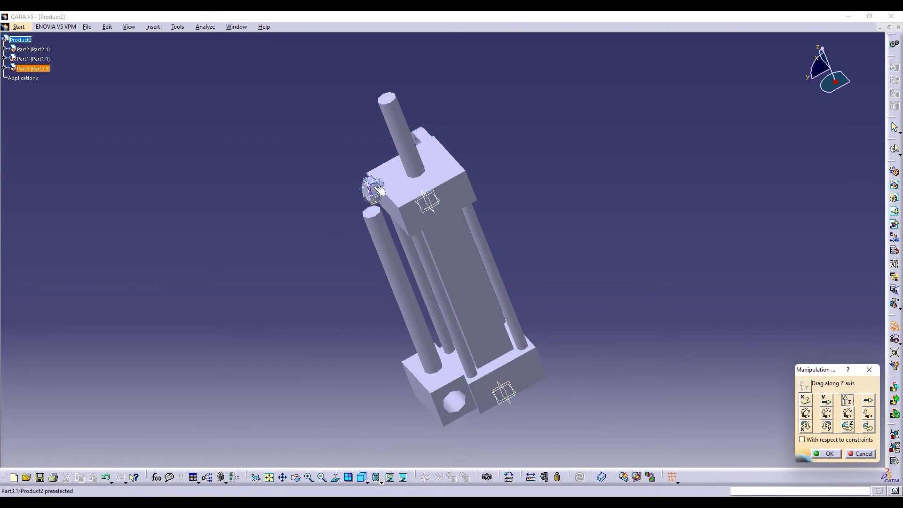
{"action": "left_click", "coordinate": [827, 400]}
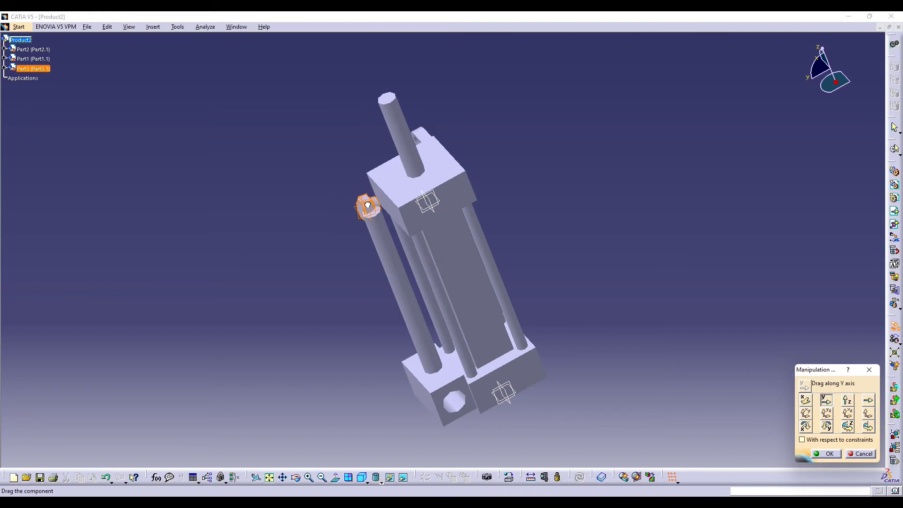
Step: Switch to Part3.CATPart and increase the length of Pad.2 so that the nut's stub becomes a long shaft
{"action": "left_click", "coordinate": [236, 27]}
{"action": "left_click", "coordinate": [256, 121]}
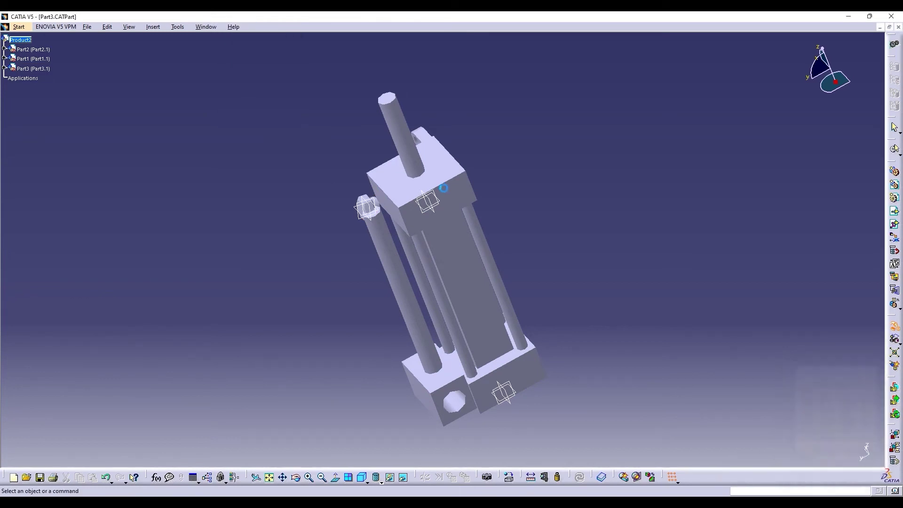
{"action": "double_click", "coordinate": [29, 135]}
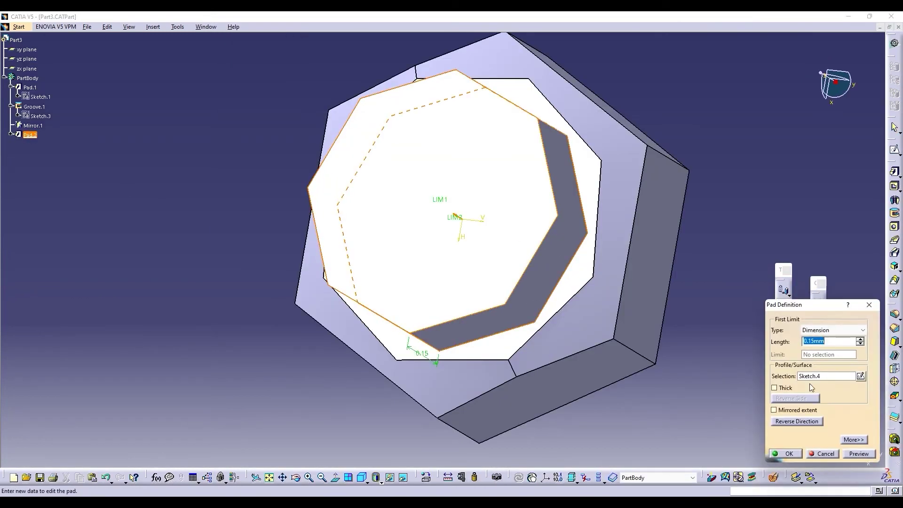
{"action": "left_click", "coordinate": [796, 453]}
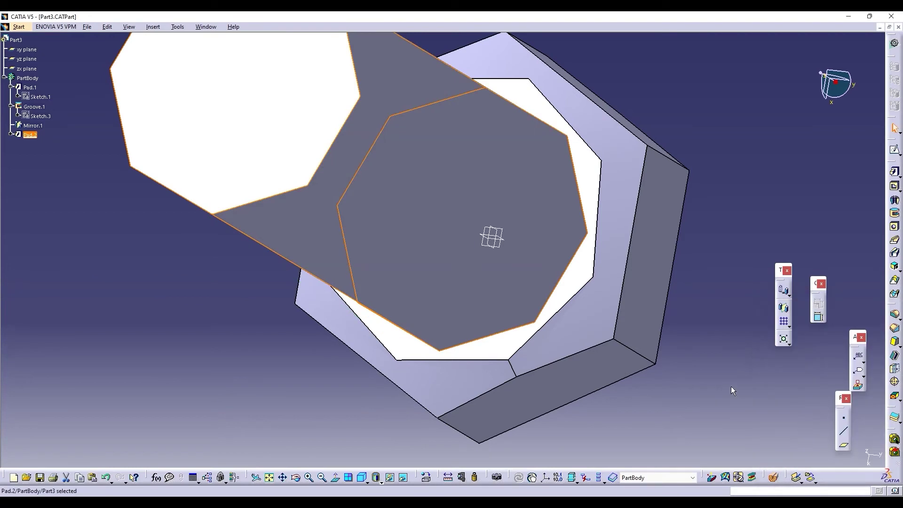
Step: Save Part3 and return to the Product2 assembly
{"action": "left_click", "coordinate": [87, 27]}
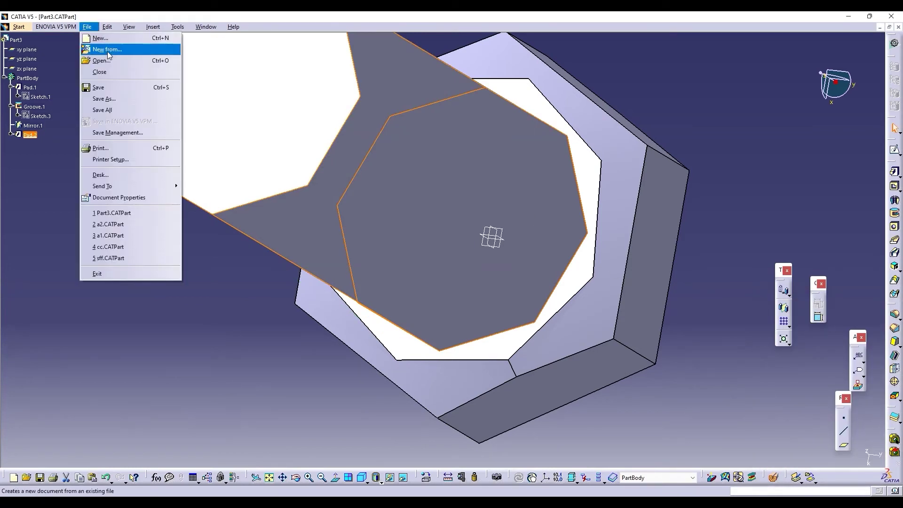
{"action": "left_click", "coordinate": [101, 87]}
{"action": "left_click", "coordinate": [205, 27]}
{"action": "left_click", "coordinate": [225, 120]}
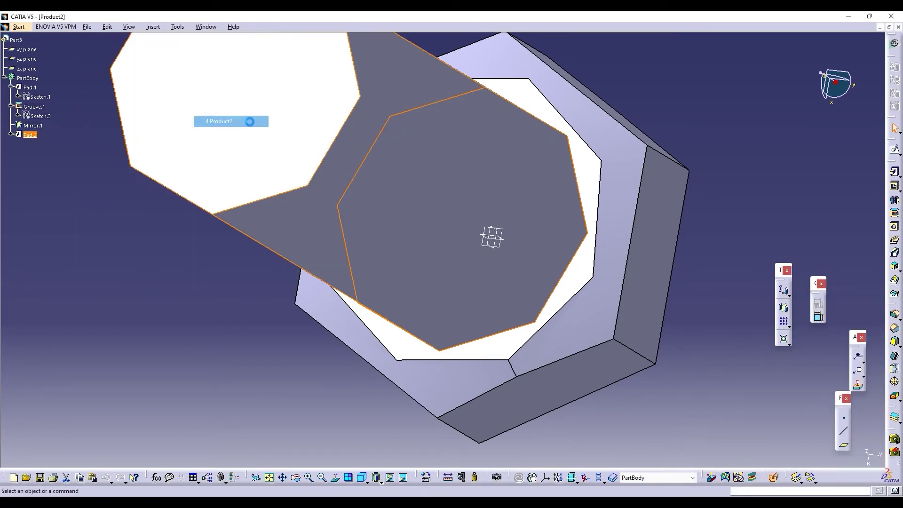
Step: Fine-tune the lengthened nut's position along the Z, Y and X axes so it caps the outer side rod
{"action": "left_click", "coordinate": [895, 339]}
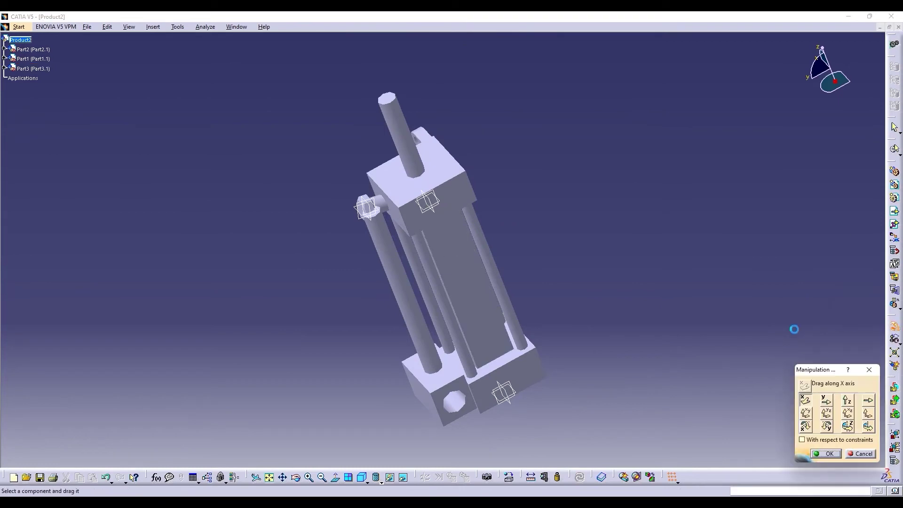
{"action": "left_click", "coordinate": [362, 214]}
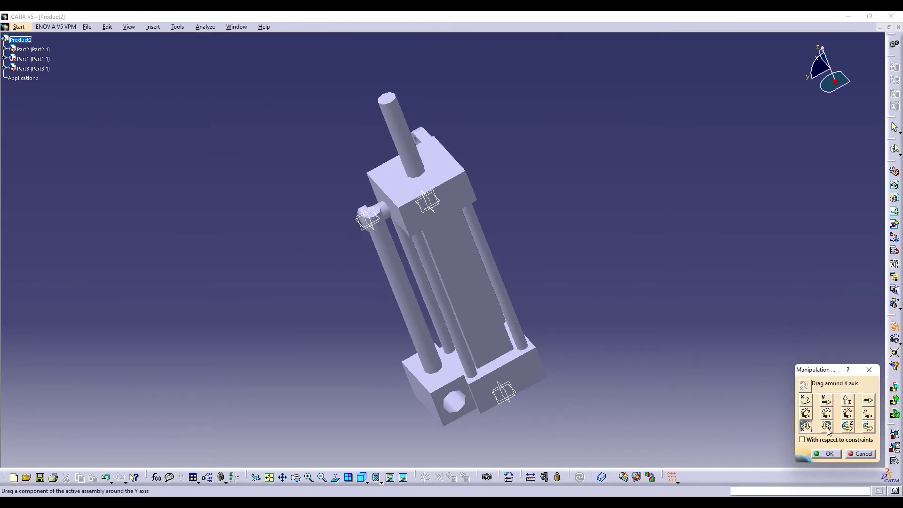
{"action": "left_click", "coordinate": [846, 401]}
{"action": "left_click_drag", "start_coordinate": [367, 217], "coordinate": [364, 210]}
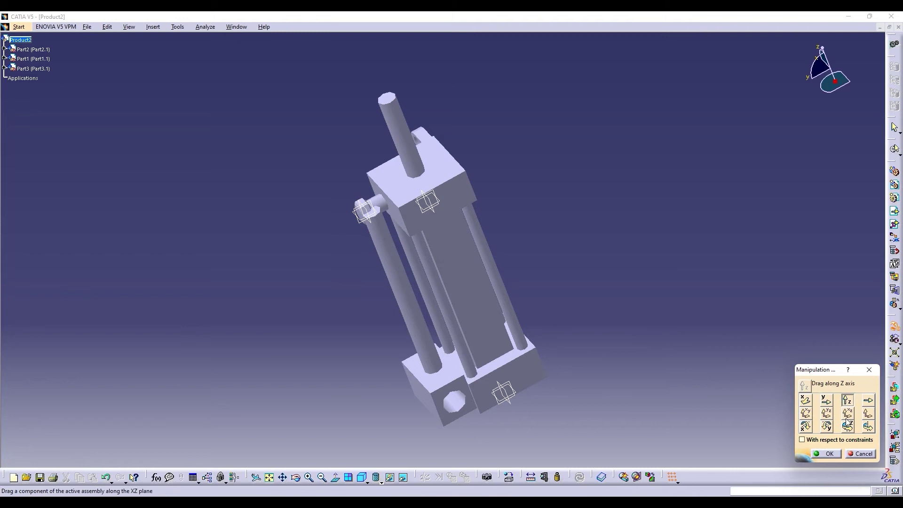
{"action": "left_click", "coordinate": [826, 401]}
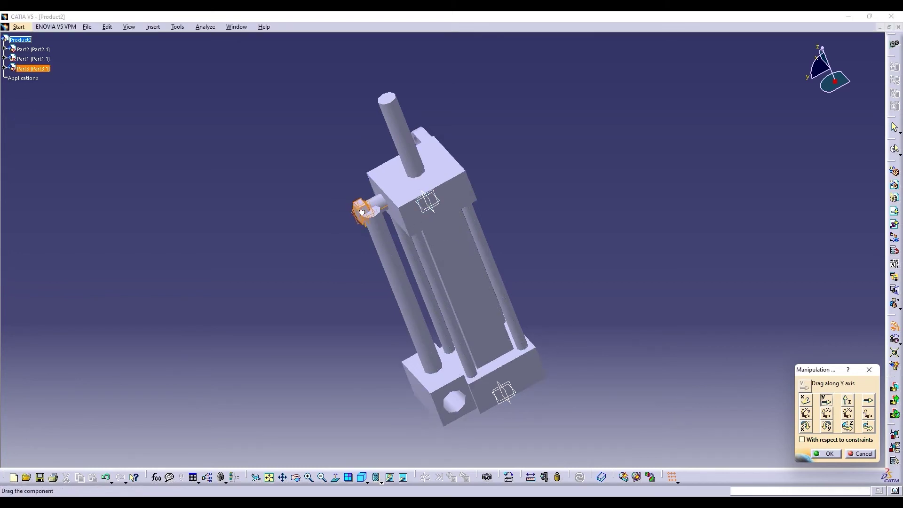
{"action": "left_click", "coordinate": [804, 400]}
{"action": "left_click_drag", "start_coordinate": [374, 210], "coordinate": [378, 214]}
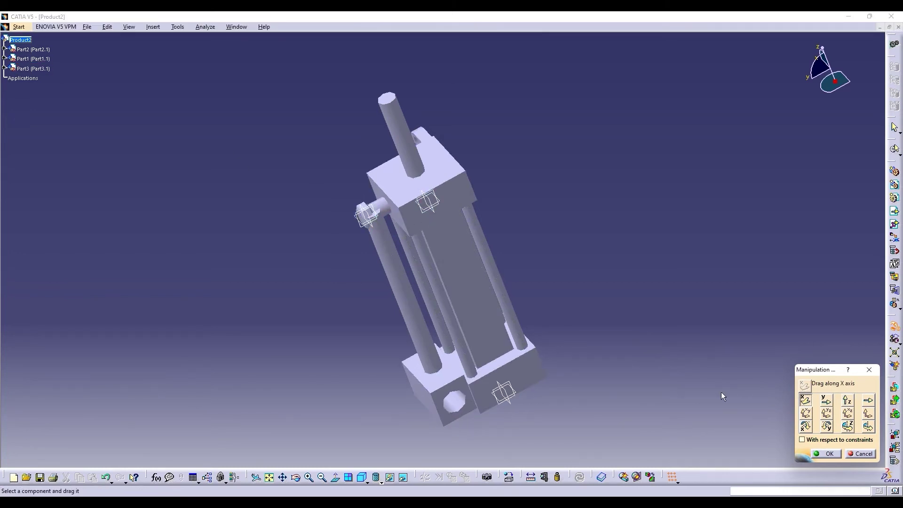
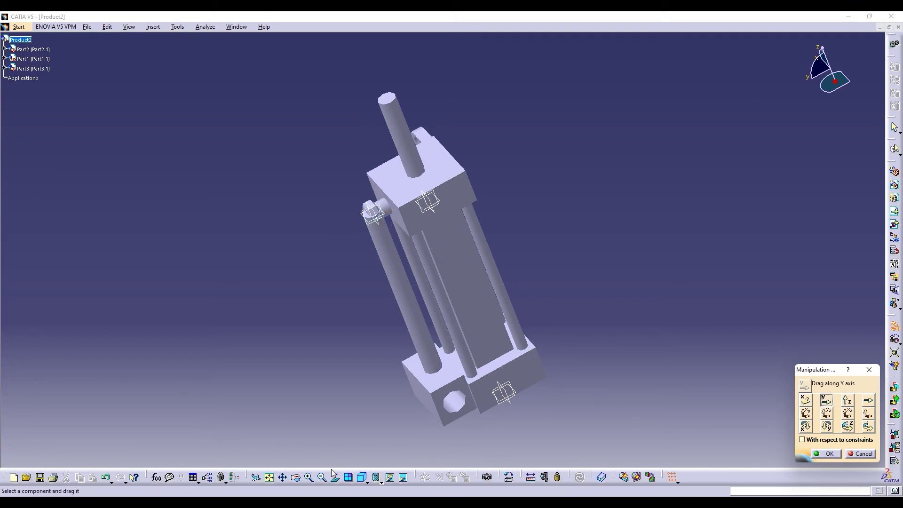
Step: Switch to a2.CATPart and open a new sketch on the yz plane
{"action": "left_click", "coordinate": [295, 477]}
{"action": "left_click_drag", "start_coordinate": [366, 339], "coordinate": [464, 74]}
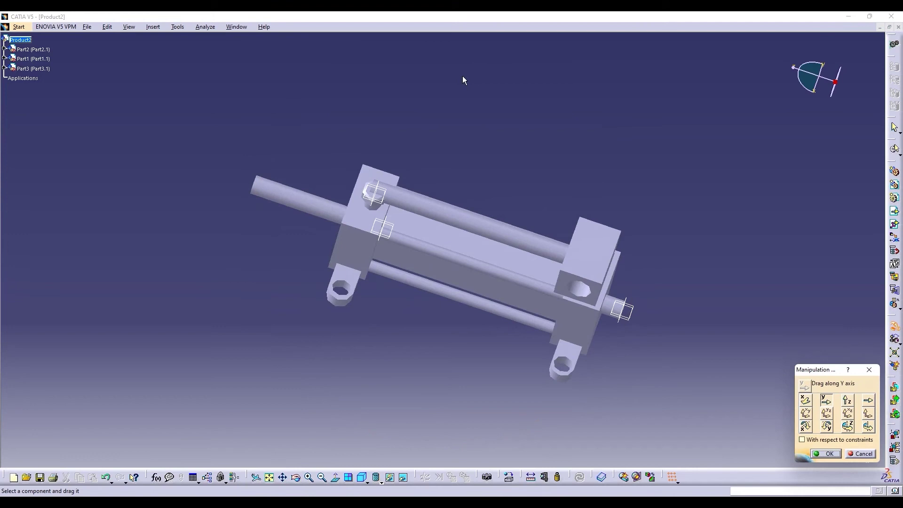
{"action": "left_click", "coordinate": [236, 27]}
{"action": "left_click", "coordinate": [260, 100]}
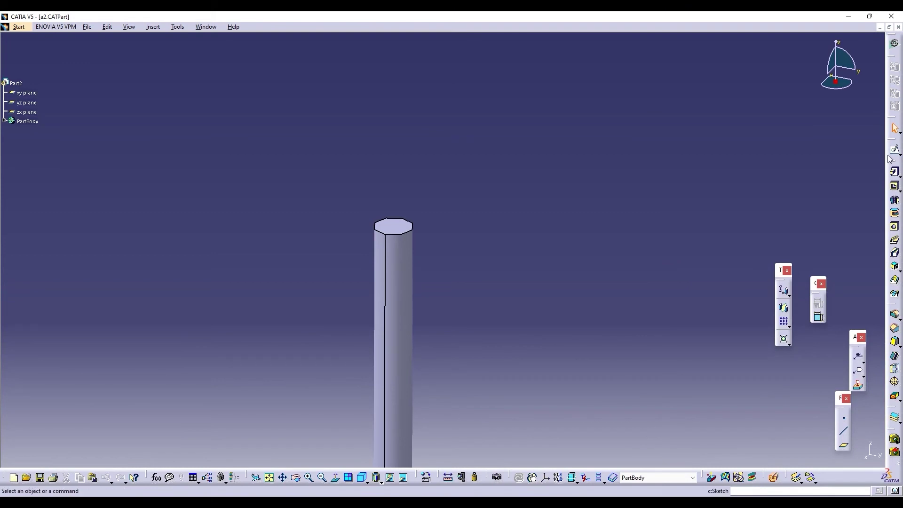
{"action": "middle_click_drag", "start_coordinate": [524, 355], "coordinate": [540, 166]}
{"action": "middle_click_drag", "start_coordinate": [507, 446], "coordinate": [486, 370]}
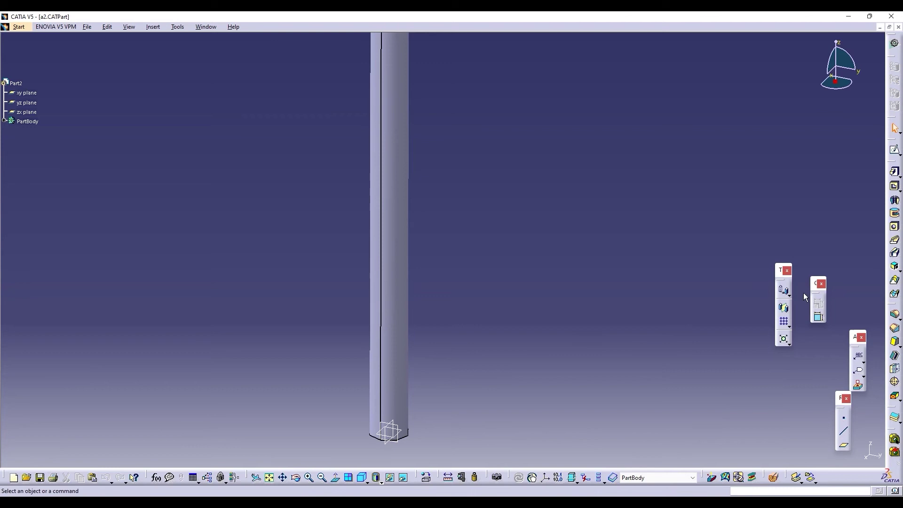
{"action": "left_click", "coordinate": [895, 149]}
{"action": "left_click", "coordinate": [390, 432]}
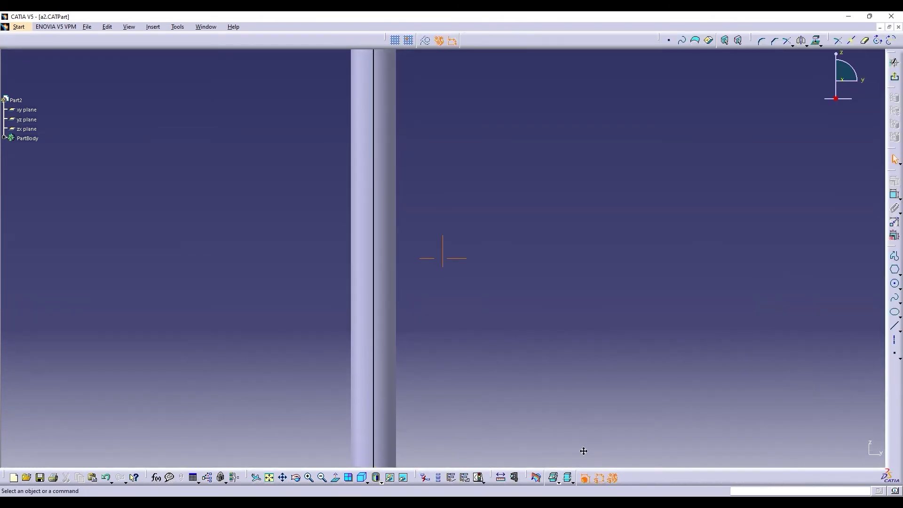
Step: Sketch a circle of about 1.4 mm radius centred on the middle of the rod's upper end
{"action": "left_click", "coordinate": [894, 255]}
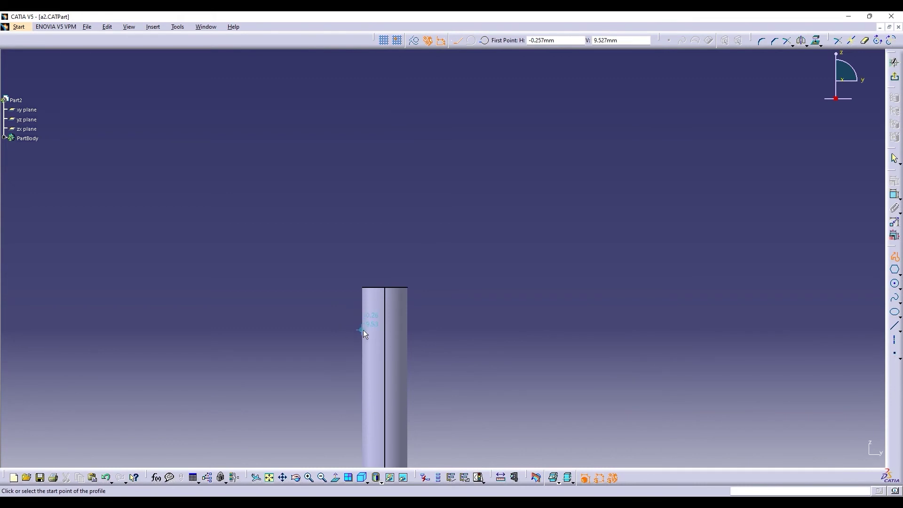
{"action": "left_click", "coordinate": [894, 284]}
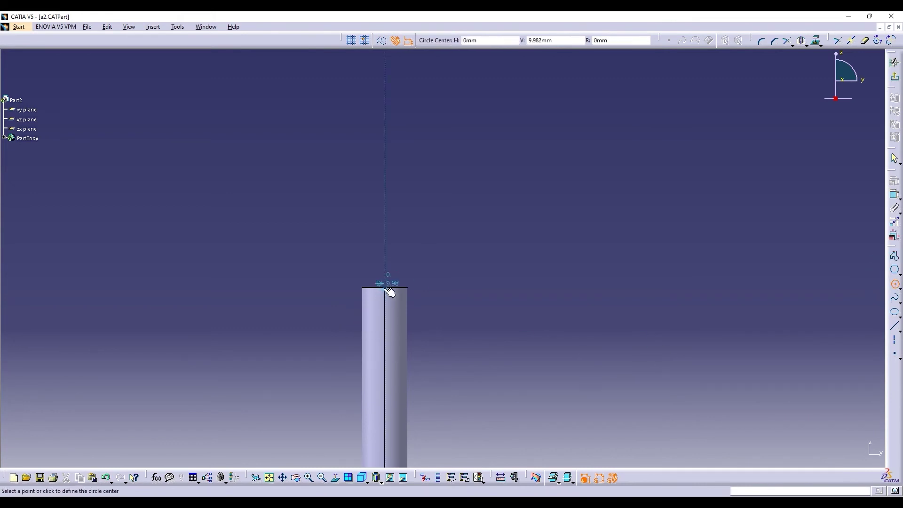
{"action": "left_click", "coordinate": [385, 288]}
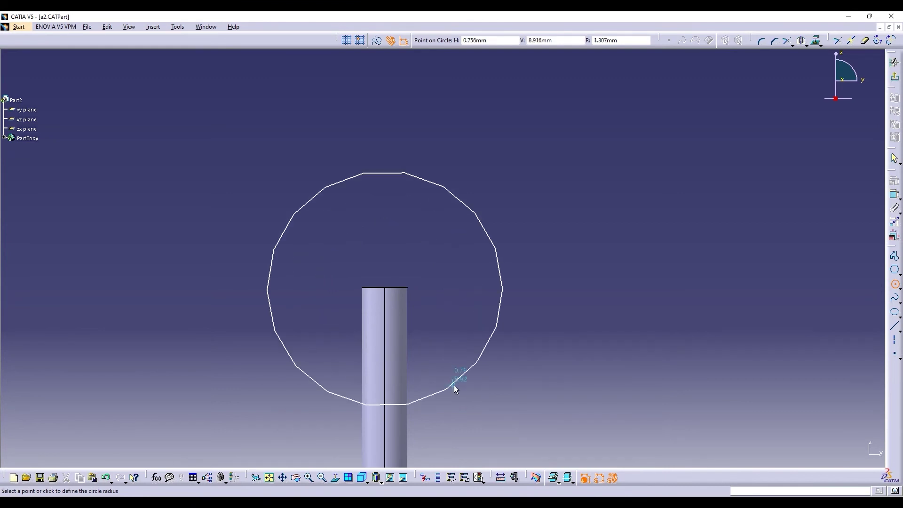
{"action": "left_click", "coordinate": [461, 387]}
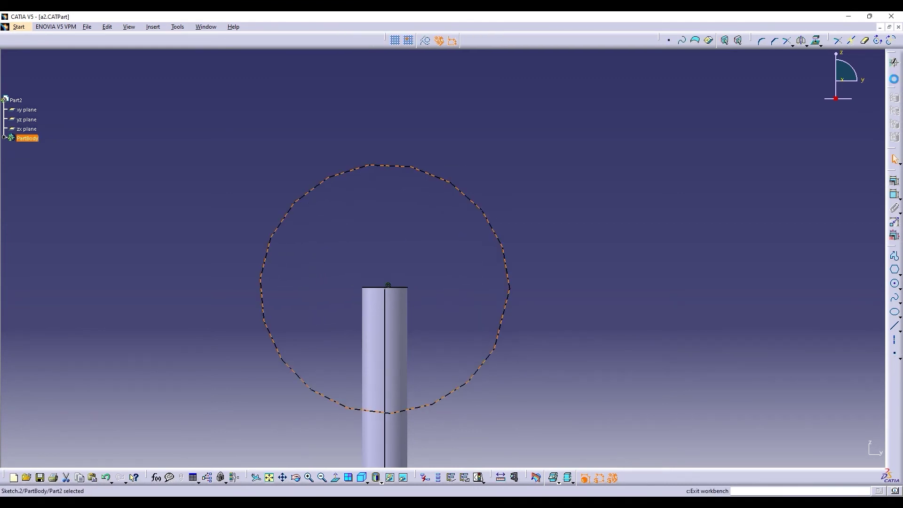
Step: Pad the circle at the rod's upper end with a length of 1 mm and mirrored extent
{"action": "left_click", "coordinate": [894, 77]}
{"action": "left_click", "coordinate": [894, 173]}
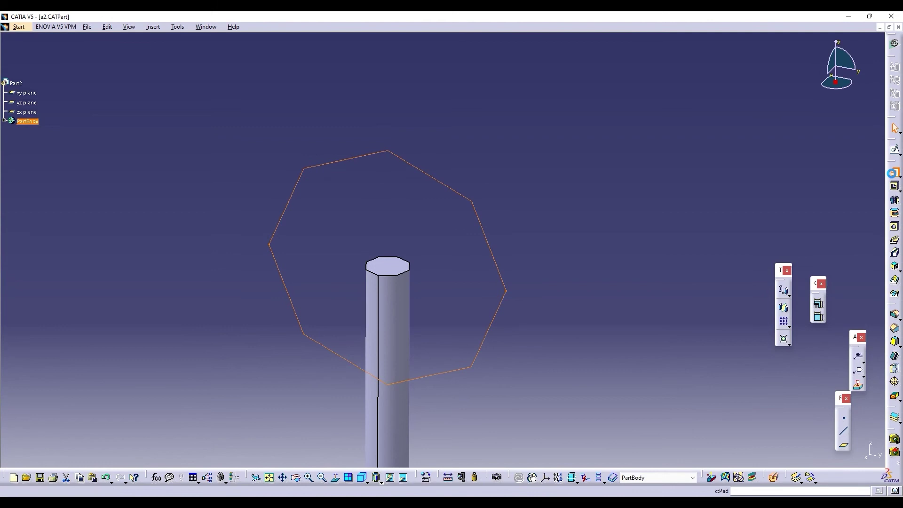
{"action": "left_click", "coordinate": [798, 414]}
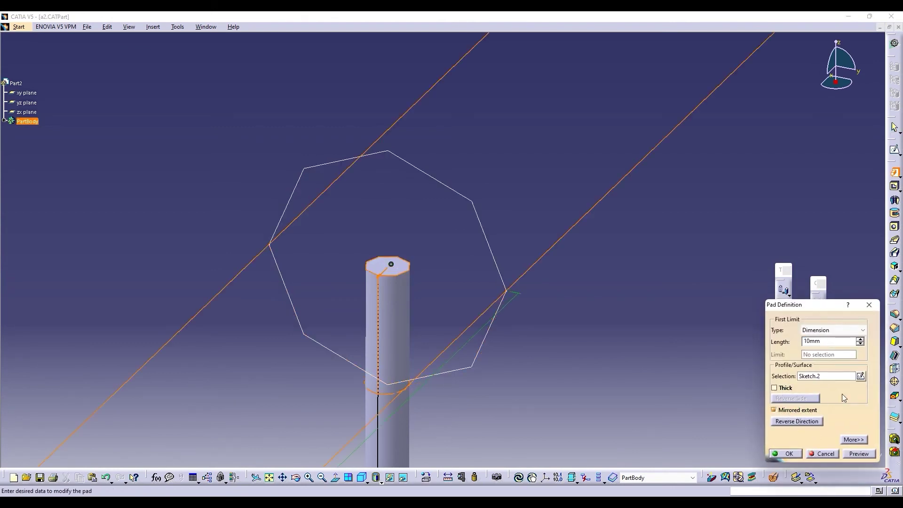
{"action": "left_click", "coordinate": [860, 344]}
{"action": "left_click", "coordinate": [860, 344]}
{"action": "left_click", "coordinate": [860, 344]}
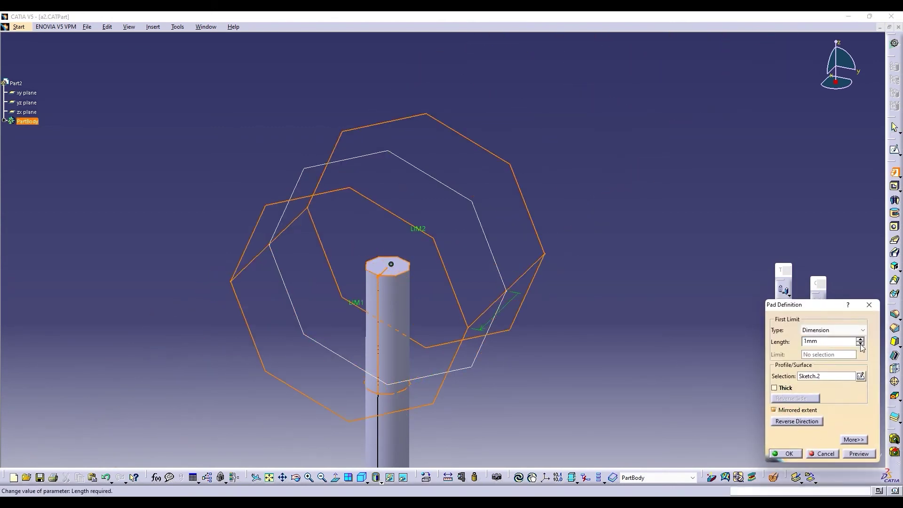
{"action": "left_click", "coordinate": [858, 453]}
{"action": "left_click", "coordinate": [789, 454]}
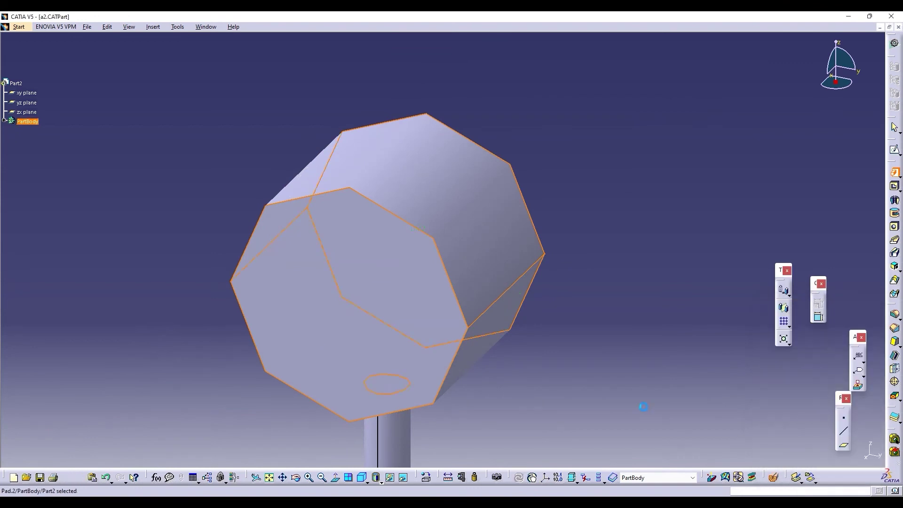
Step: Sketch a circle of about 1.05 mm radius at the centre of the new disc's front face
{"action": "left_click", "coordinate": [894, 150]}
{"action": "left_click", "coordinate": [423, 329]}
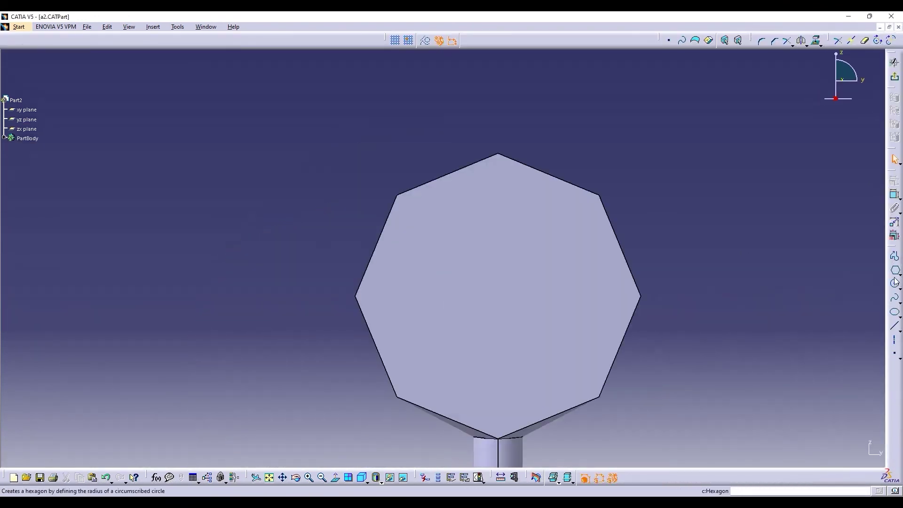
{"action": "left_click", "coordinate": [894, 283]}
{"action": "left_click", "coordinate": [501, 293]}
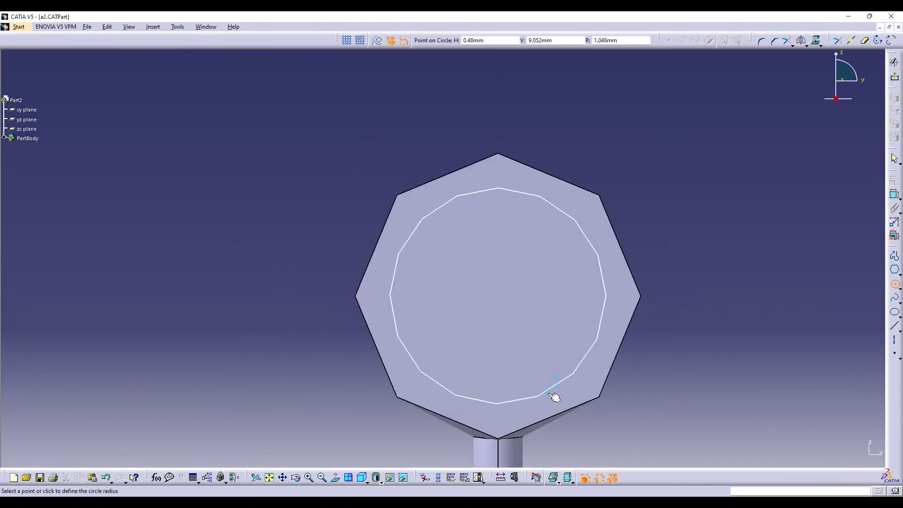
{"action": "left_click", "coordinate": [554, 395]}
{"action": "left_click", "coordinate": [894, 62]}
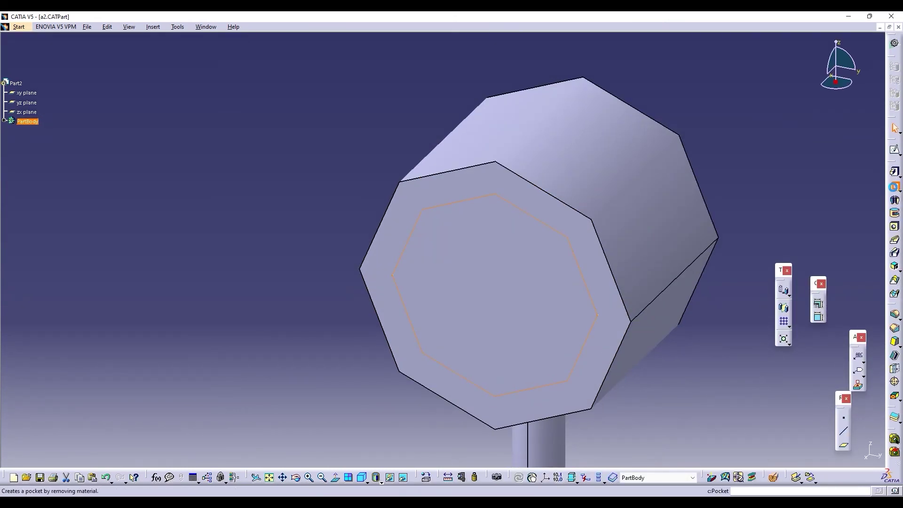
Step: Cut a 3 mm deep pocket from the inner circle through the disc to form an eye
{"action": "left_click", "coordinate": [894, 184]}
{"action": "left_click", "coordinate": [860, 340]}
{"action": "left_click", "coordinate": [859, 339]}
{"action": "left_click", "coordinate": [858, 453]}
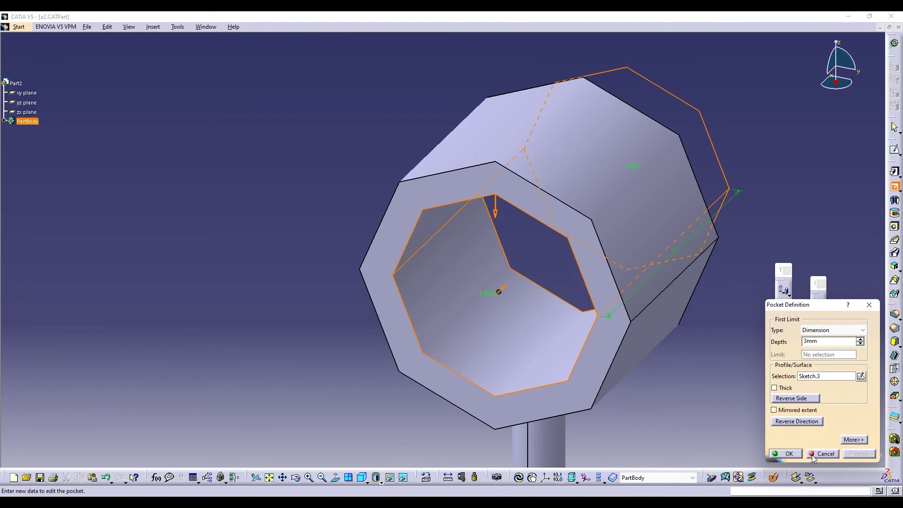
{"action": "left_click", "coordinate": [790, 453]}
{"action": "middle_click_drag", "start_coordinate": [718, 364], "coordinate": [489, 323]}
Step: Save the modified rod part under the new name lp on the Desktop
{"action": "left_click", "coordinate": [86, 27]}
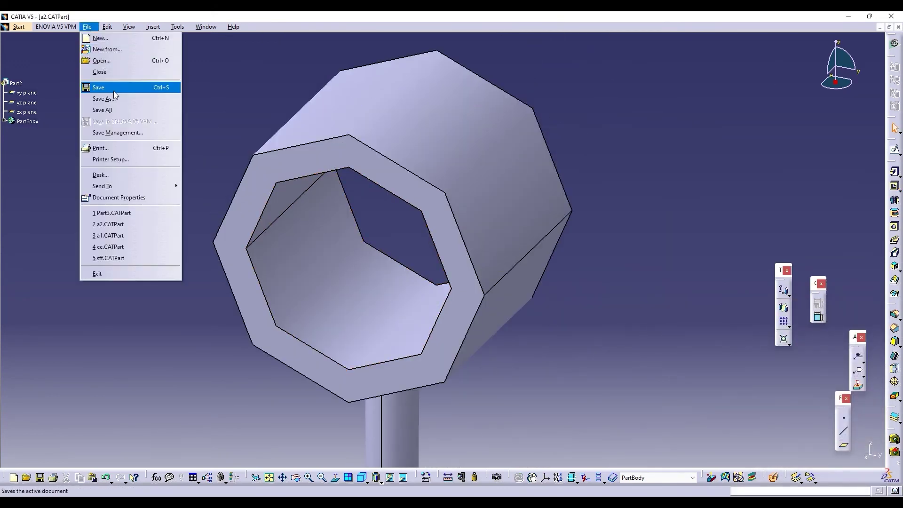
{"action": "left_click", "coordinate": [105, 99]}
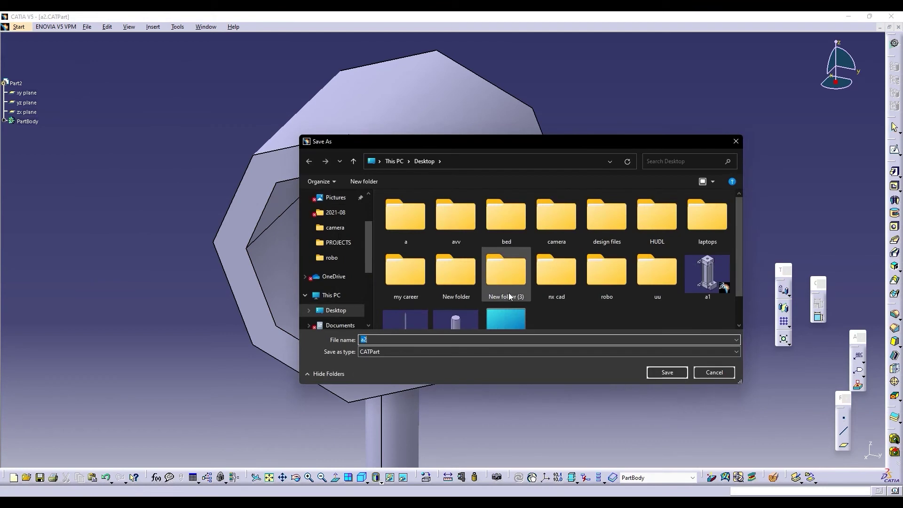
{"action": "scroll", "coordinate": [336, 237], "scroll_direction": "up", "scroll_amount": 3}
{"action": "left_click", "coordinate": [410, 341]}
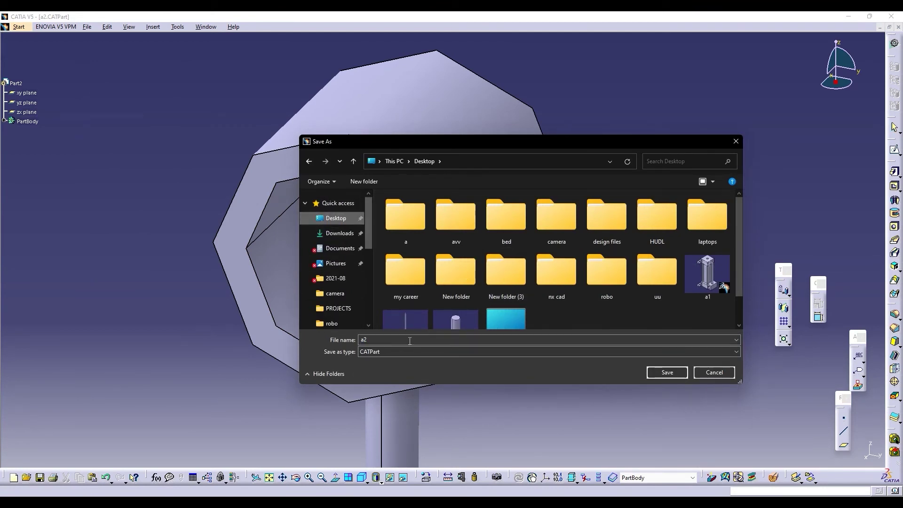
{"action": "left_click_drag", "start_coordinate": [470, 340], "coordinate": [358, 340]}
{"action": "type", "text": "lp"}
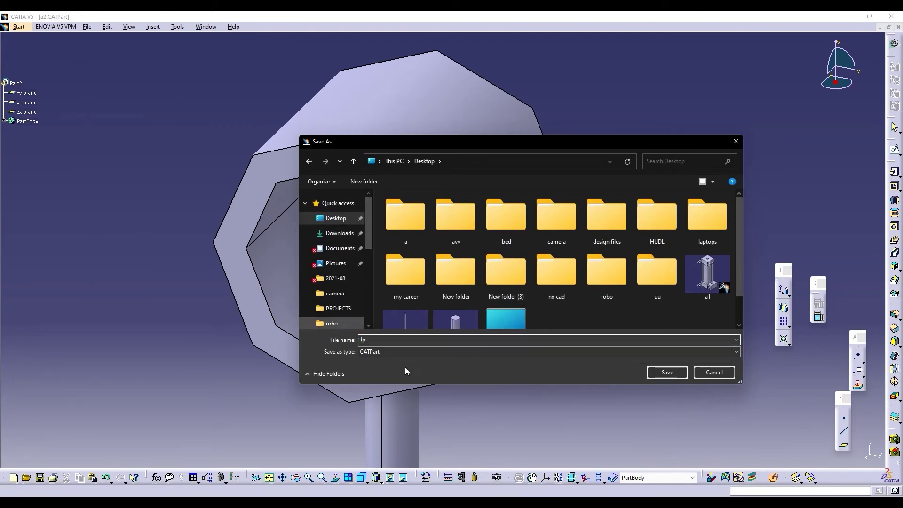
{"action": "left_click", "coordinate": [666, 372]}
{"action": "left_click", "coordinate": [484, 296]}
Step: Save lp.CATPart and return to the Product2 assembly
{"action": "left_click", "coordinate": [208, 28]}
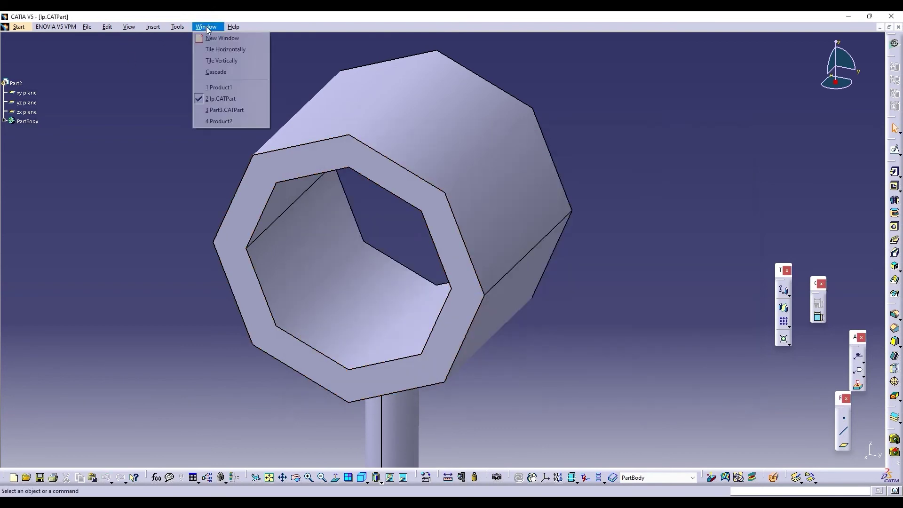
{"action": "left_click", "coordinate": [88, 27]}
{"action": "left_click", "coordinate": [88, 26]}
{"action": "left_click", "coordinate": [155, 87]}
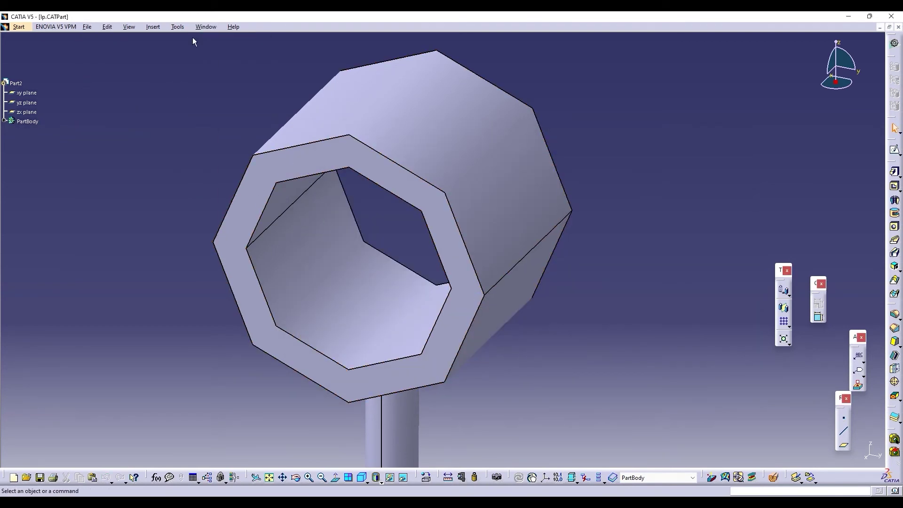
{"action": "left_click", "coordinate": [207, 27]}
{"action": "left_click", "coordinate": [221, 121]}
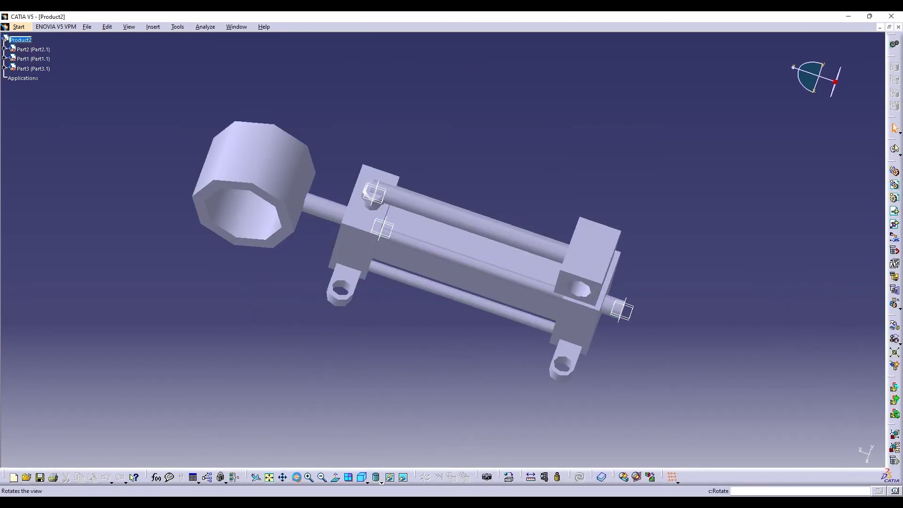
Step: Set the assembly's view mode to show materials and apply the Gold metal material to the lugged body (Part1)
{"action": "left_click", "coordinate": [296, 476]}
{"action": "left_click_drag", "start_coordinate": [463, 350], "coordinate": [449, 316]}
{"action": "left_click", "coordinate": [381, 481]}
{"action": "left_click", "coordinate": [390, 463]}
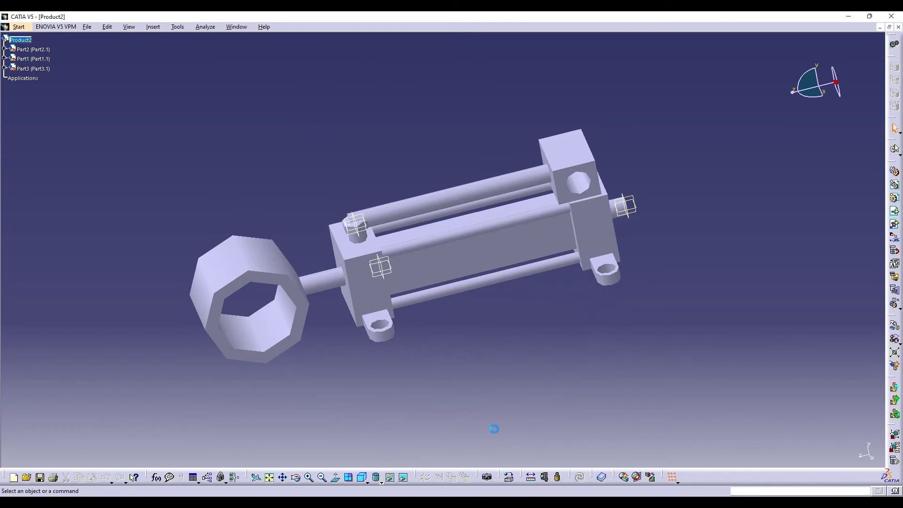
{"action": "left_click", "coordinate": [556, 477]}
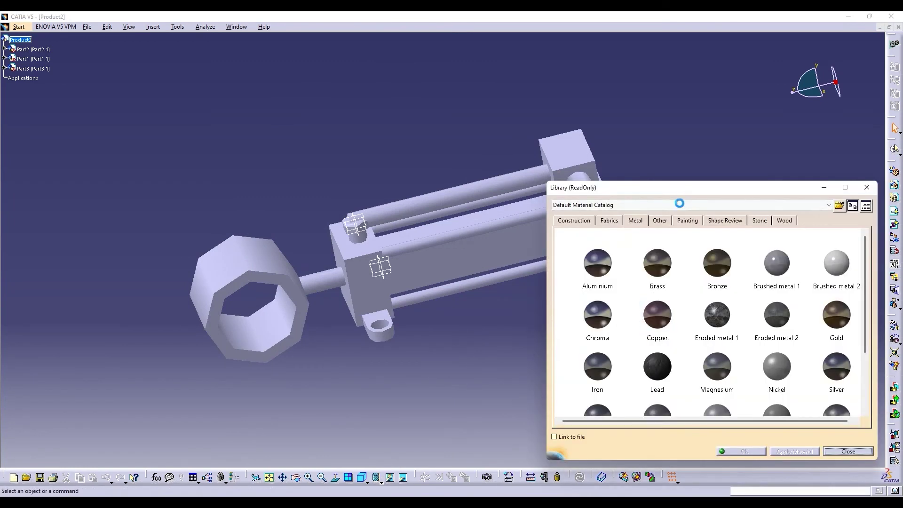
{"action": "left_click", "coordinate": [632, 380]}
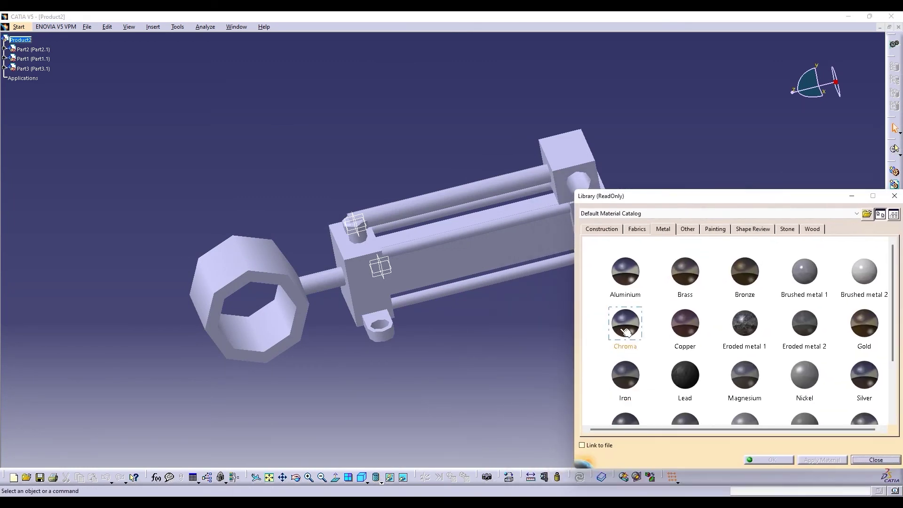
{"action": "scroll", "coordinate": [642, 373], "scroll_direction": "down", "scroll_amount": 2}
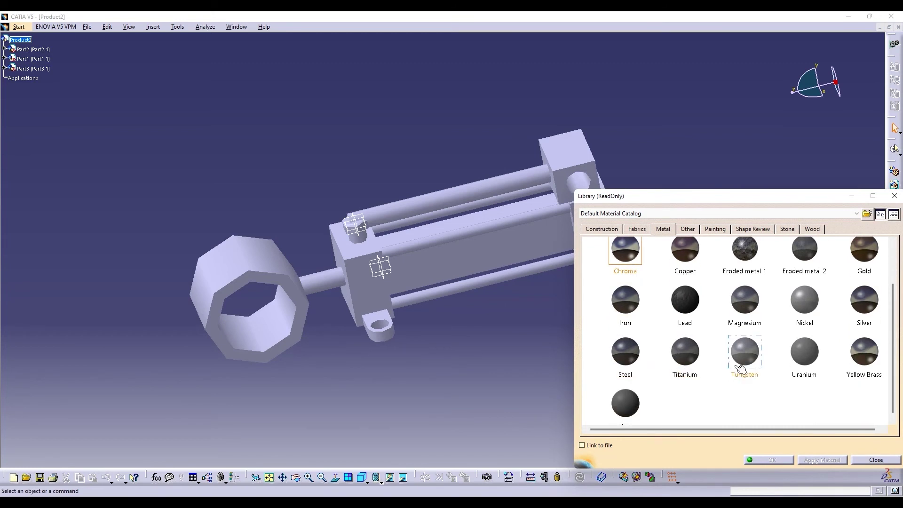
{"action": "scroll", "coordinate": [672, 343], "scroll_direction": "up", "scroll_amount": 2}
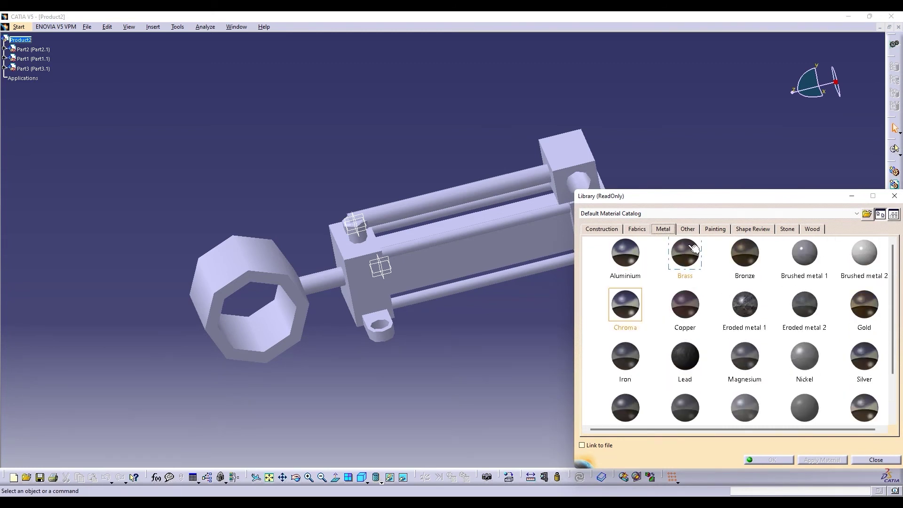
{"action": "scroll", "coordinate": [715, 327], "scroll_direction": "down", "scroll_amount": 1}
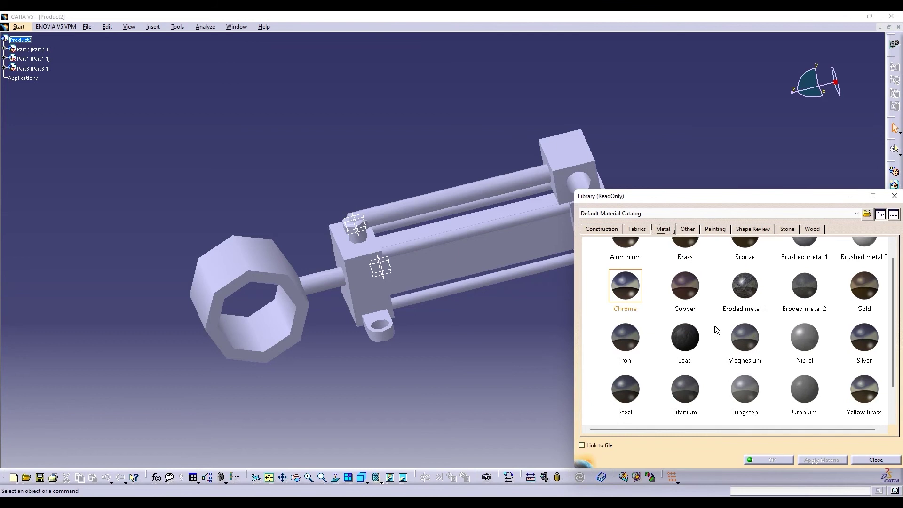
{"action": "scroll", "coordinate": [714, 326], "scroll_direction": "up", "scroll_amount": 1}
{"action": "left_click", "coordinate": [865, 310]}
{"action": "left_click", "coordinate": [477, 262]}
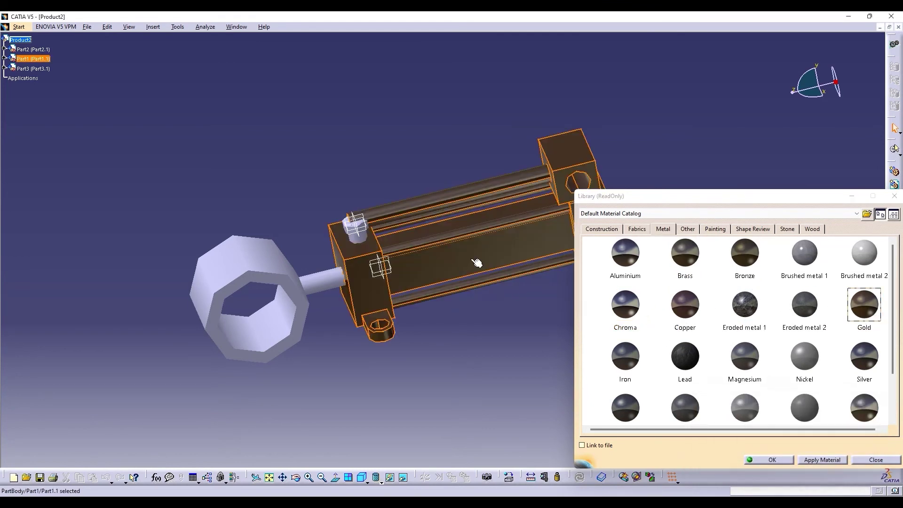
Step: Apply the Steel material to the nut (Part3) and the Chroma material to the rod with the eye (Part2)
{"action": "scroll", "coordinate": [658, 364], "scroll_direction": "down", "scroll_amount": 3}
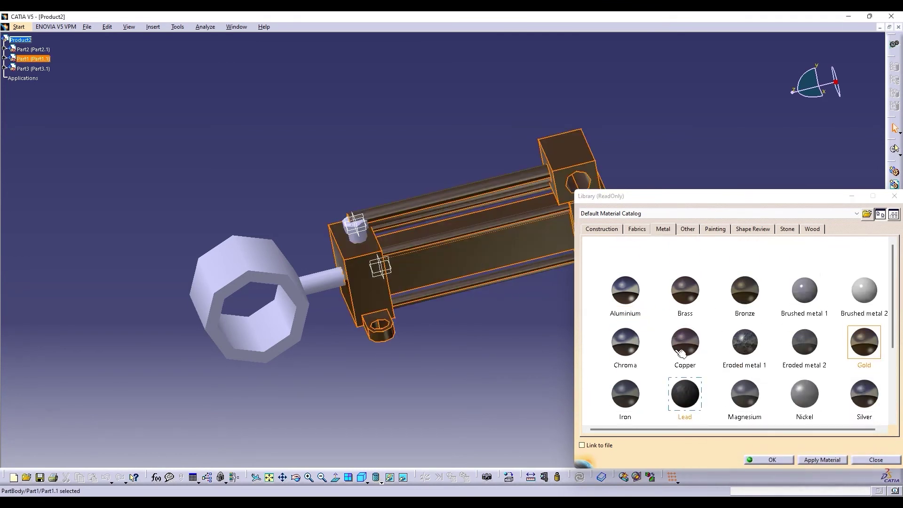
{"action": "left_click", "coordinate": [638, 376]}
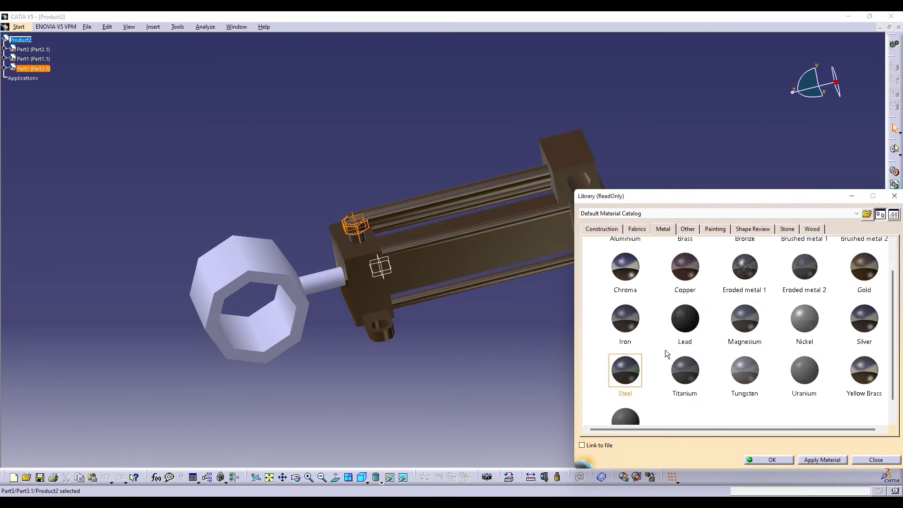
{"action": "left_click", "coordinate": [625, 266]}
{"action": "left_click", "coordinate": [327, 281]}
{"action": "left_click", "coordinate": [780, 460]}
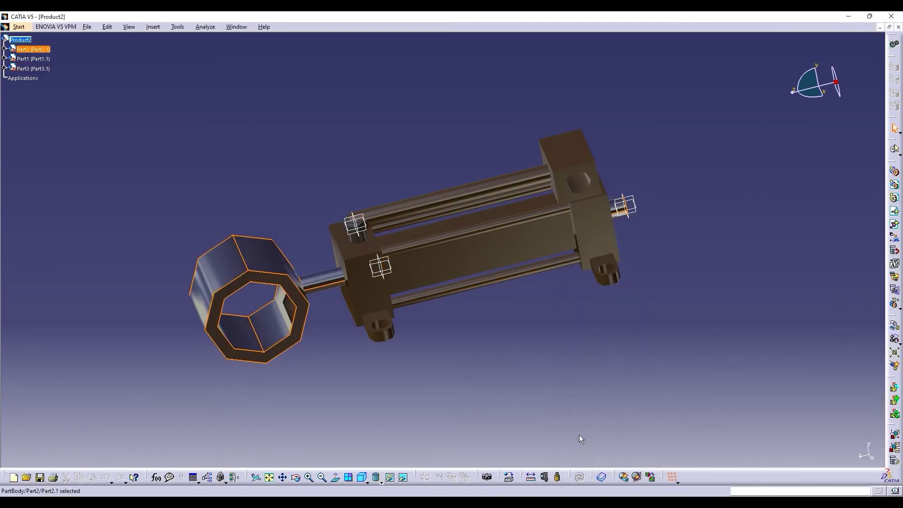
Step: Change to the Immersive System Assistant workbench and start a sticker on the flat side face of the lugged body
{"action": "left_click", "coordinate": [18, 27]}
{"action": "mouse_move", "coordinate": [71, 49]}
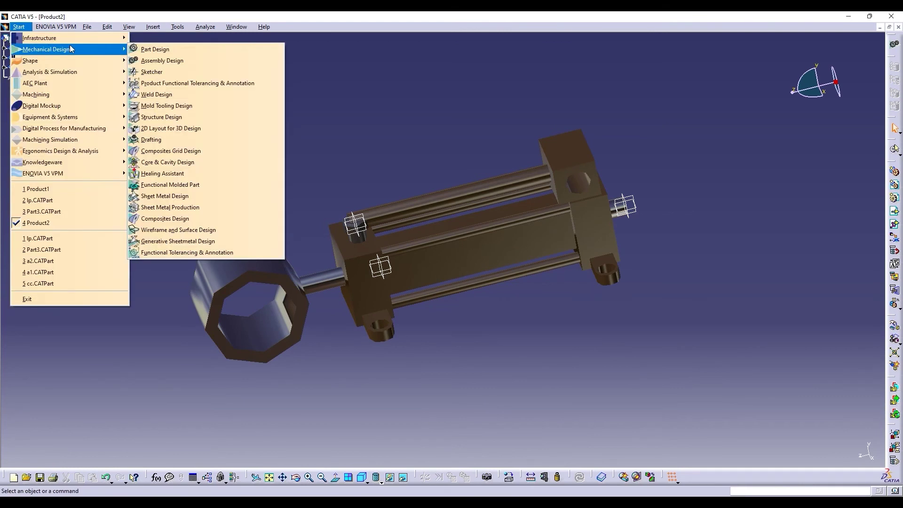
{"action": "mouse_move", "coordinate": [98, 38]}
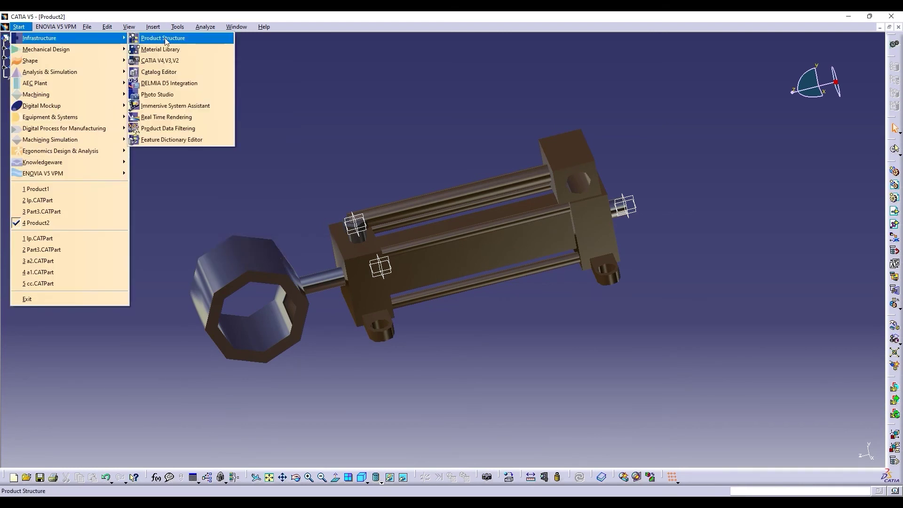
{"action": "left_click", "coordinate": [171, 106]}
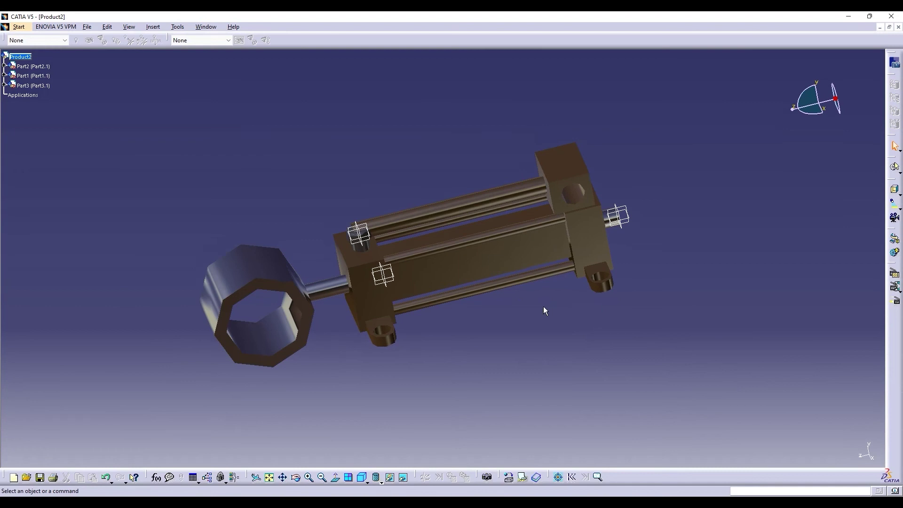
{"action": "left_click", "coordinate": [522, 477]}
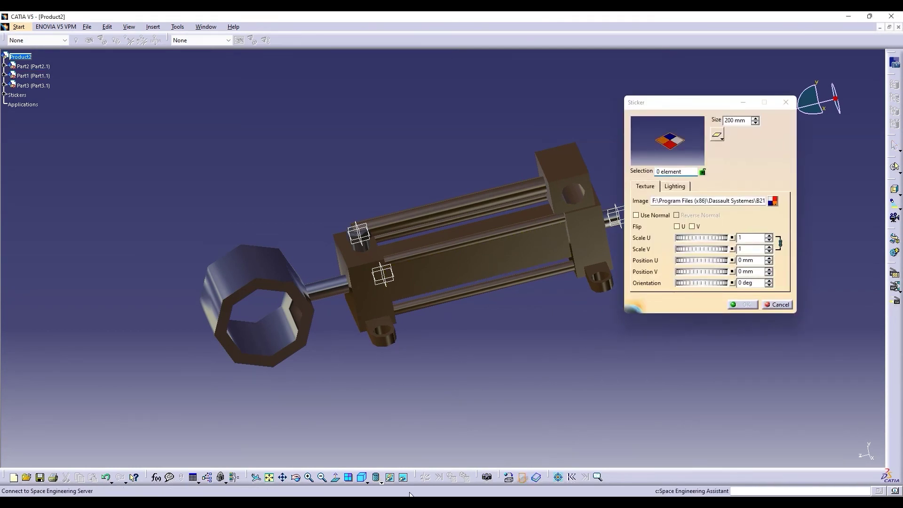
{"action": "middle_click_drag", "start_coordinate": [518, 268], "coordinate": [501, 231]}
{"action": "left_click", "coordinate": [501, 232]}
Step: Load the Viking logo image into the sticker, flip it around V, shrink it and rotate it to read along the body
{"action": "left_click", "coordinate": [773, 200]}
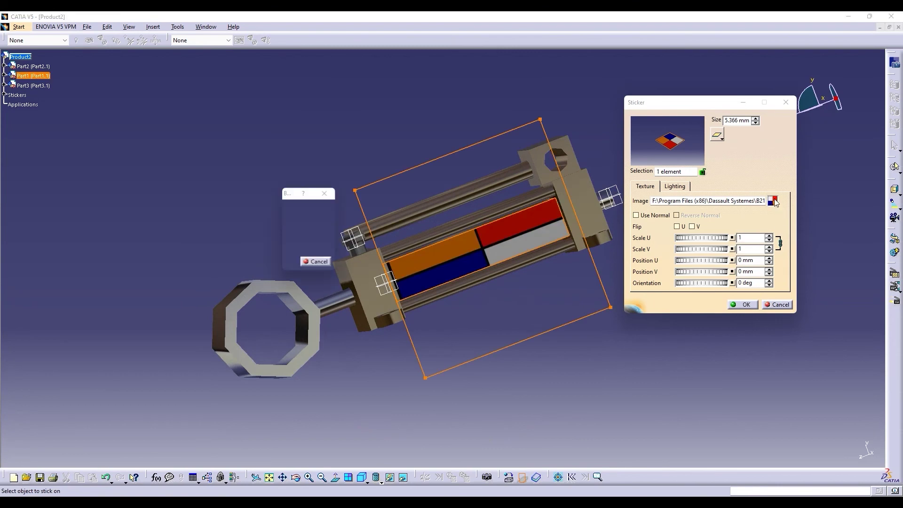
{"action": "double_click", "coordinate": [520, 259]}
{"action": "left_click", "coordinate": [695, 226]}
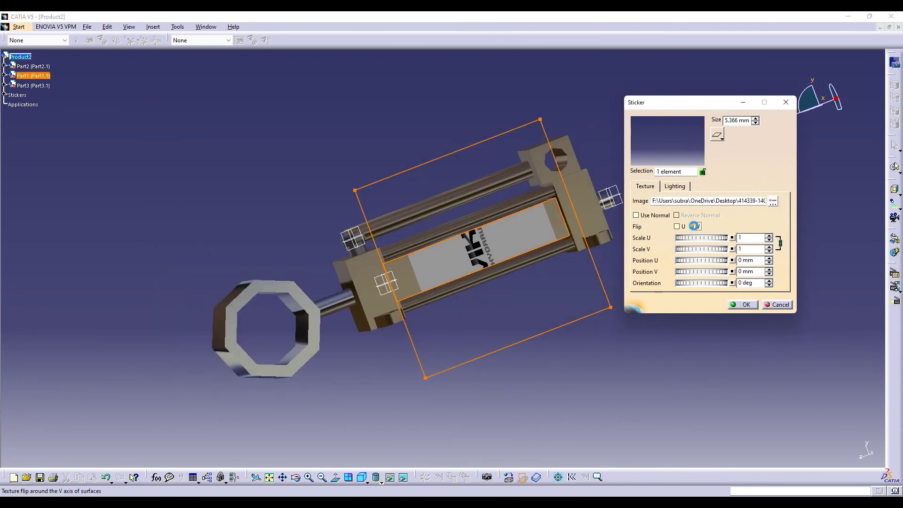
{"action": "left_click_drag", "start_coordinate": [540, 119], "coordinate": [503, 201]}
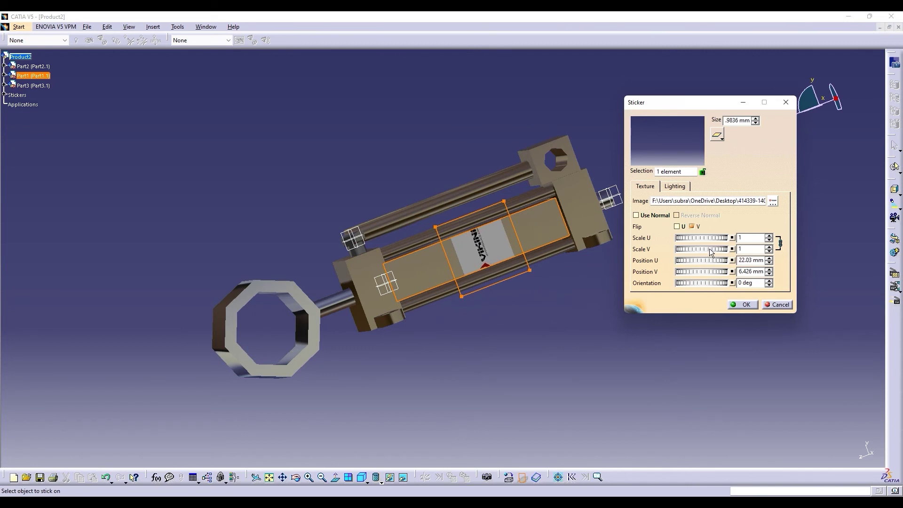
{"action": "mouse_move", "coordinate": [695, 281]}
{"action": "left_mouse_down"}
{"action": "mouse_move", "coordinate": [93, 336]}
{"action": "mouse_move", "coordinate": [703, 286]}
{"action": "mouse_move", "coordinate": [698, 292]}
{"action": "left_mouse_up"}
{"action": "left_click", "coordinate": [745, 304]}
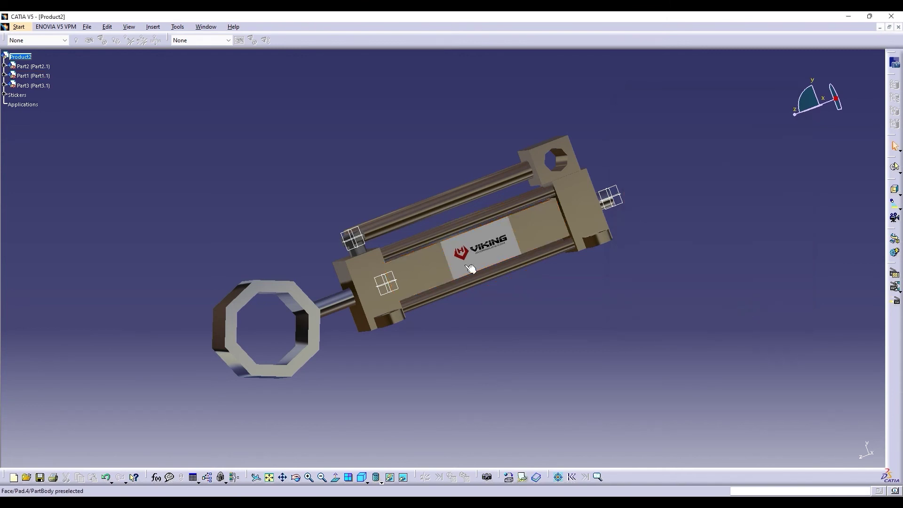
Step: Bring up Part3.CATPart and lp.CATPart in turn to view the individual parts
{"action": "left_click", "coordinate": [206, 27]}
{"action": "left_click", "coordinate": [219, 113]}
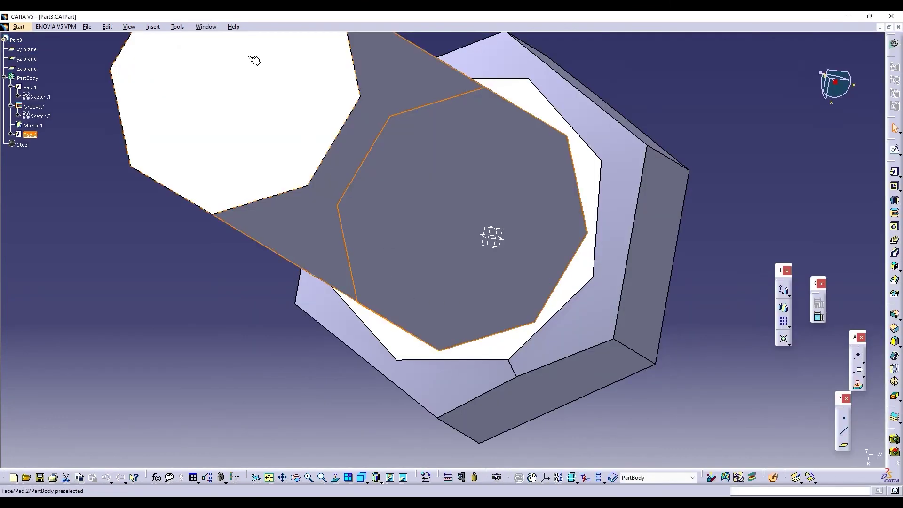
{"action": "left_click", "coordinate": [208, 27]}
{"action": "left_click", "coordinate": [224, 99]}
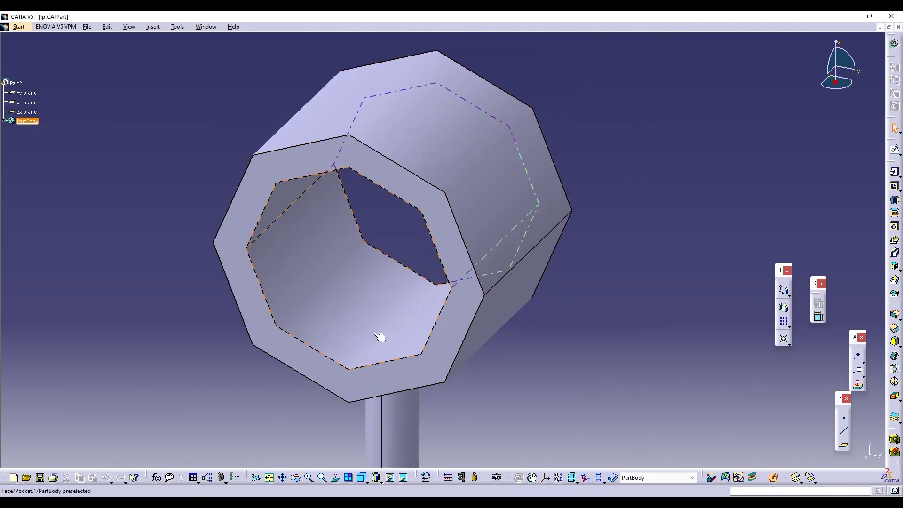
Step: Dimension the circle in the eye's pad sketch (Sketch.2) and set its diameter to 1 mm
{"action": "left_click", "coordinate": [5, 121]}
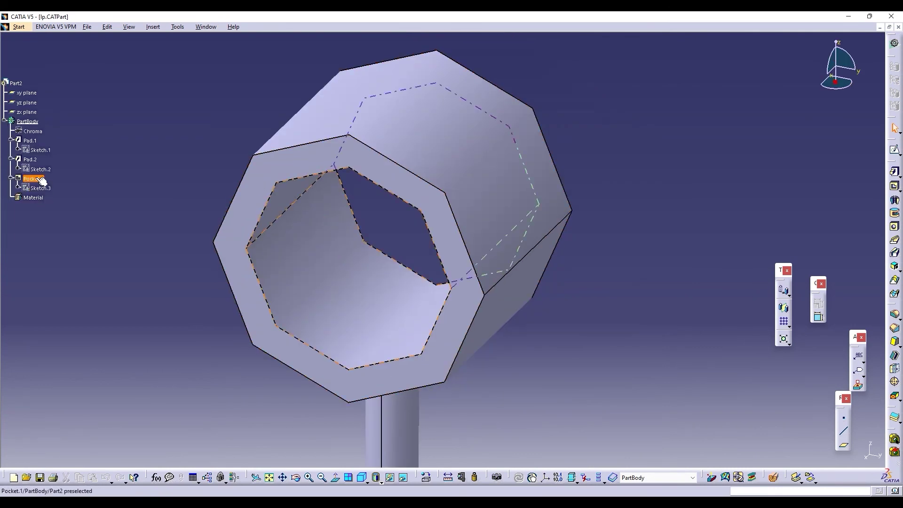
{"action": "double_click", "coordinate": [40, 169]}
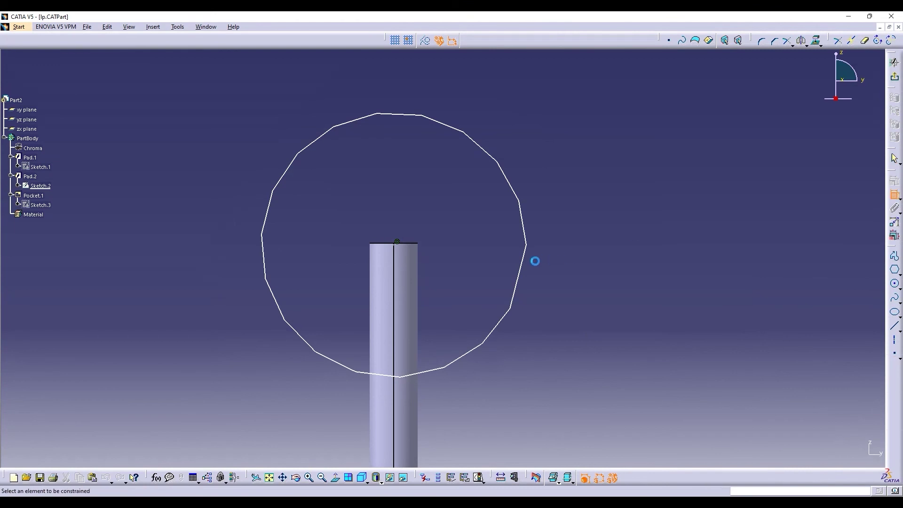
{"action": "left_click", "coordinate": [523, 260]}
{"action": "left_click", "coordinate": [572, 256]}
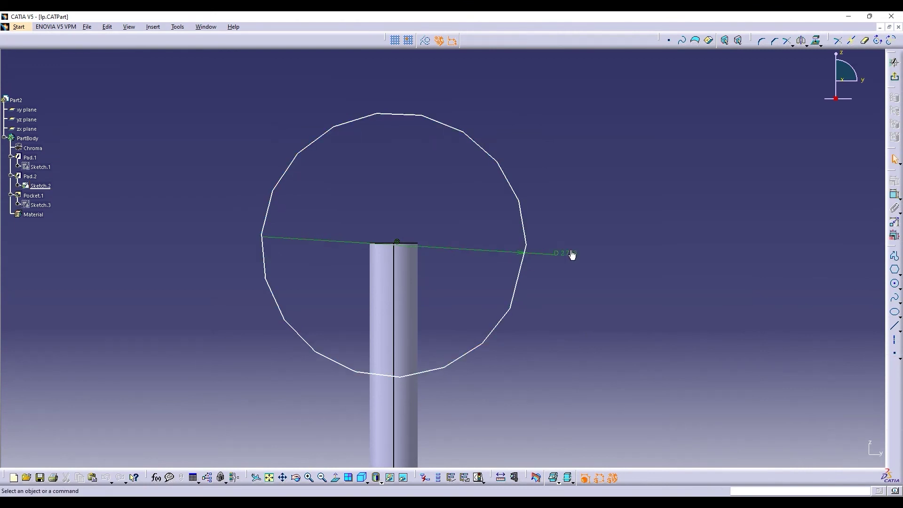
{"action": "double_click", "coordinate": [575, 257]}
{"action": "type", "text": "1"}
{"action": "key", "text": "Return"}
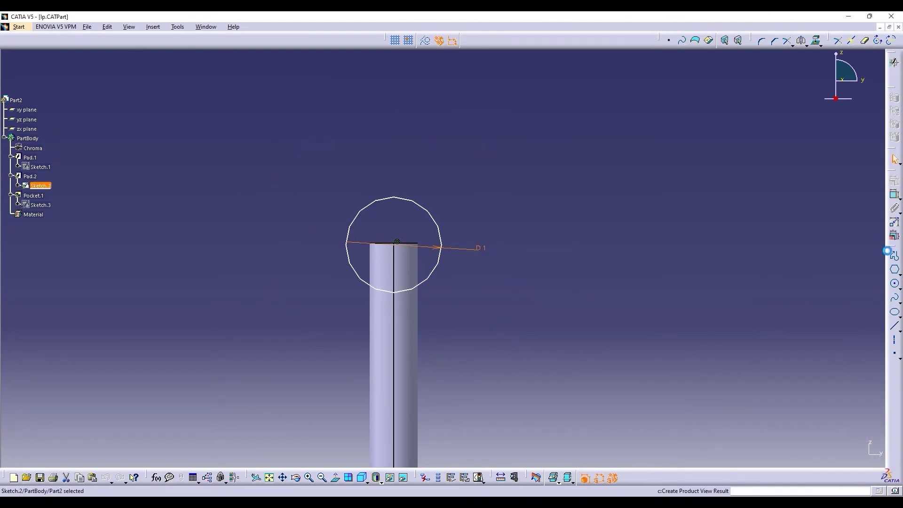
{"action": "left_click", "coordinate": [893, 62]}
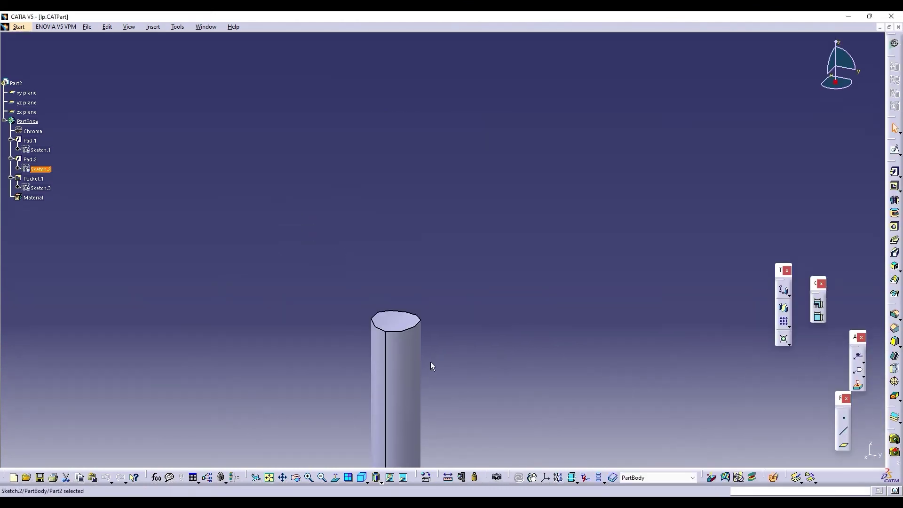
Step: Delete the eye's pad (Pad.2) and pocket (Pocket.1) so only the plain rod remains
{"action": "double_click", "coordinate": [30, 159]}
{"action": "key", "text": "Escape"}
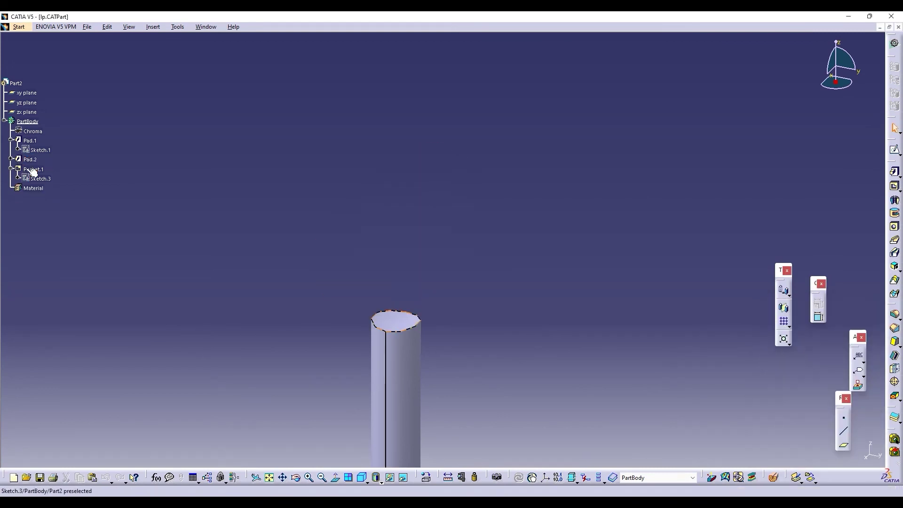
{"action": "right_click", "coordinate": [33, 172]}
{"action": "left_click", "coordinate": [66, 227]}
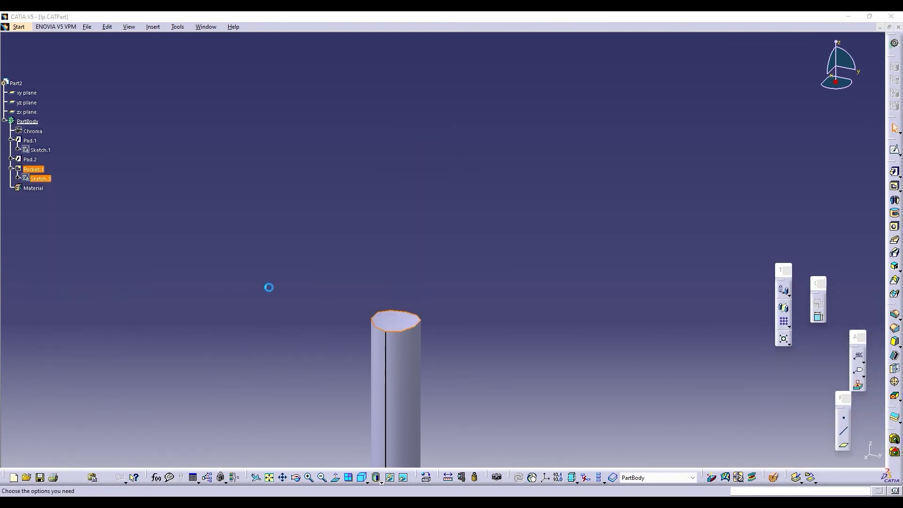
{"action": "left_click", "coordinate": [819, 452]}
Step: Sketch a circle around the rod's upper end on the yz plane and pad it 3 mm with mirrored extent
{"action": "left_click", "coordinate": [894, 150]}
{"action": "middle_click_drag", "start_coordinate": [539, 347], "coordinate": [574, 139]}
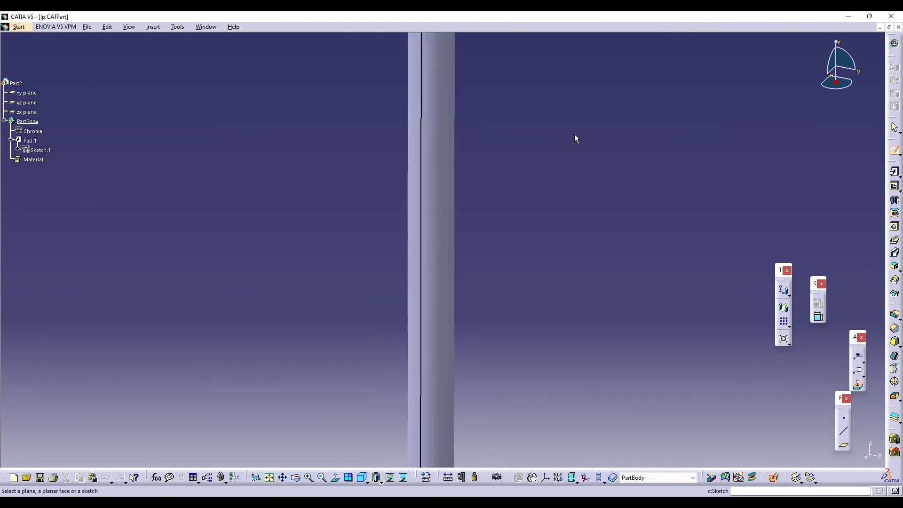
{"action": "middle_click_drag", "start_coordinate": [536, 376], "coordinate": [542, 240]}
{"action": "left_click", "coordinate": [447, 343]}
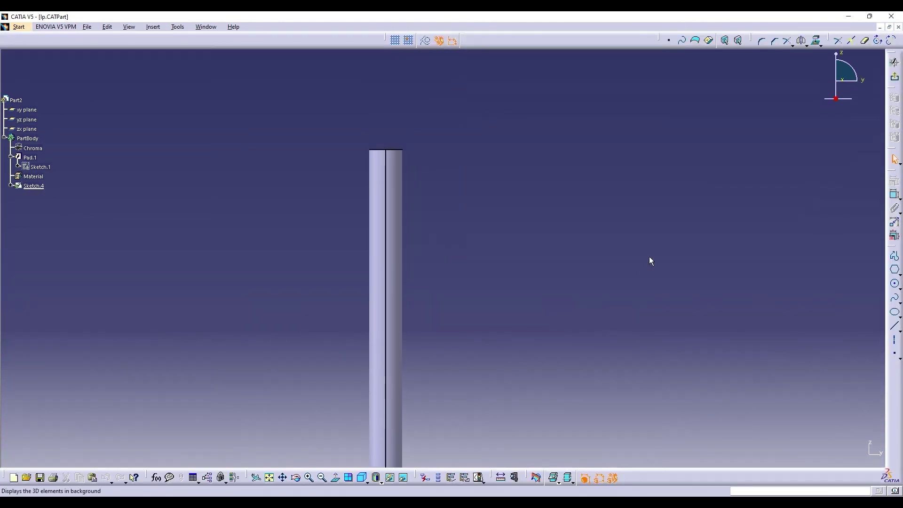
{"action": "left_click", "coordinate": [894, 284]}
{"action": "left_click", "coordinate": [895, 284]}
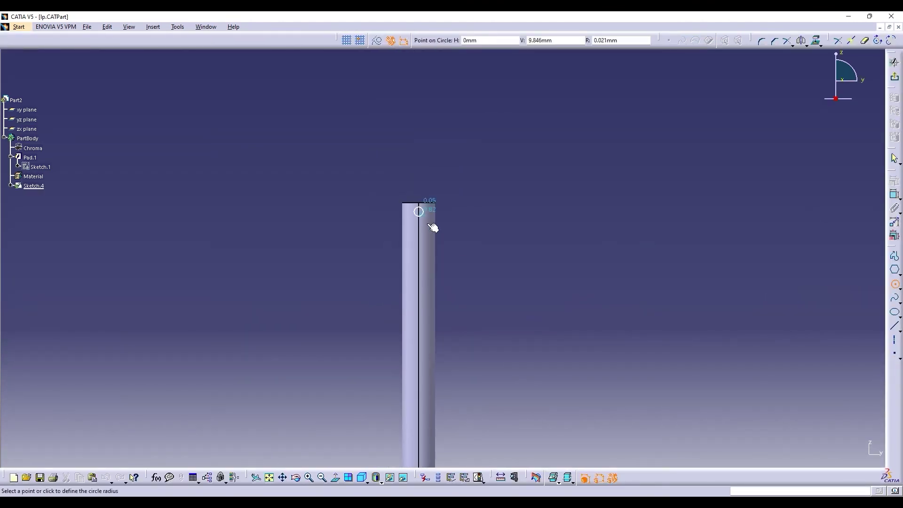
{"action": "left_click", "coordinate": [422, 207]}
{"action": "left_click", "coordinate": [455, 278]}
{"action": "left_click", "coordinate": [897, 78]}
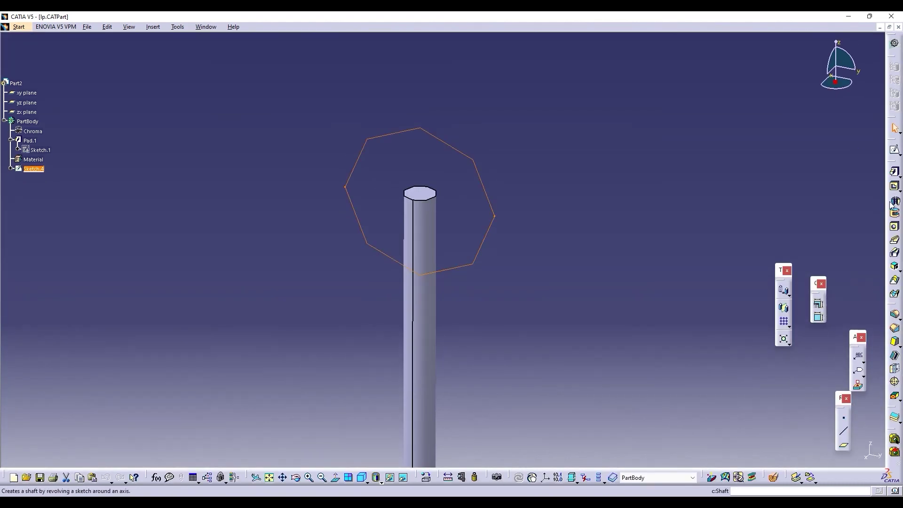
{"action": "left_click", "coordinate": [896, 174]}
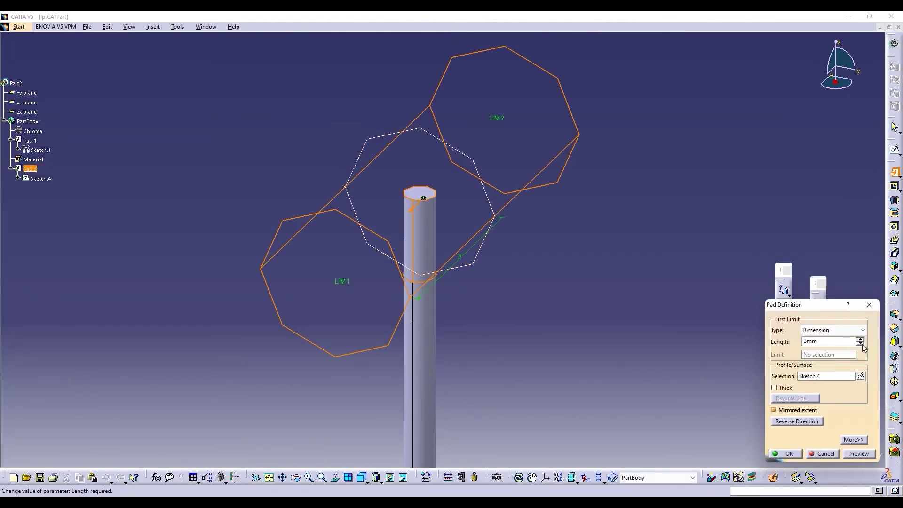
{"action": "left_click", "coordinate": [785, 453]}
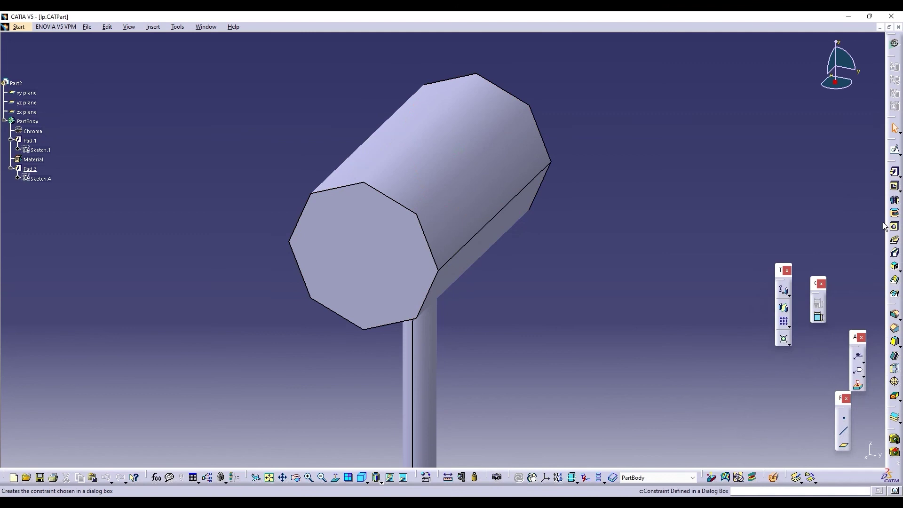
Step: Shell the new cylinder on the rod's end, picking its flat end faces
{"action": "left_click", "coordinate": [895, 356]}
{"action": "left_click", "coordinate": [408, 319]}
{"action": "middle_click_drag", "start_coordinate": [408, 320], "coordinate": [471, 236]}
{"action": "left_click", "coordinate": [472, 235]}
{"action": "left_click", "coordinate": [857, 453]}
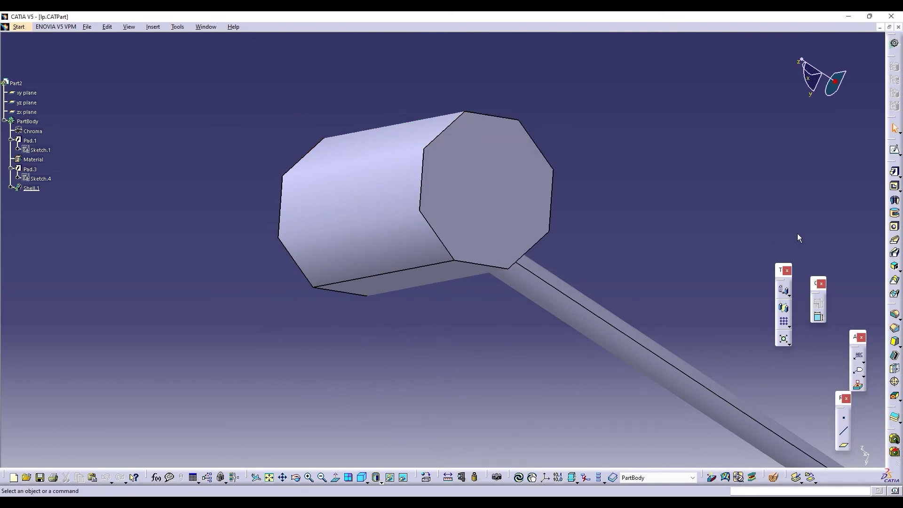
Step: Sketch a concentric circle on the cylinder's flat end face and pocket it to cut the eye's bore
{"action": "left_click", "coordinate": [428, 221]}
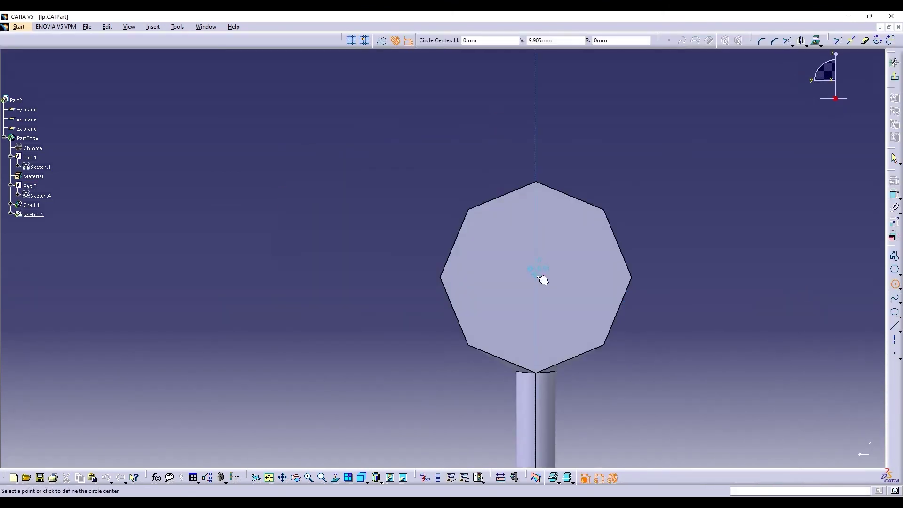
{"action": "left_click", "coordinate": [539, 274]}
{"action": "left_click", "coordinate": [602, 265]}
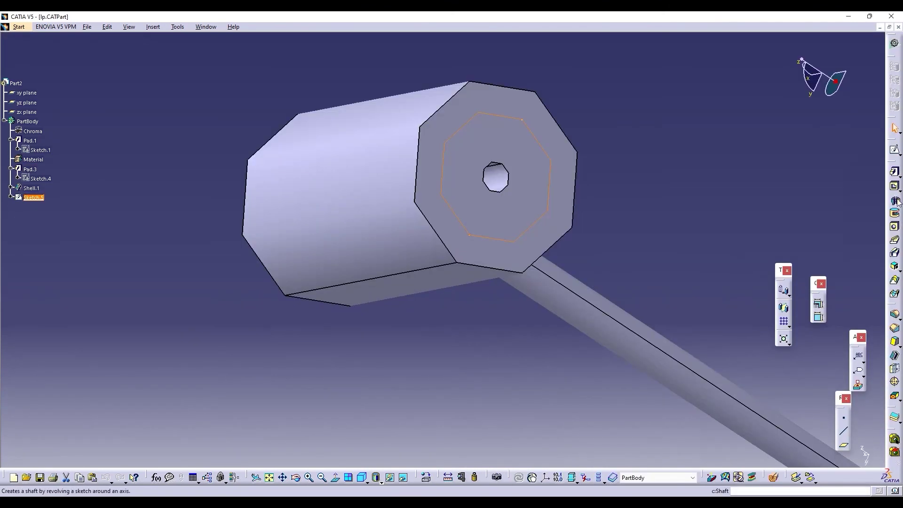
{"action": "left_click", "coordinate": [895, 187]}
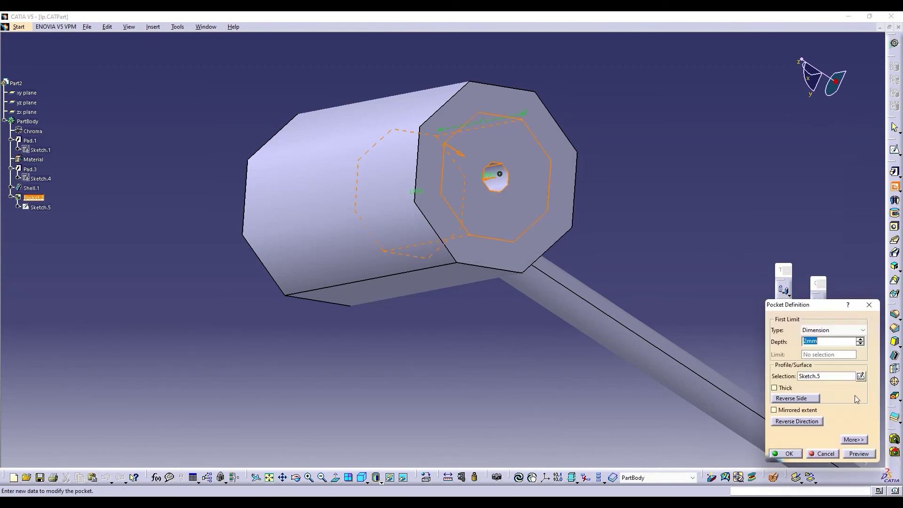
{"action": "left_click", "coordinate": [860, 339]}
{"action": "left_click", "coordinate": [862, 453]}
{"action": "left_click", "coordinate": [788, 453]}
Step: Save lp.CATPart and return to the Product2 assembly
{"action": "left_click", "coordinate": [86, 27]}
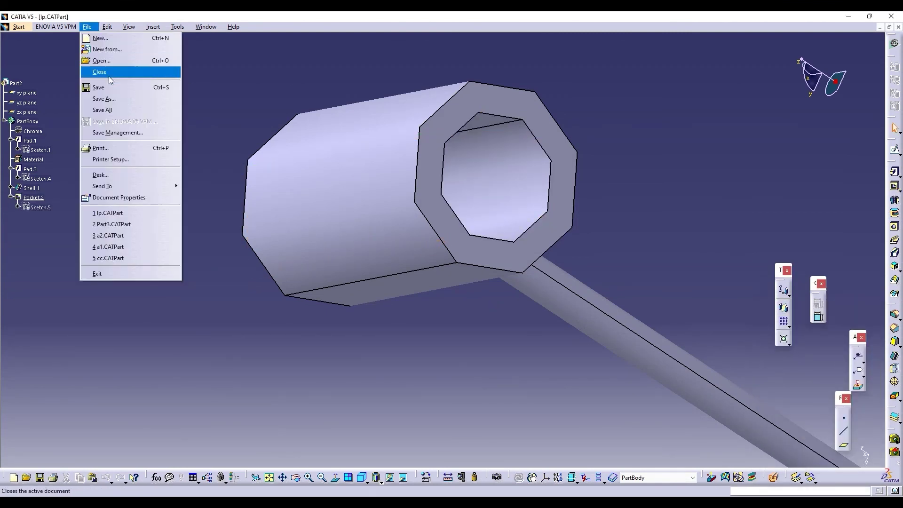
{"action": "left_click", "coordinate": [99, 87]}
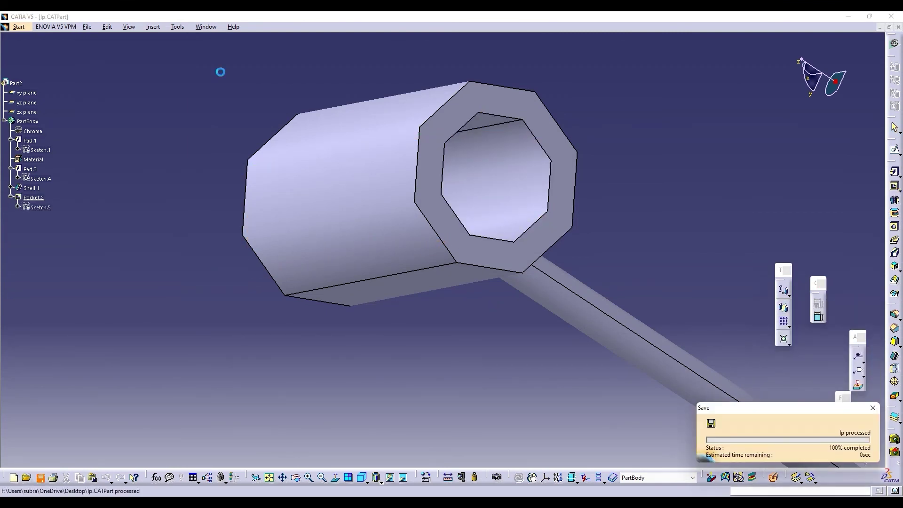
{"action": "left_click", "coordinate": [206, 27]}
{"action": "left_click", "coordinate": [226, 122]}
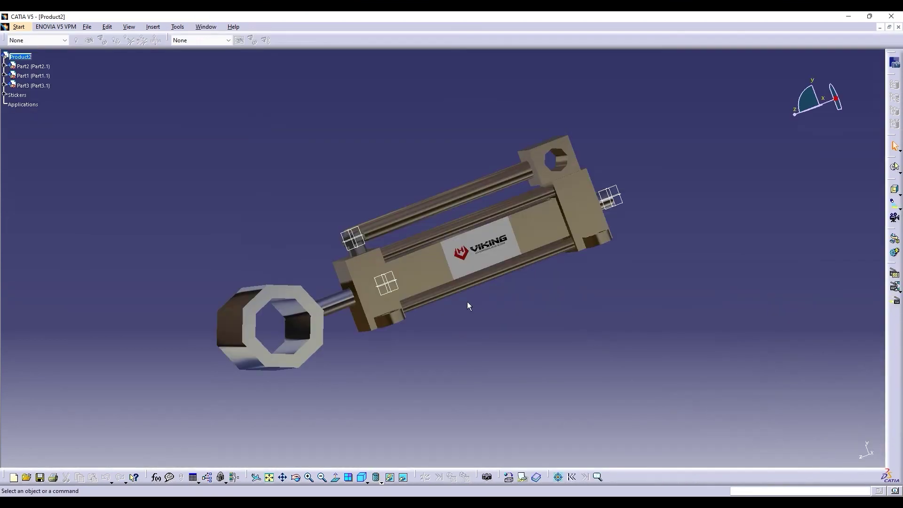
Step: Bring the cylinder assembly into a level side view and change to the Assembly Design workbench
{"action": "left_click", "coordinate": [309, 477]}
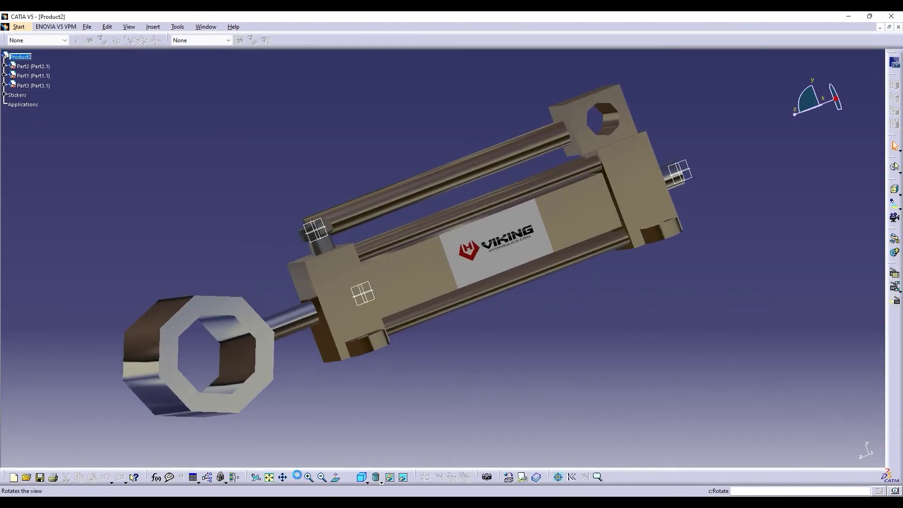
{"action": "left_click", "coordinate": [296, 477]}
{"action": "left_click_drag", "start_coordinate": [522, 371], "coordinate": [560, 282]}
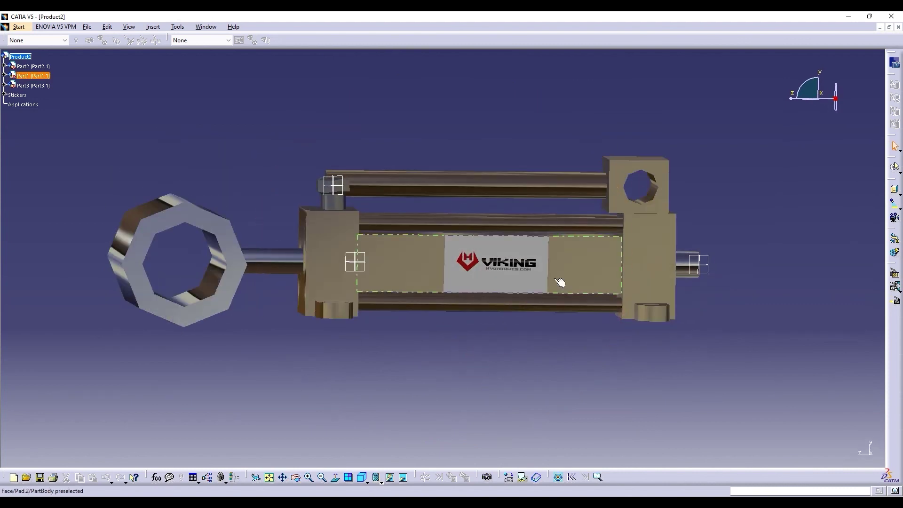
{"action": "left_click", "coordinate": [19, 27]}
{"action": "mouse_move", "coordinate": [66, 50]}
{"action": "left_click", "coordinate": [156, 61]}
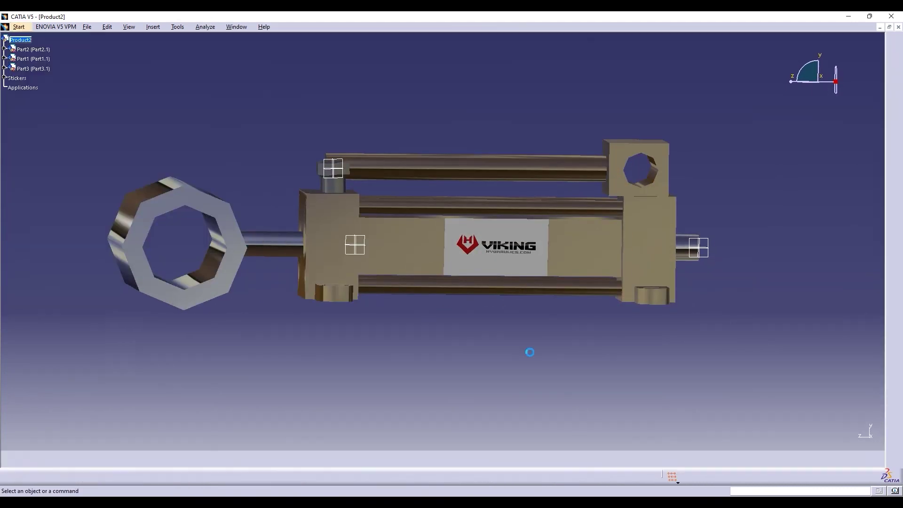
Step: Manipulate the eye-ended rod along the Z axis to extend it further out of the cylinder body
{"action": "left_click", "coordinate": [894, 326]}
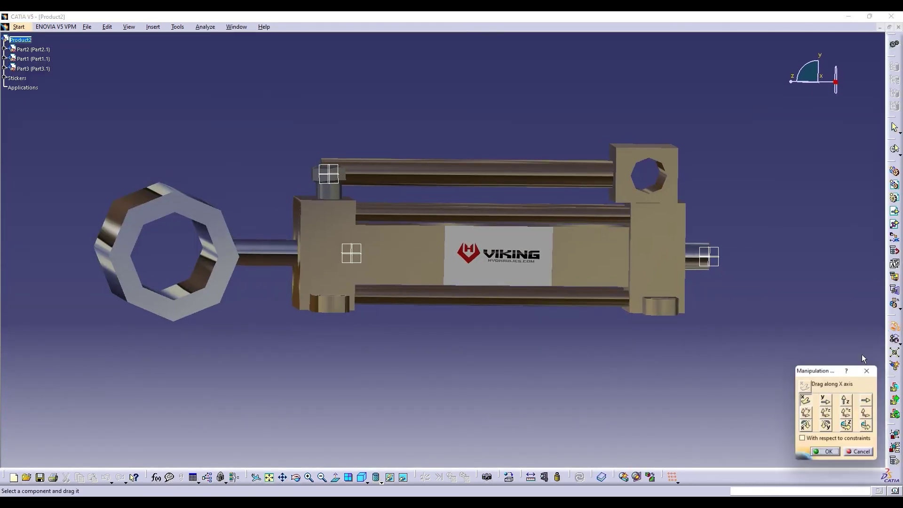
{"action": "left_click", "coordinate": [847, 400]}
{"action": "left_click_drag", "start_coordinate": [257, 245], "coordinate": [203, 245]}
{"action": "left_click", "coordinate": [295, 476]}
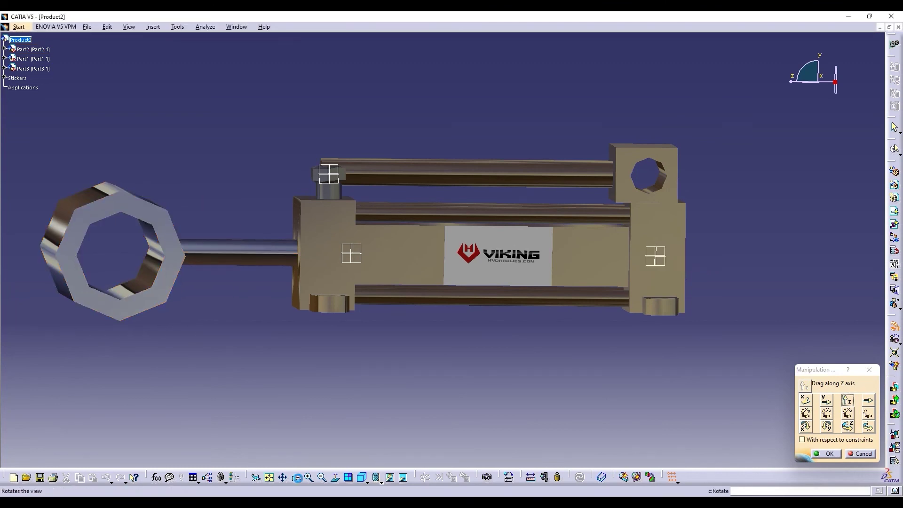
{"action": "left_click_drag", "start_coordinate": [423, 376], "coordinate": [546, 363]}
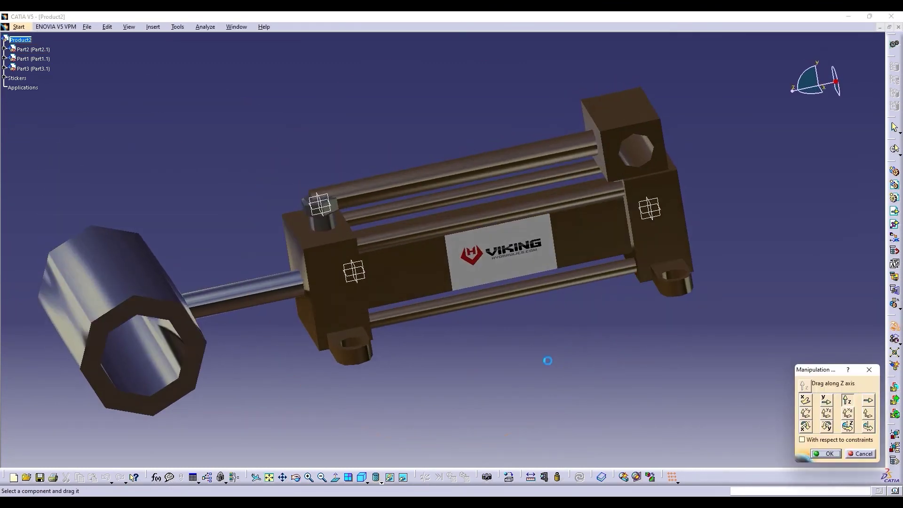
{"action": "left_click", "coordinate": [826, 453]}
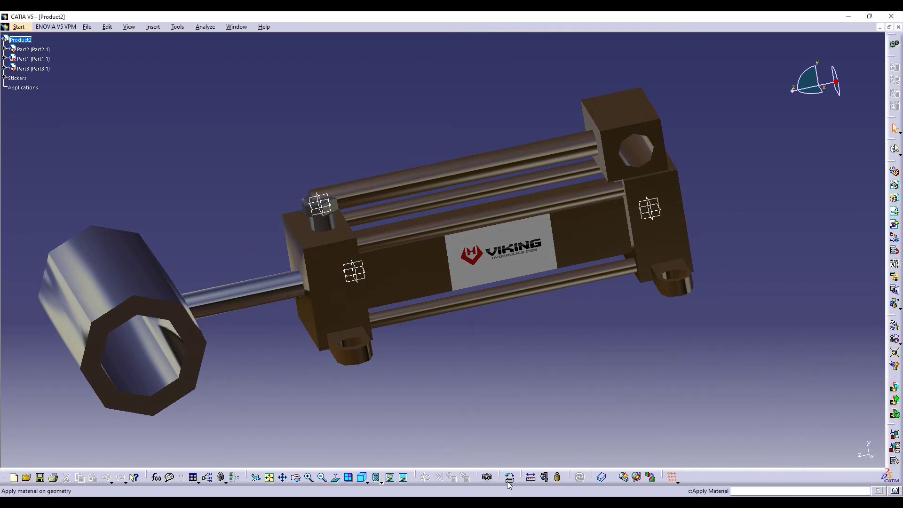
Step: Turn on the photo rendering scene and render the assembly from an angled view showing the Viking sticker
{"action": "left_click", "coordinate": [489, 478]}
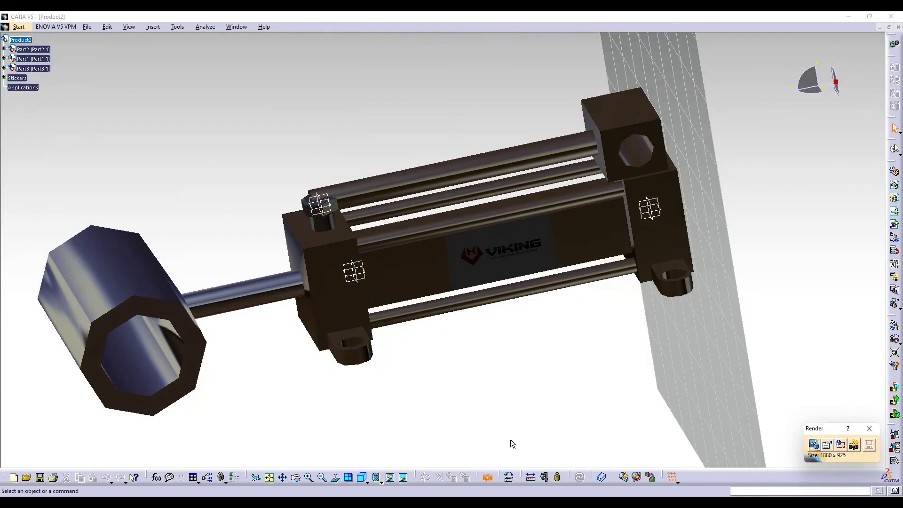
{"action": "left_click", "coordinate": [362, 477]}
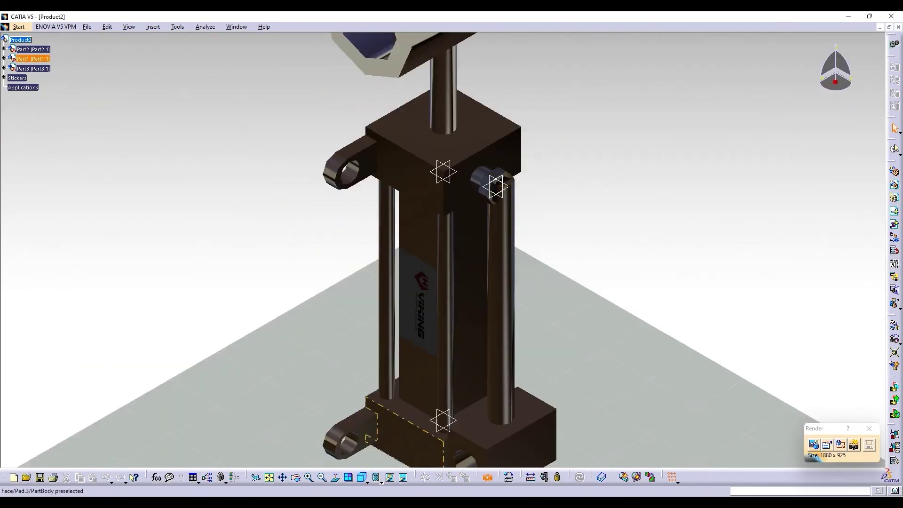
{"action": "middle_click_drag", "start_coordinate": [583, 413], "coordinate": [409, 403]}
{"action": "middle_click_drag", "start_coordinate": [728, 333], "coordinate": [730, 307]}
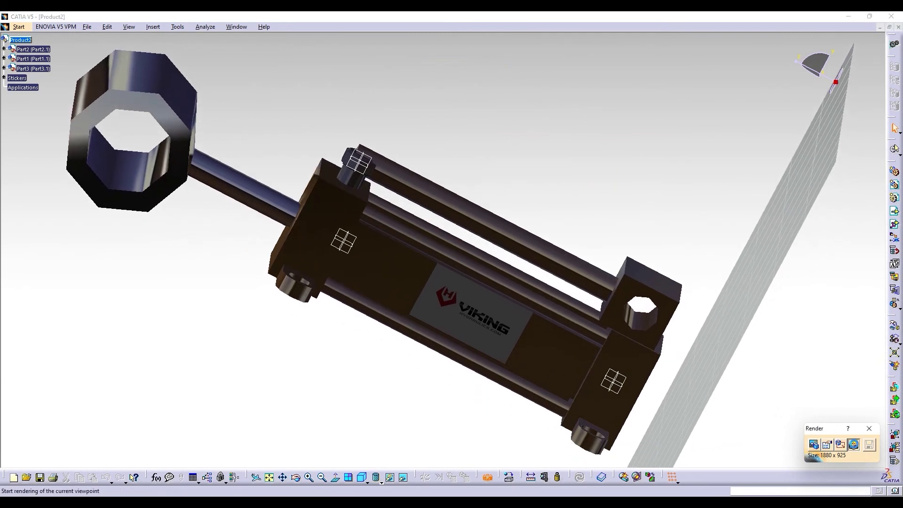
{"action": "left_click", "coordinate": [813, 444]}
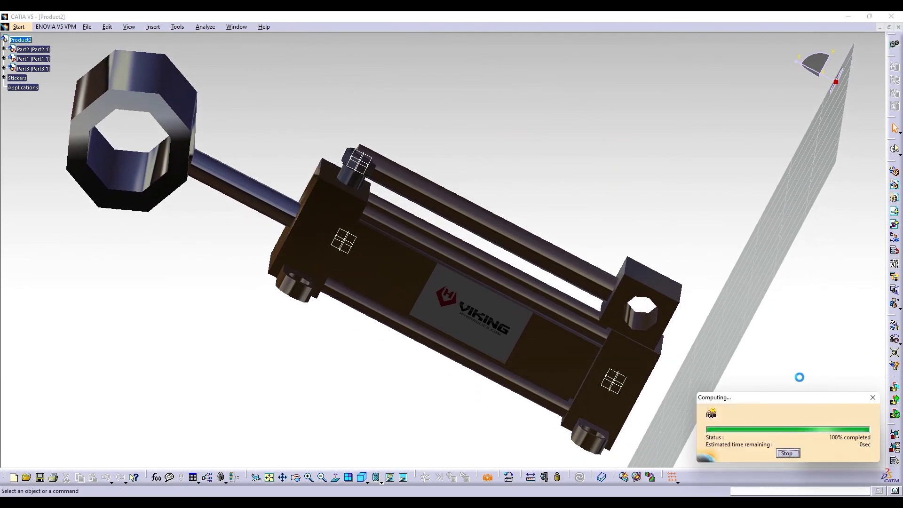